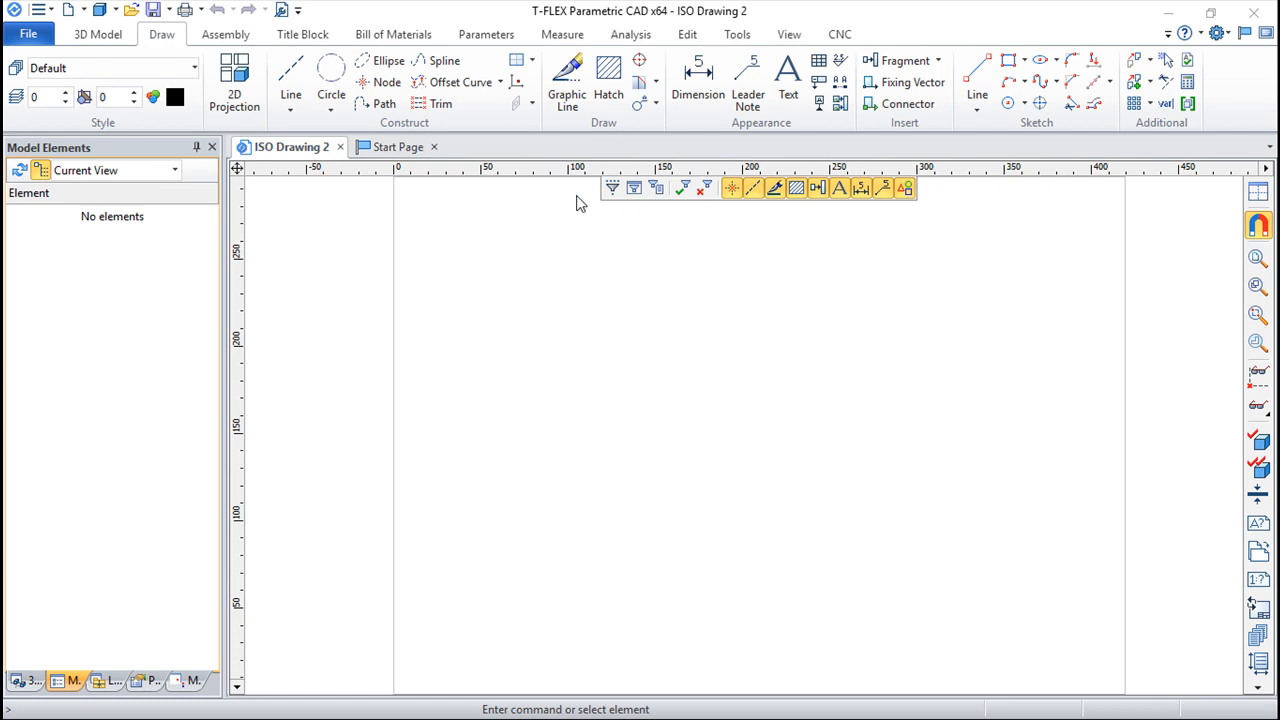
# - Construct crossing horizontal and vertical lines with a node at about X 157, Y 155
pyautogui.click(290, 94)
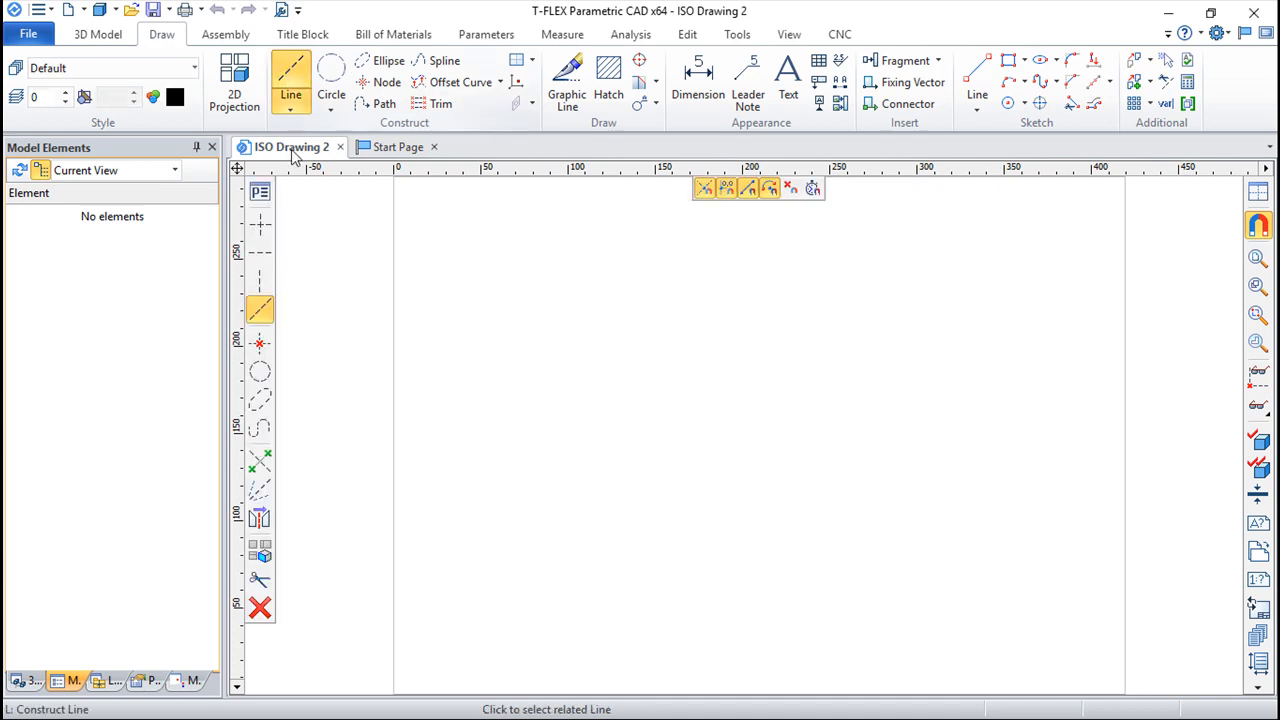
pyautogui.click(259, 222)
pyautogui.click(714, 451)
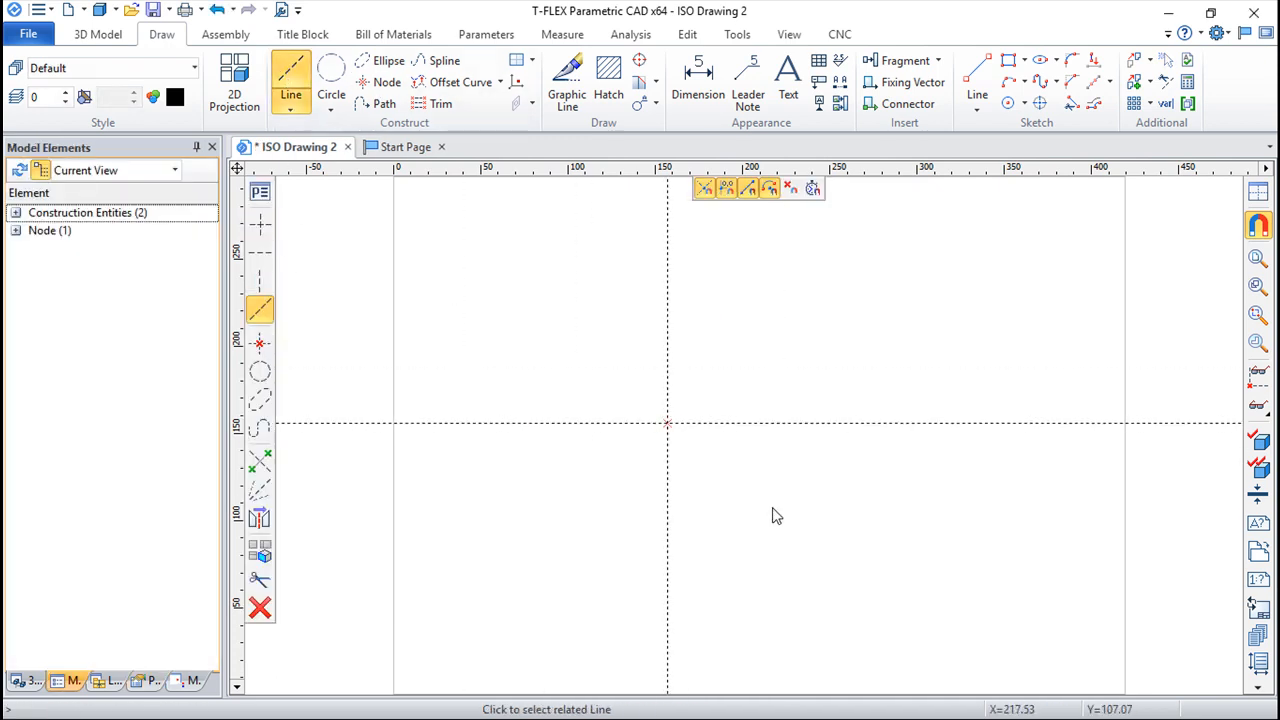
# - Add parallel construction lines on both sides of the vertical and horizontal lines, enclosing a rectangle about 48 mm wide and 44 mm high
pyautogui.scroll(2, 774, 510)
pyautogui.moveTo(725, 441); pyautogui.dragTo(736, 473, button='middle')
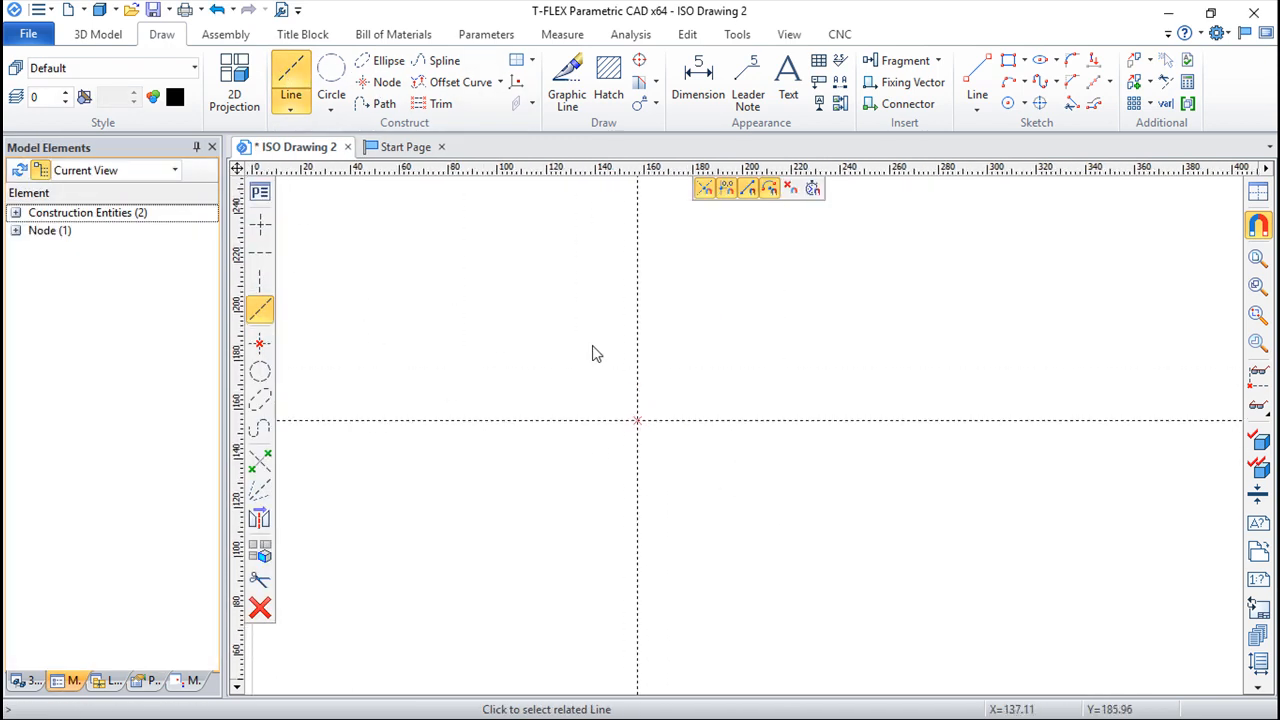
pyautogui.click(632, 374)
pyautogui.click(604, 374)
pyautogui.click(718, 377)
pyautogui.rightClick(841, 346)
pyautogui.click(809, 421)
pyautogui.click(789, 371)
pyautogui.click(793, 476)
pyautogui.rightClick(857, 455)
# - Outline the rectangle enclosed by the outer construction lines with continuous graphic lines
pyautogui.scroll(2, 855, 455)
pyautogui.moveTo(783, 437); pyautogui.dragTo(820, 406, button='middle')
pyautogui.click(567, 85)
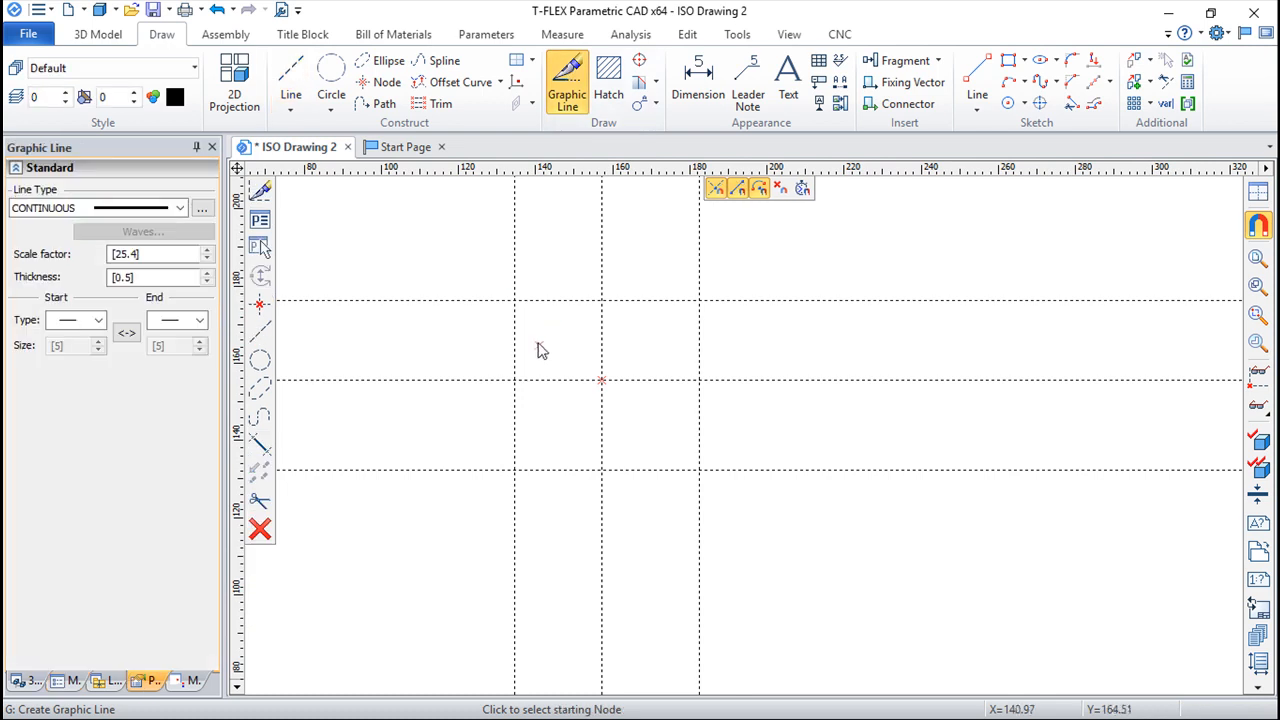
pyautogui.click(514, 300)
pyautogui.click(514, 470)
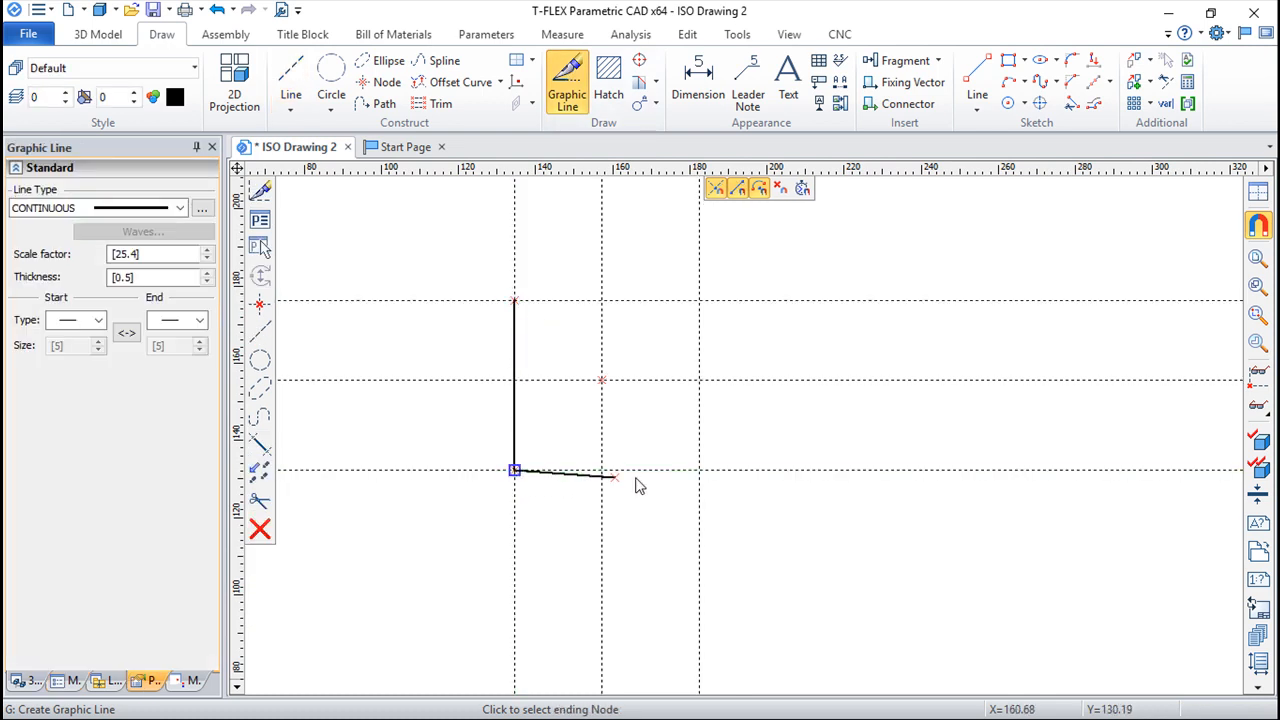
pyautogui.click(700, 470)
pyautogui.click(700, 300)
pyautogui.click(514, 300)
pyautogui.press('Escape')
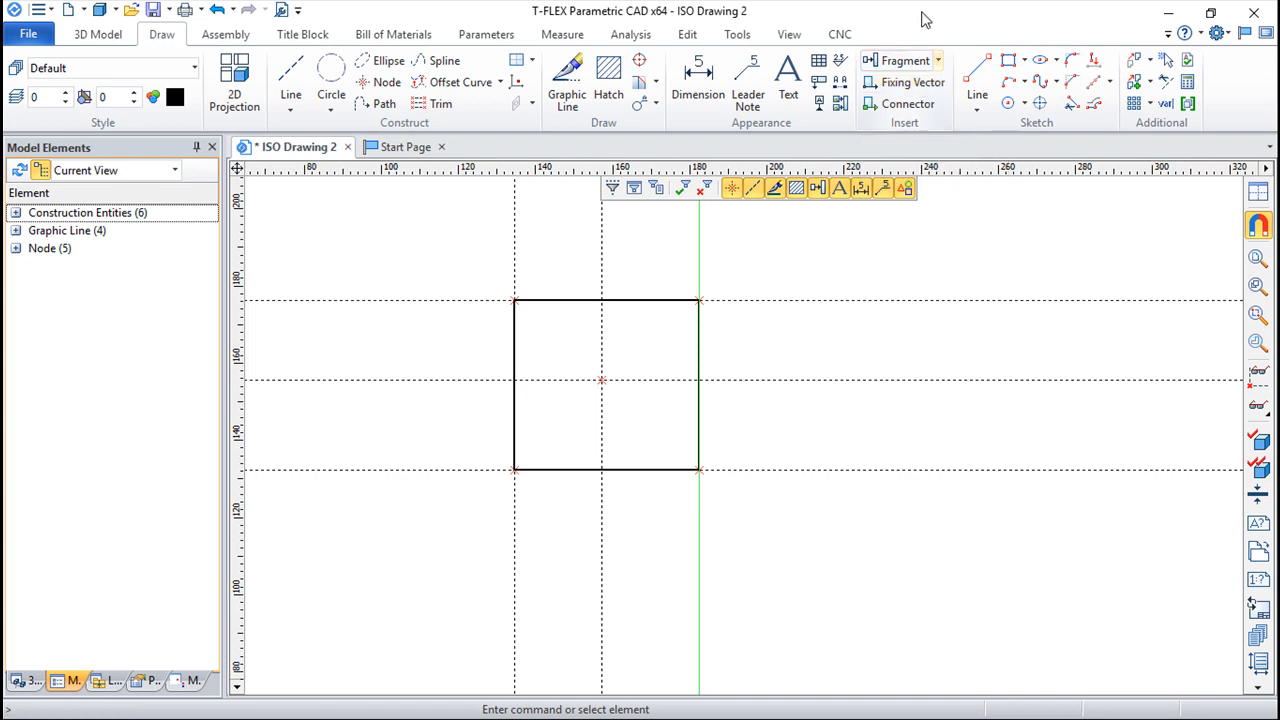
# - Create a fixing vector from the rectangle's upper-left corner to its lower-right corner, with its layer link set to Draw all
pyautogui.click(907, 88)
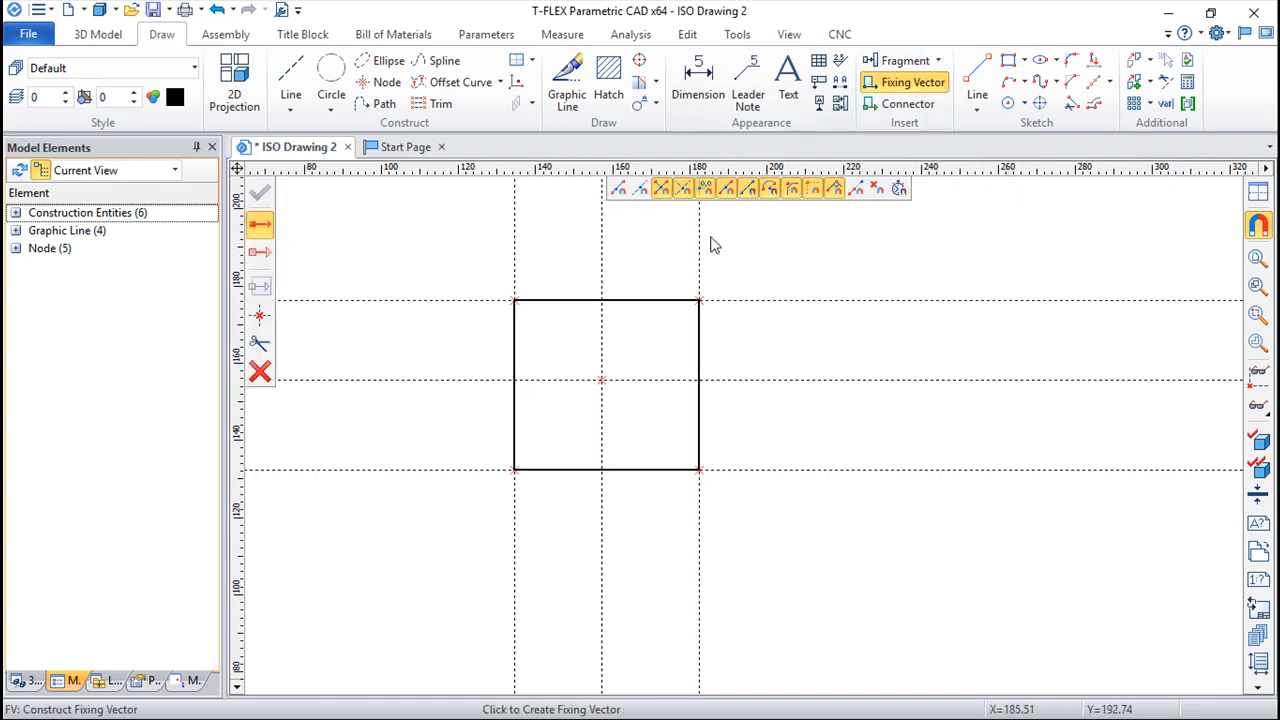
pyautogui.click(514, 300)
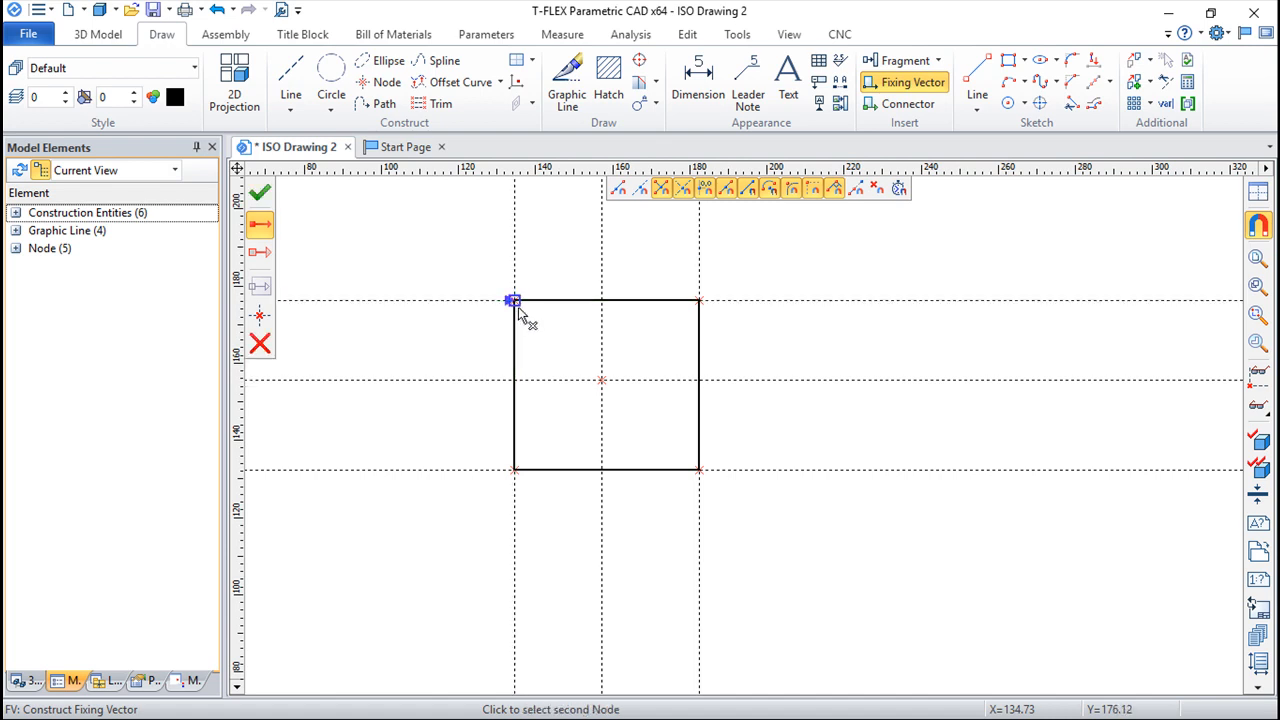
pyautogui.click(699, 469)
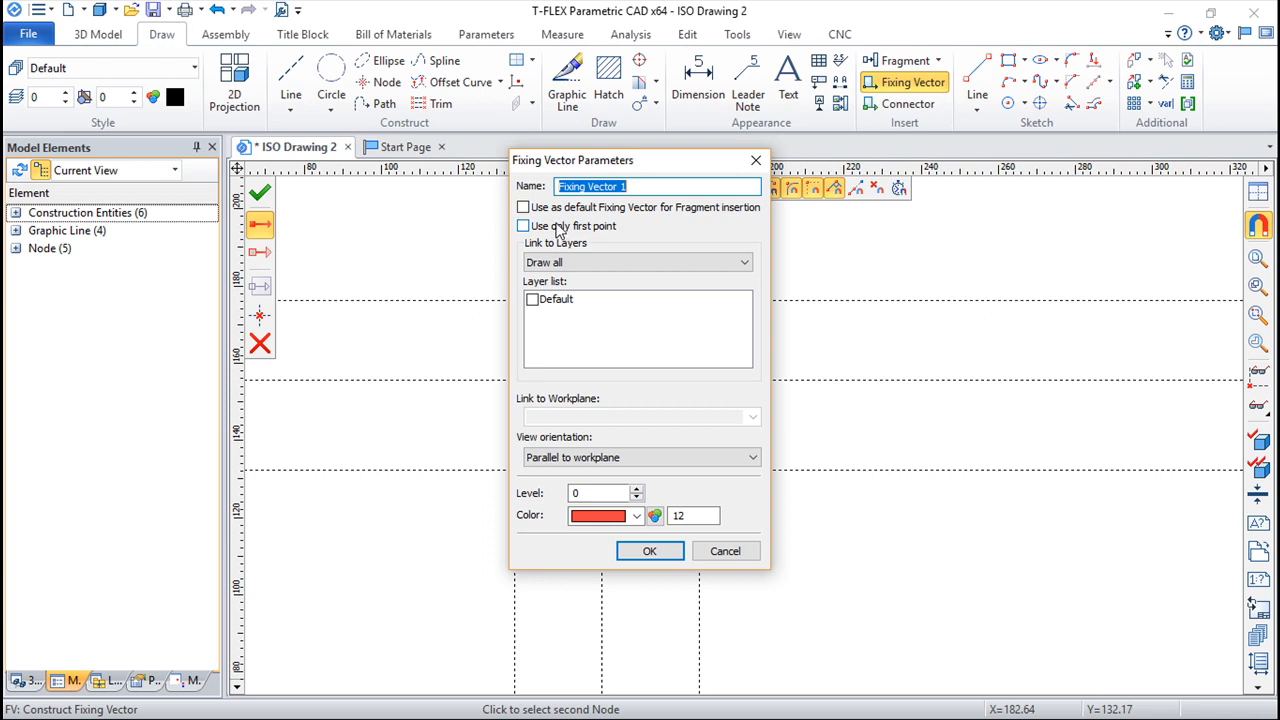
pyautogui.click(745, 262)
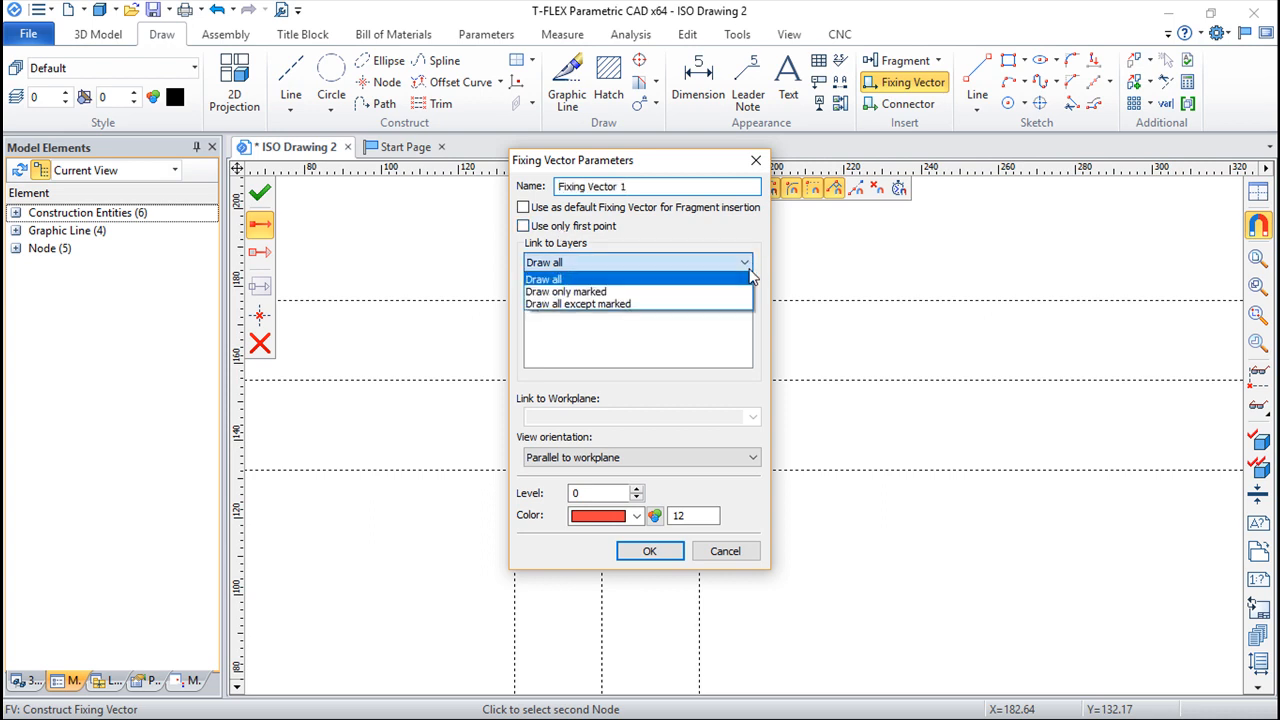
pyautogui.click(645, 282)
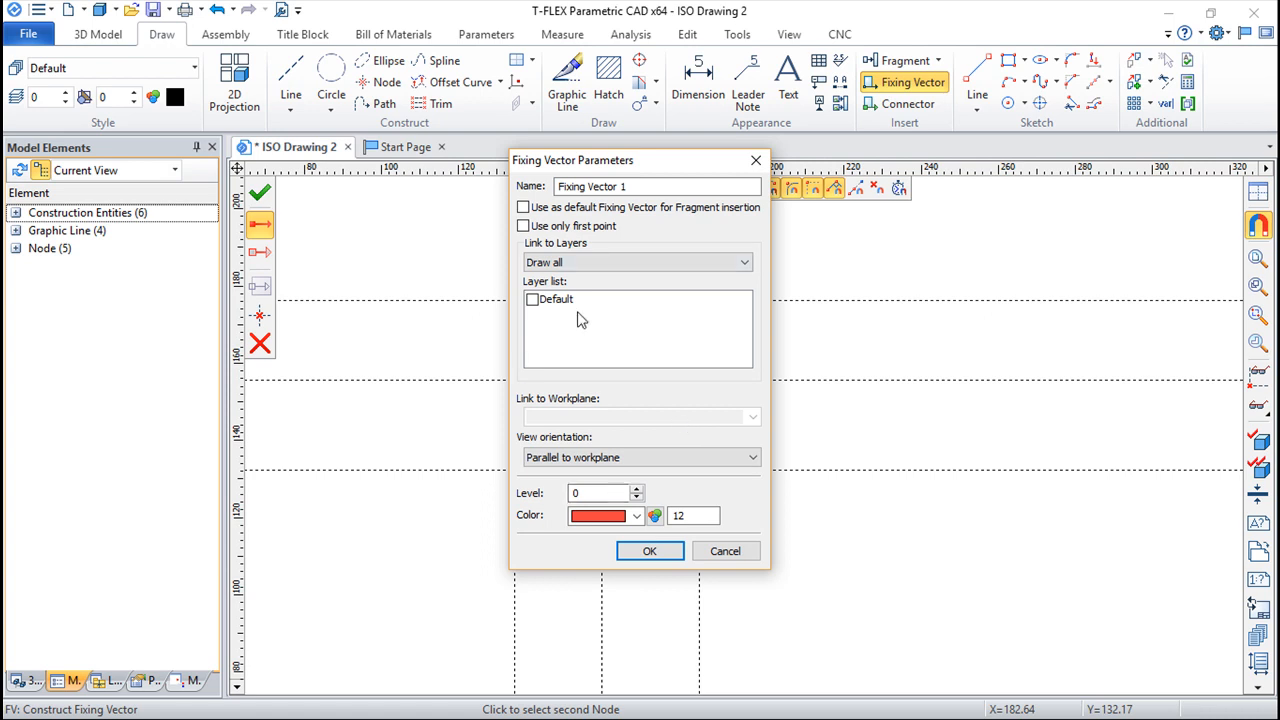
pyautogui.click(650, 550)
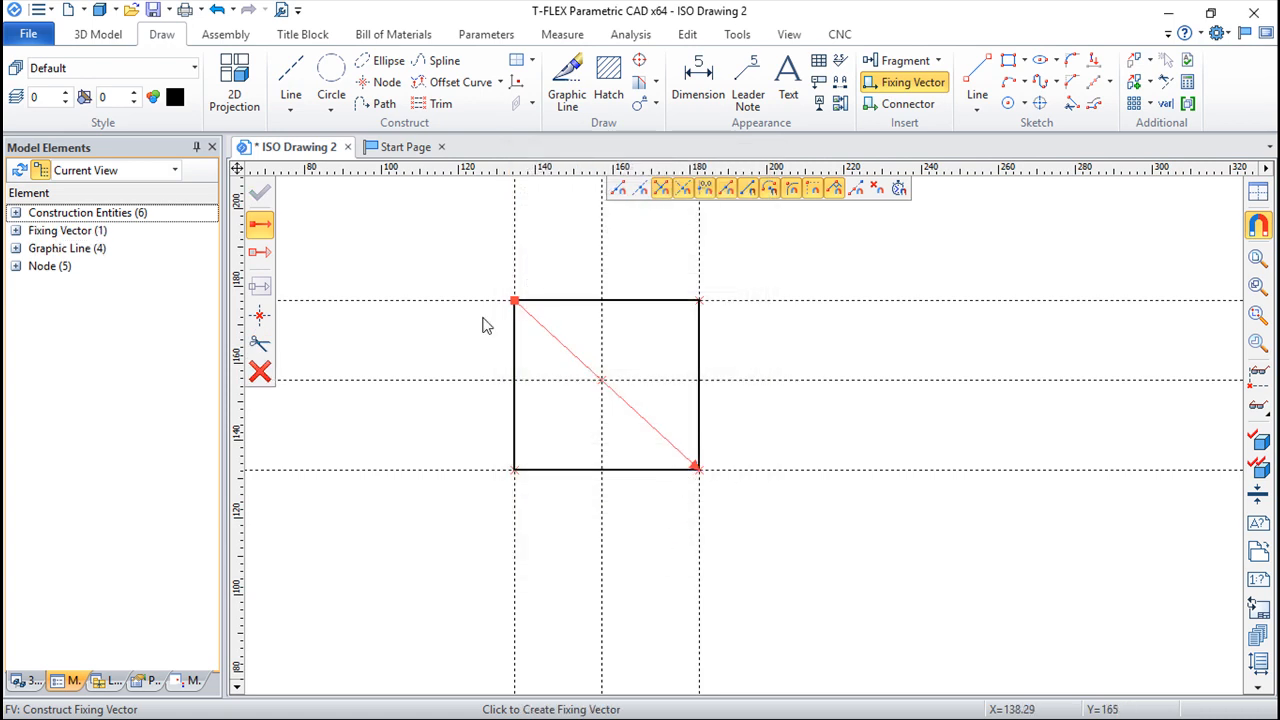
pyautogui.press('Escape')
# - Save the drawing as file_1 on the desktop in T-FLEX model format
pyautogui.click(40, 36)
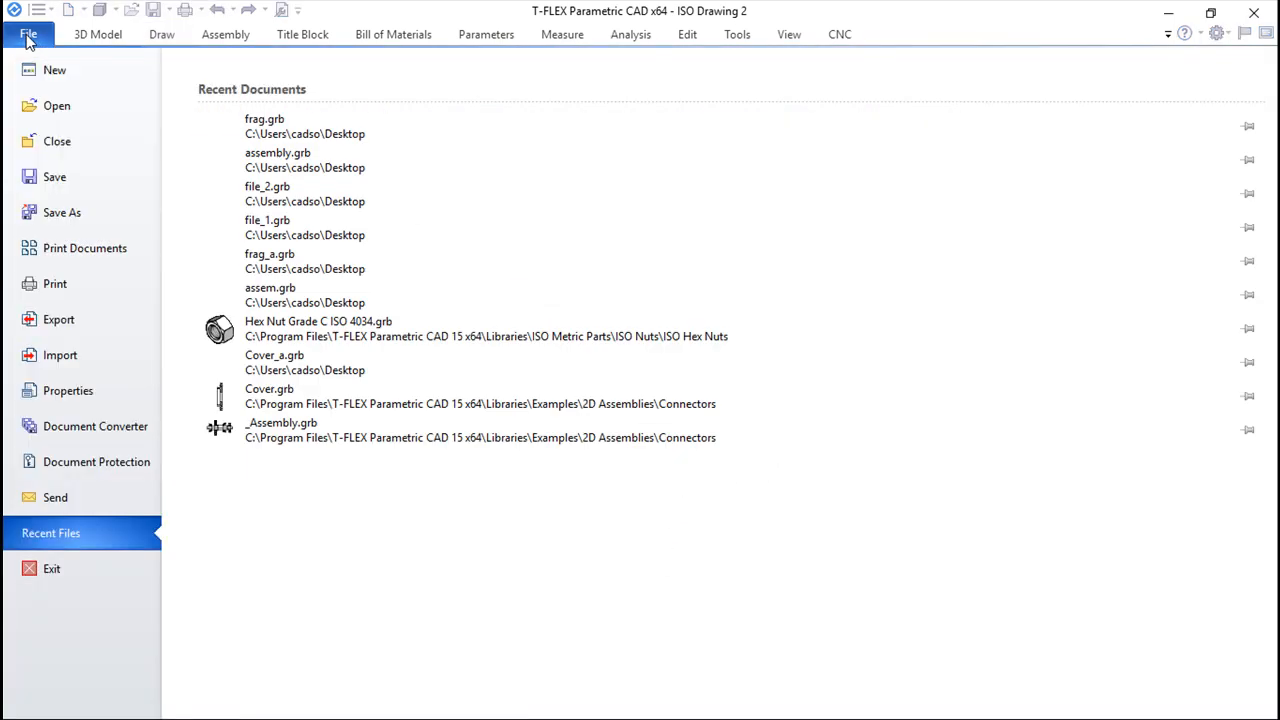
pyautogui.click(60, 210)
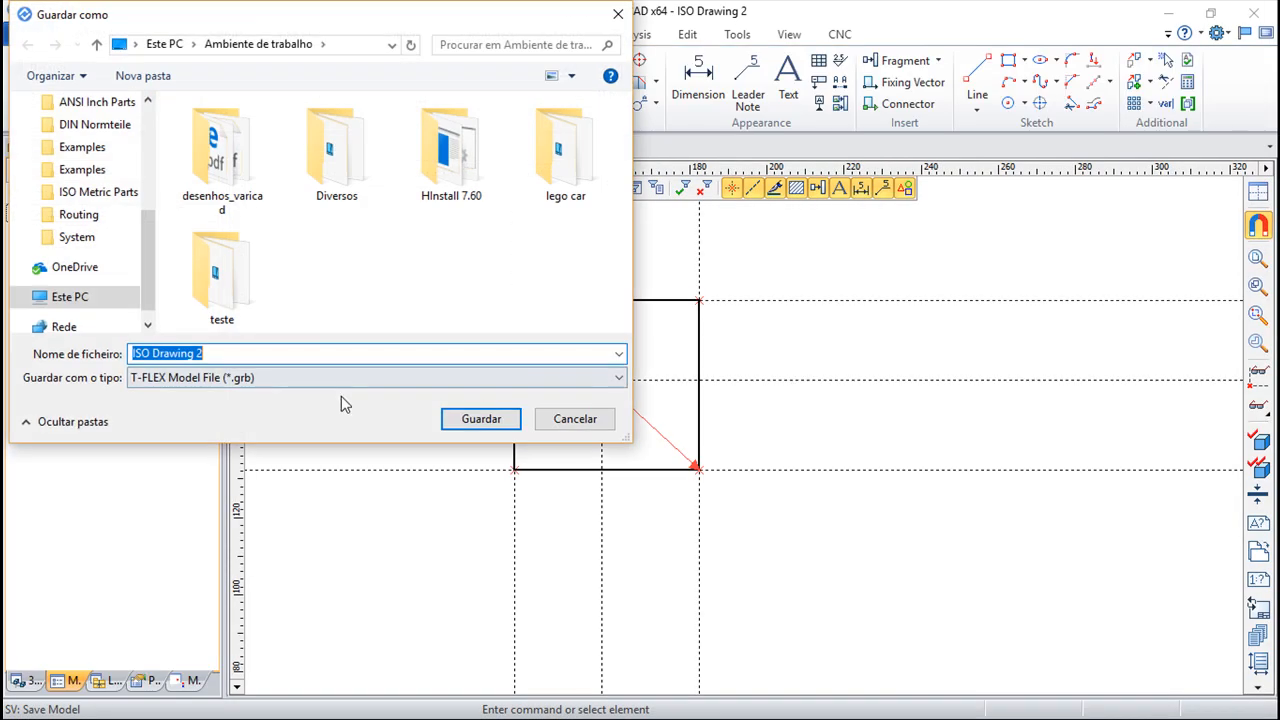
pyautogui.write('file_1')
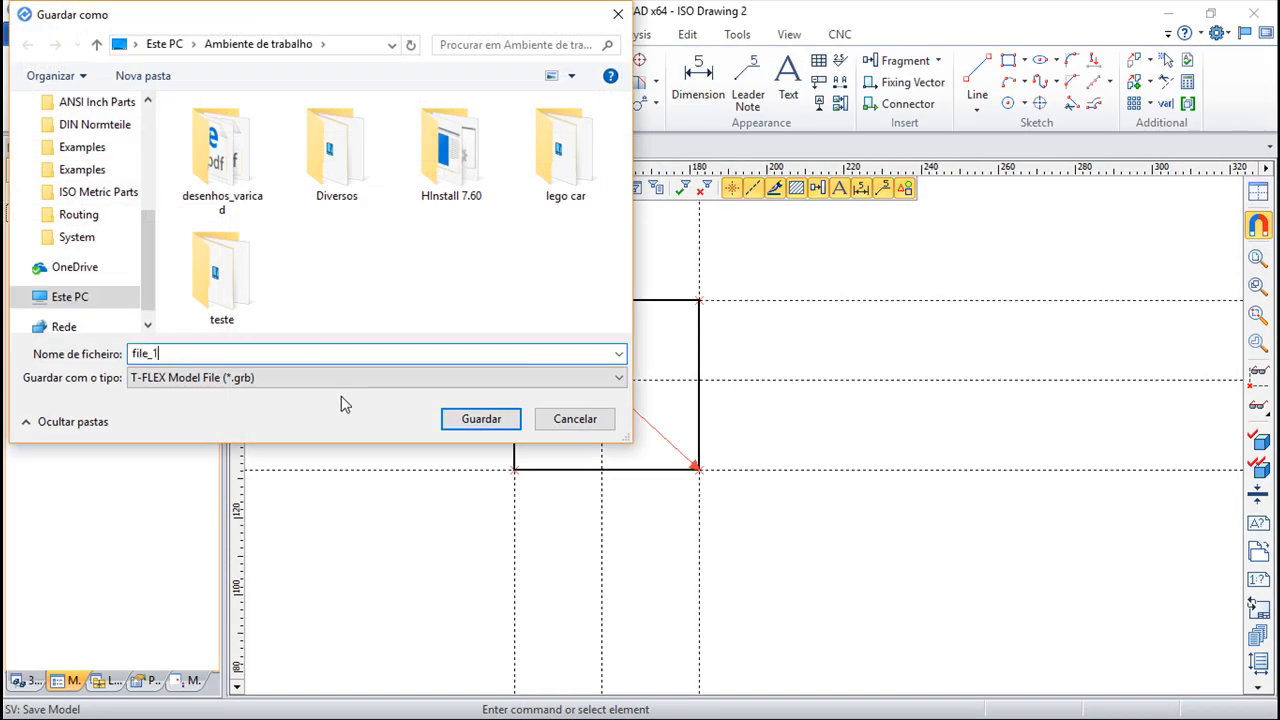
pyautogui.press('Return')
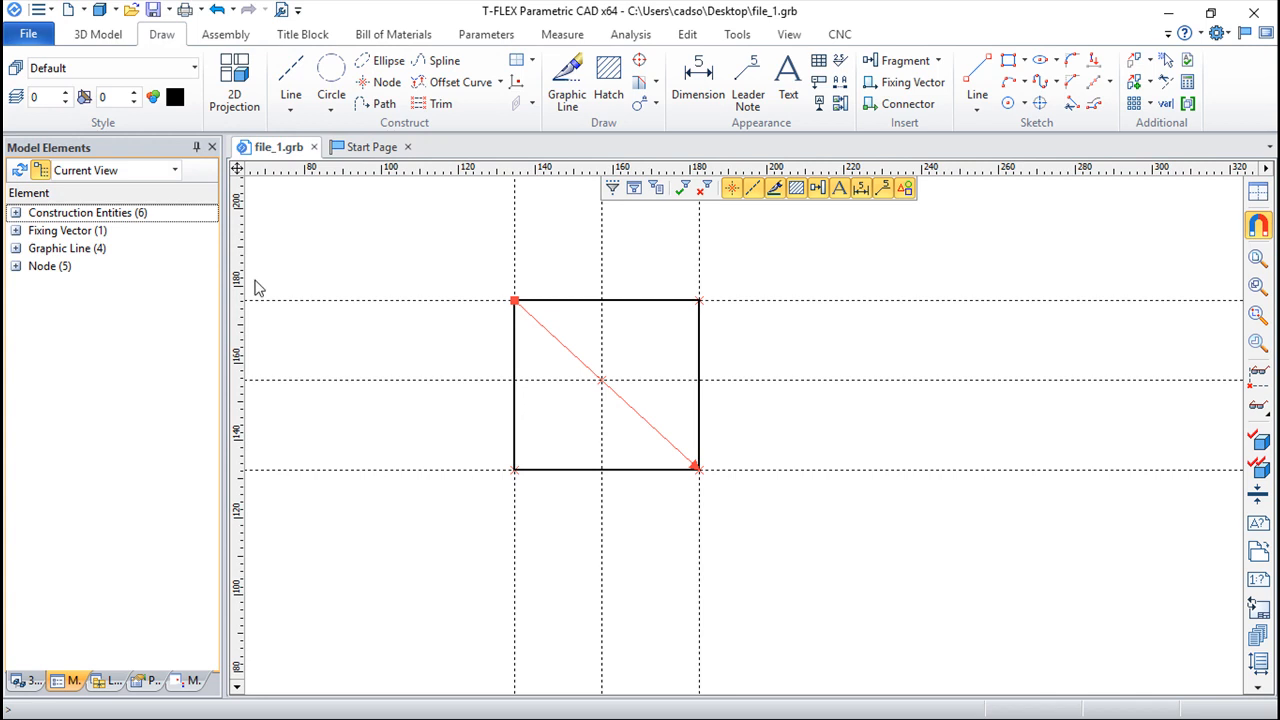
# - Create a new ISO Drawing and construct crossing horizontal and vertical lines with a node at about X 242, Y 153
pyautogui.click(378, 148)
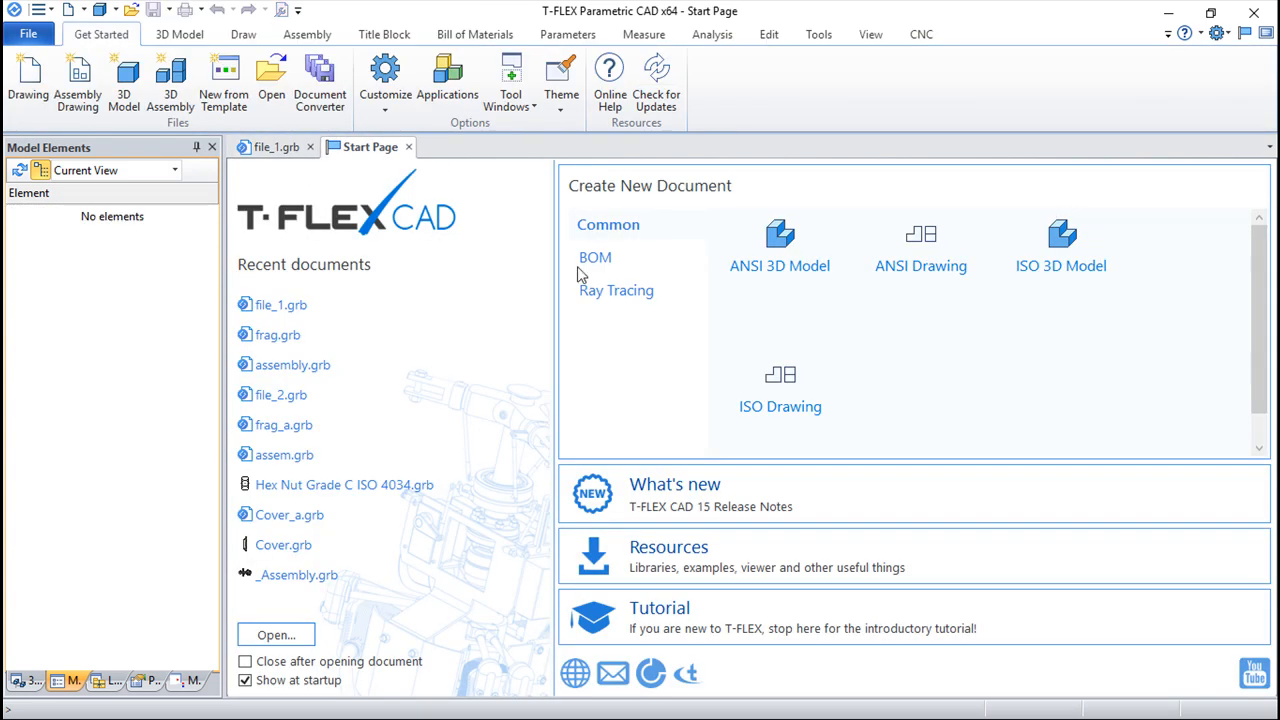
pyautogui.click(742, 390)
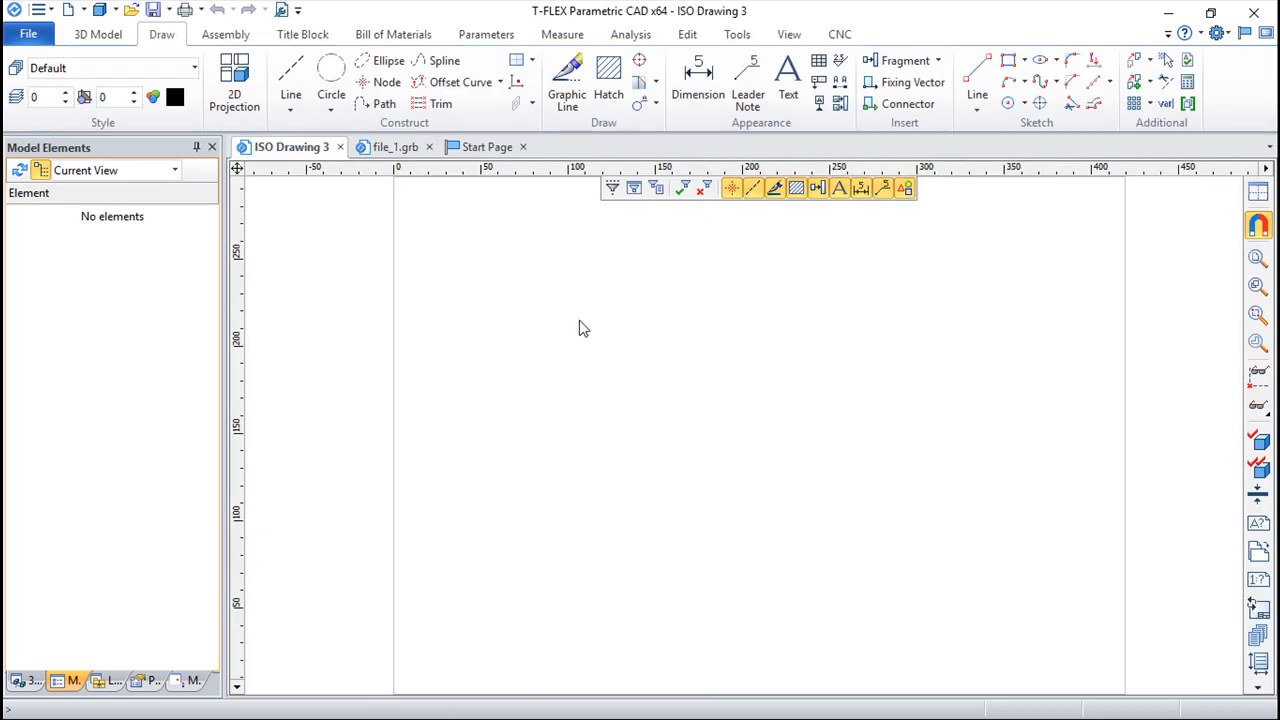
pyautogui.click(290, 80)
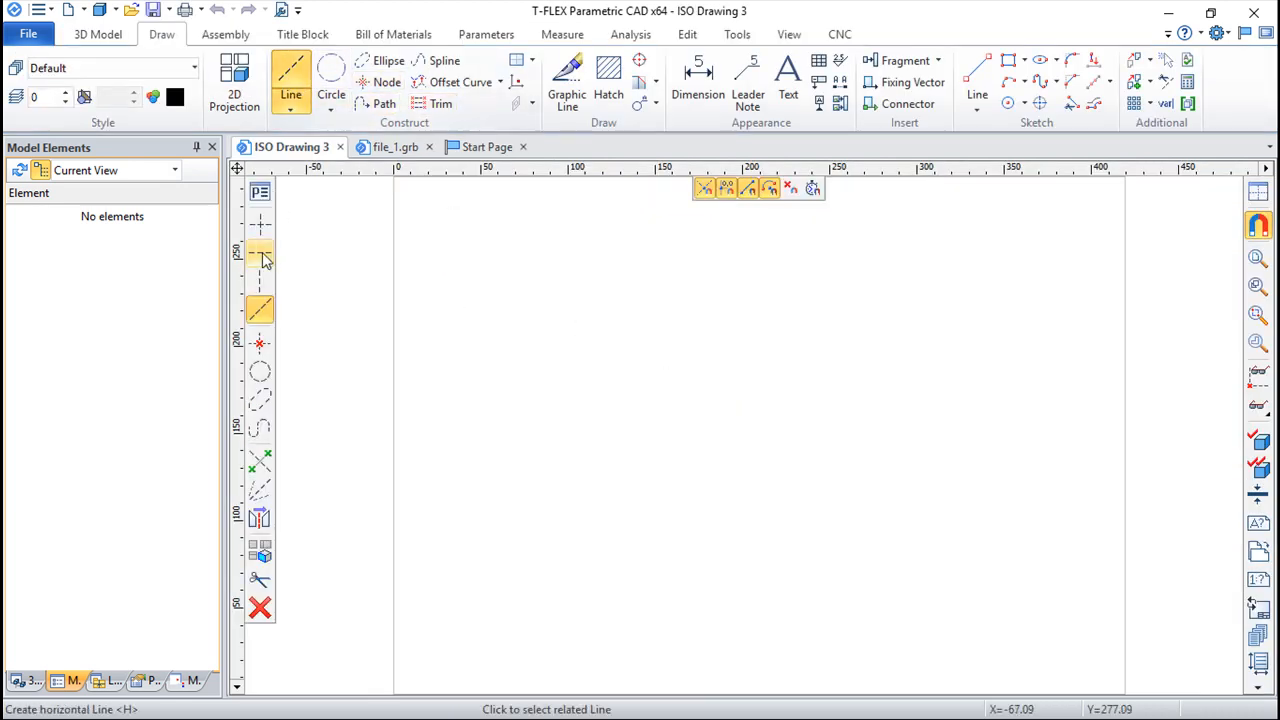
pyautogui.click(815, 427)
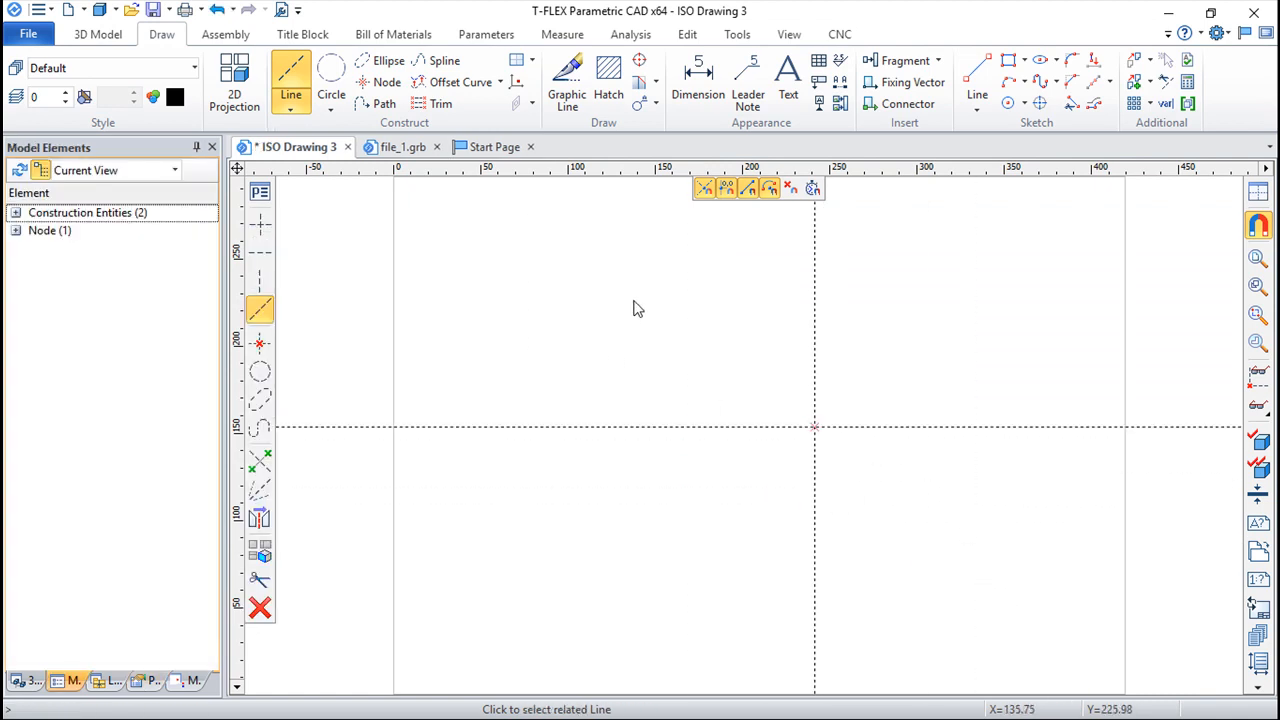
pyautogui.press('Escape')
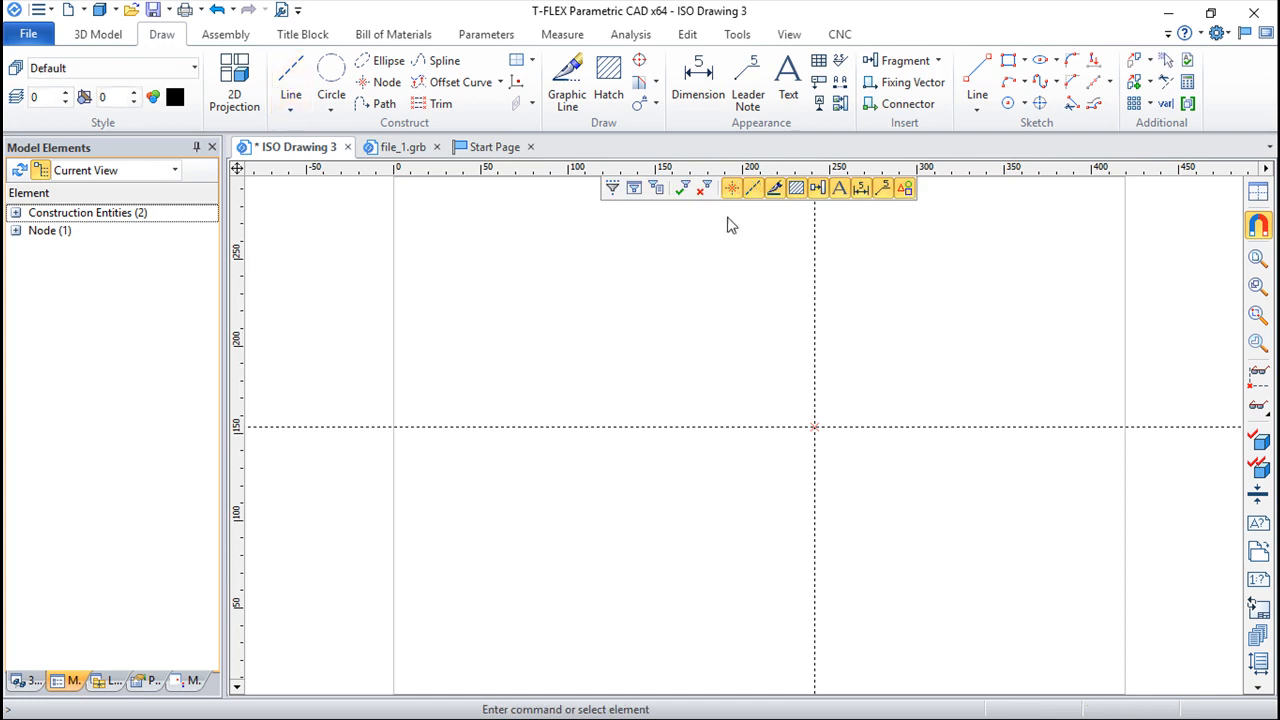
# - Insert file_1 as a fragment, fixing its first point at the crossing node and its second point at about X 320, Y 198
pyautogui.click(897, 64)
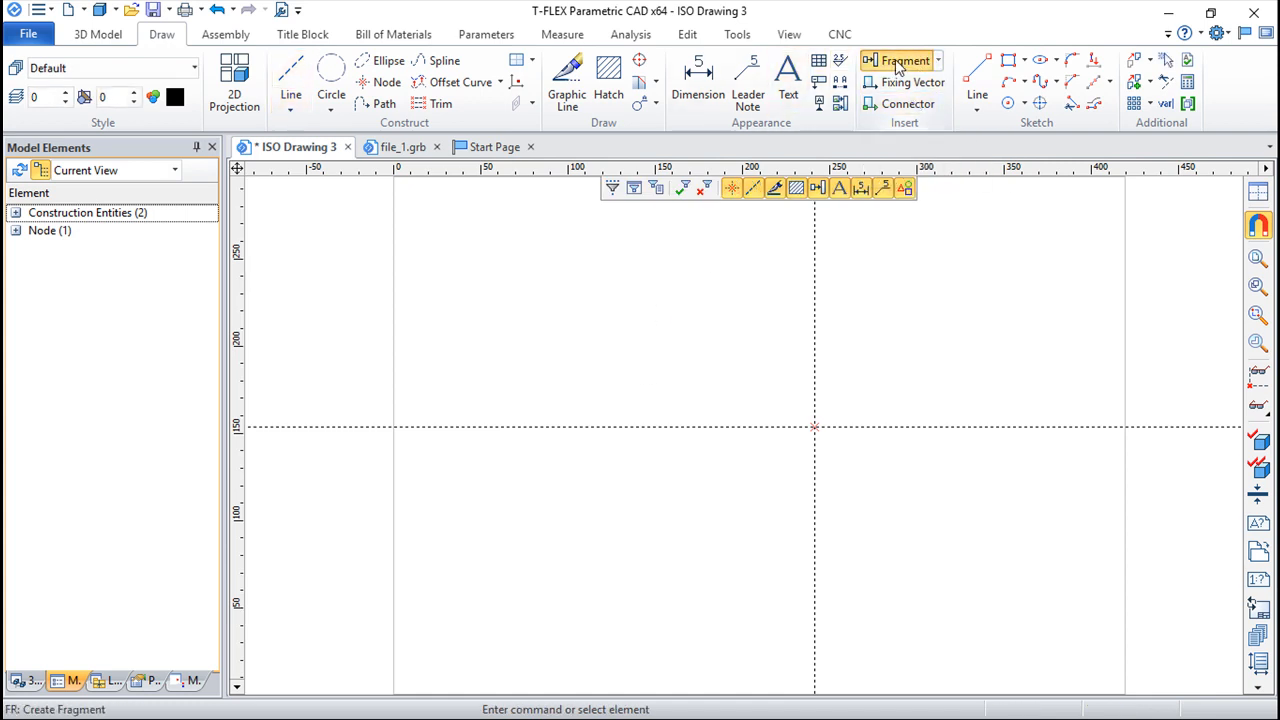
pyautogui.click(260, 195)
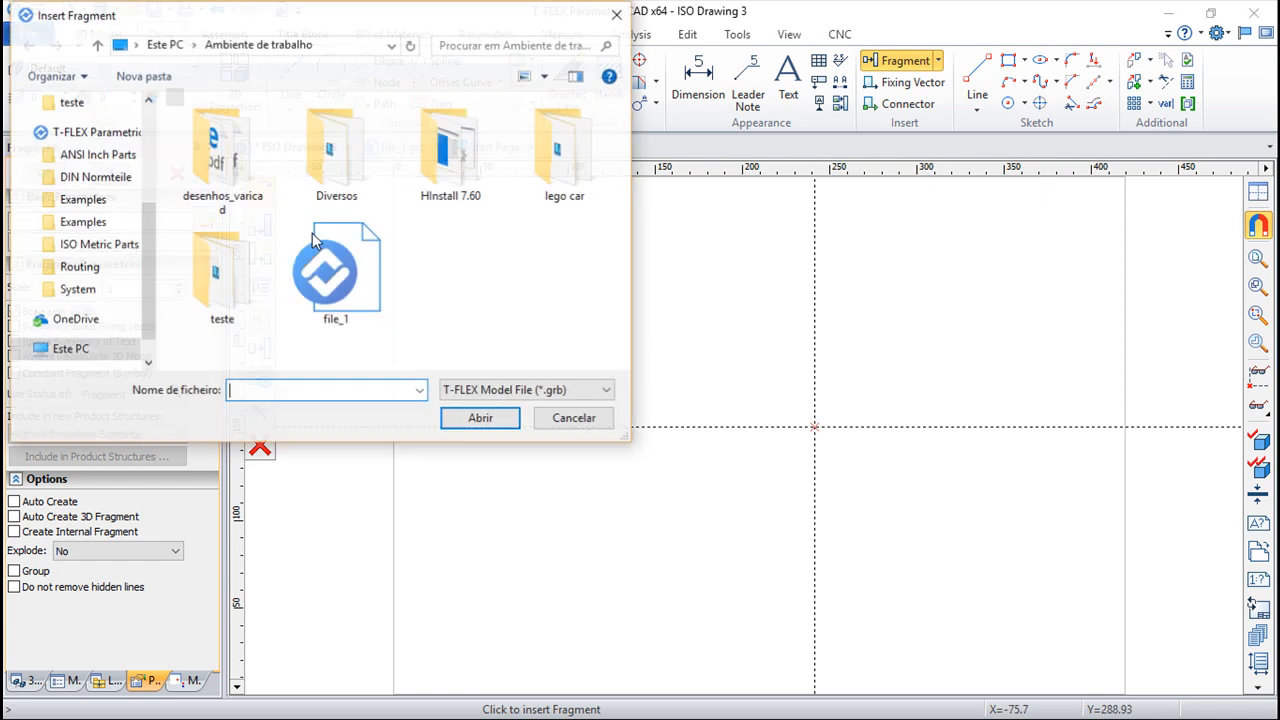
pyautogui.click(370, 320)
pyautogui.click(482, 421)
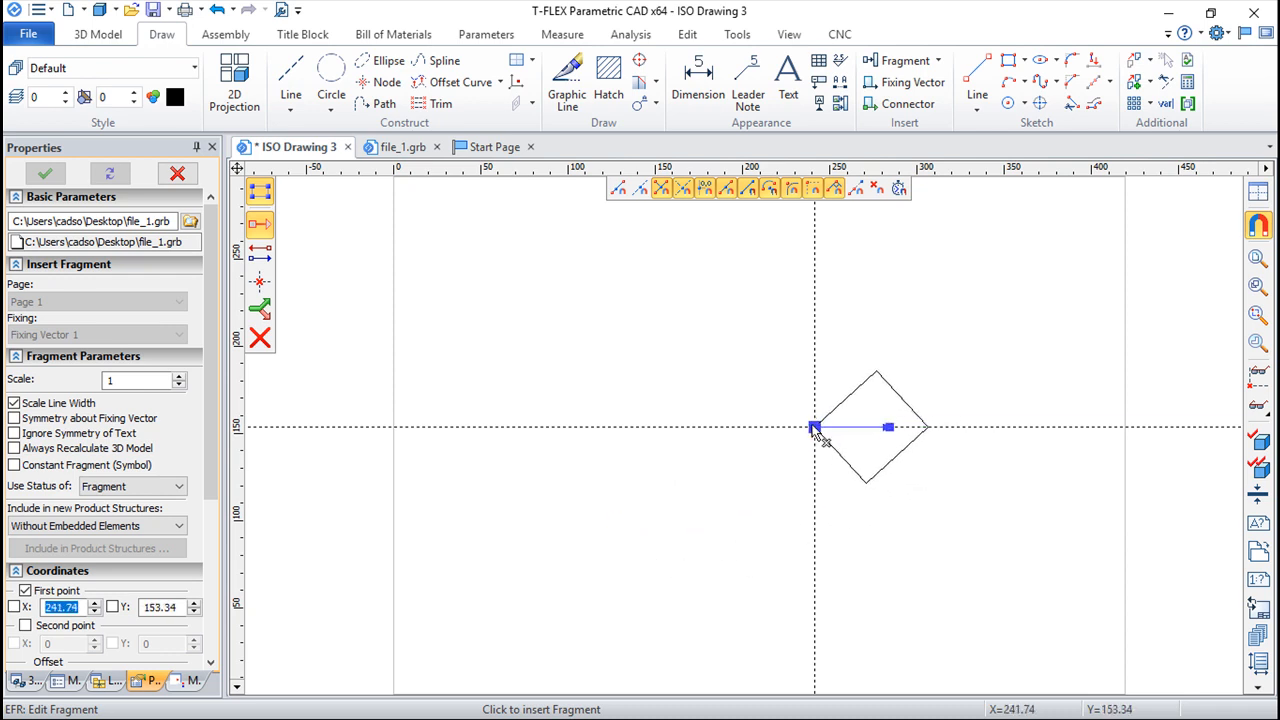
pyautogui.click(815, 429)
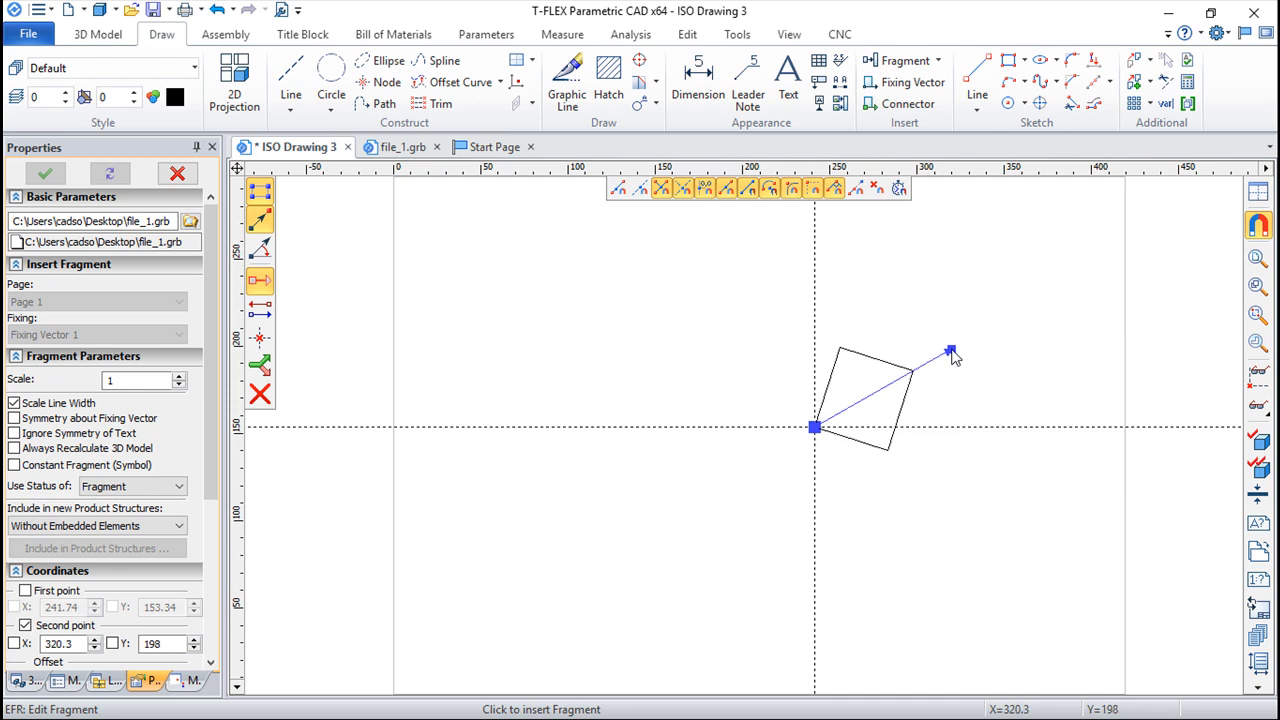
pyautogui.click(950, 351)
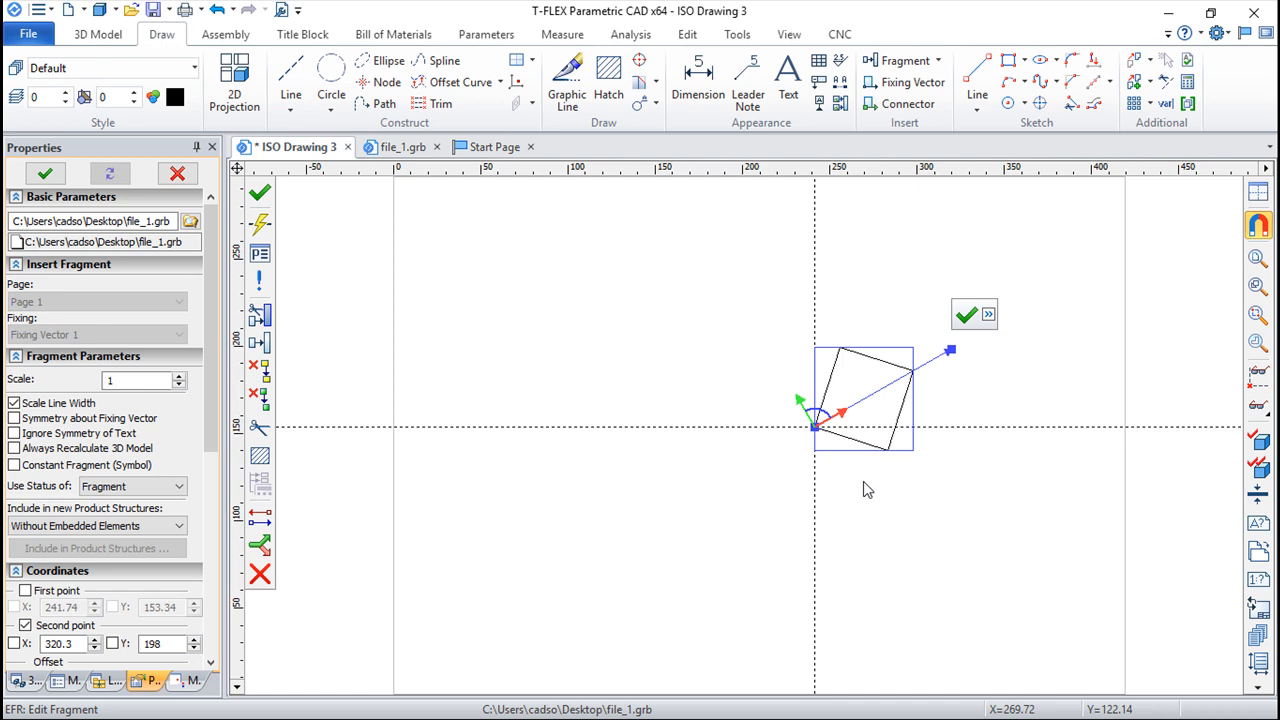
# - Move the fragment away from the node by about 40 mm along its local X axis and 38 mm along its local Y axis
pyautogui.click(829, 420)
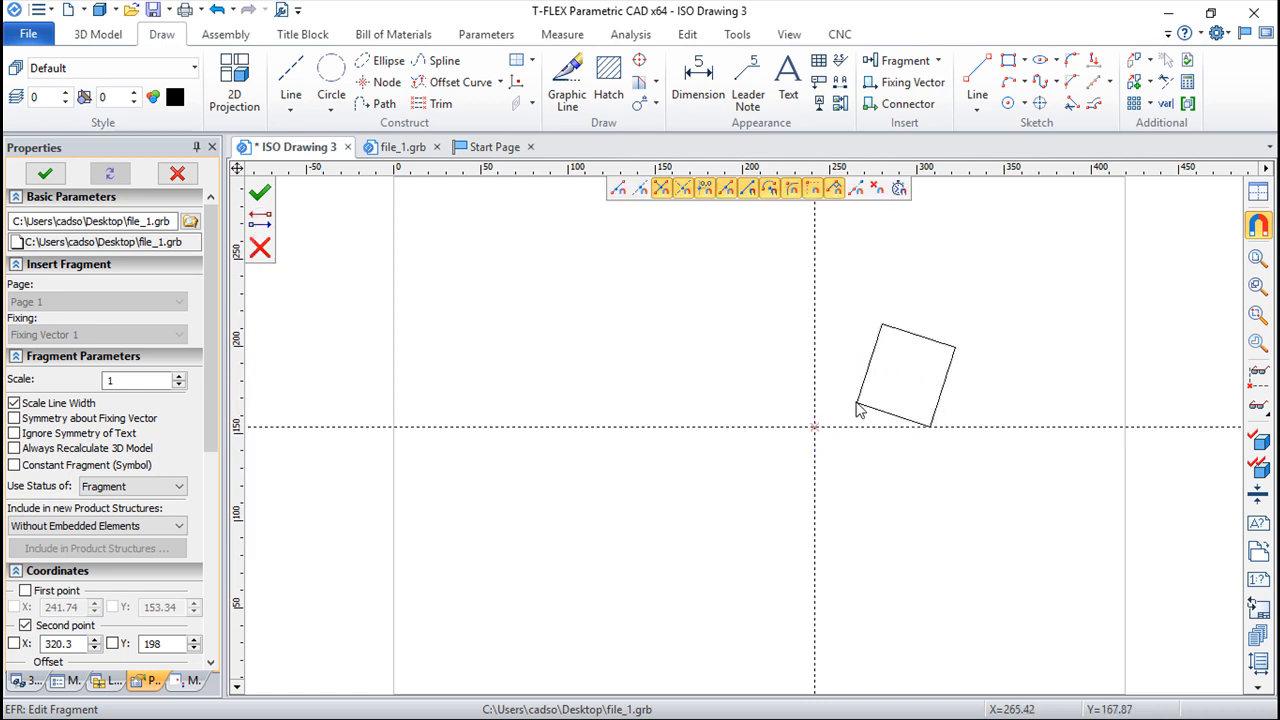
pyautogui.click(858, 368)
pyautogui.click(860, 366)
pyautogui.click(838, 342)
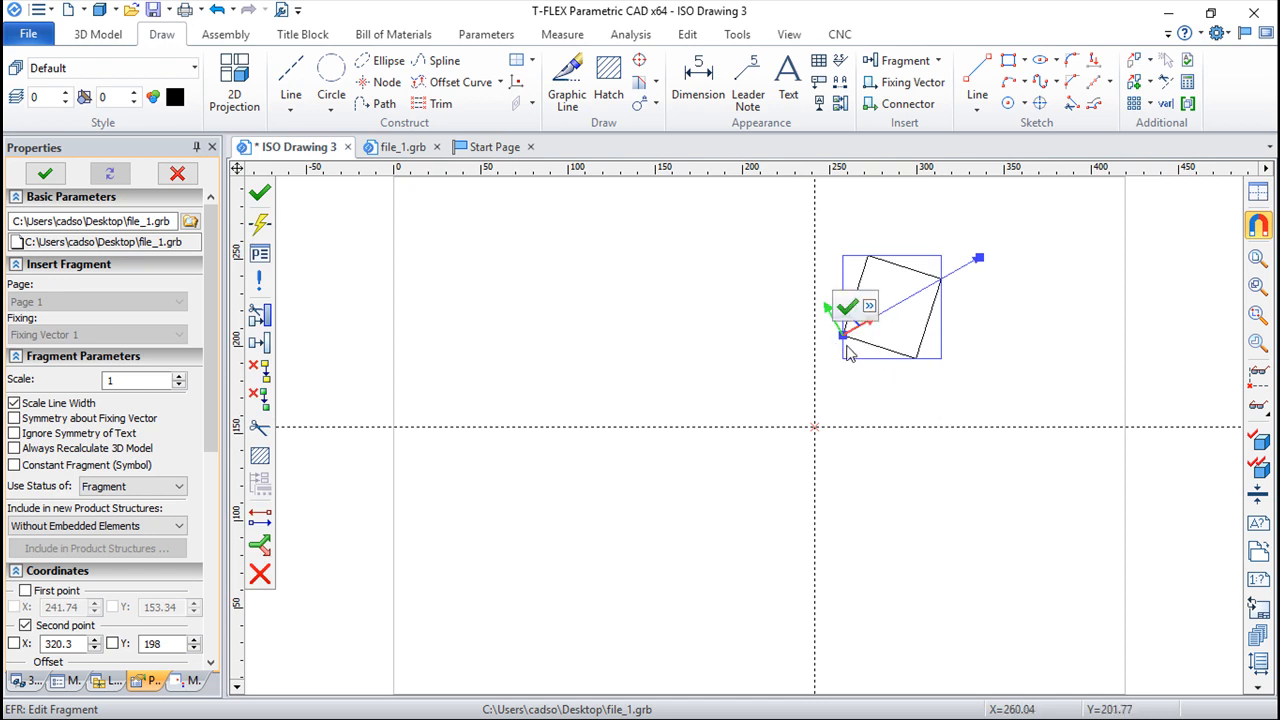
# - Rotate the fragment counterclockwise by about 80 degrees around its first point and finish the insertion
pyautogui.click(855, 332)
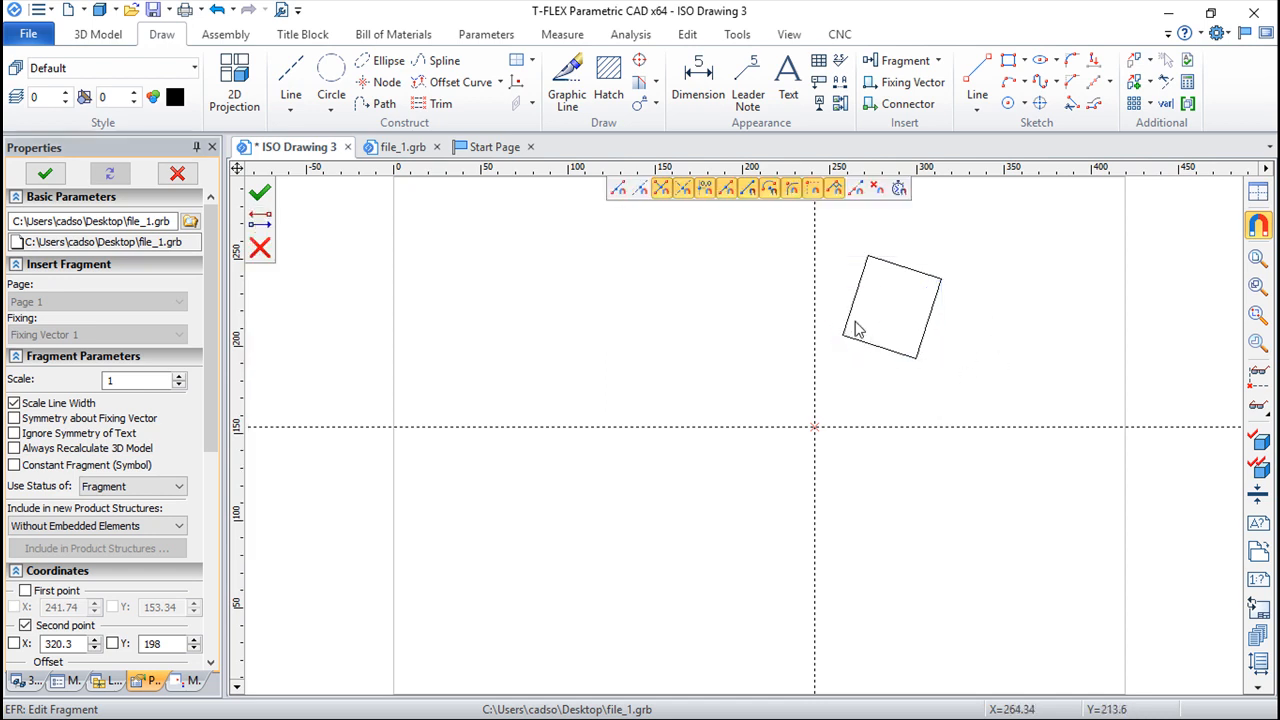
pyautogui.click(790, 317)
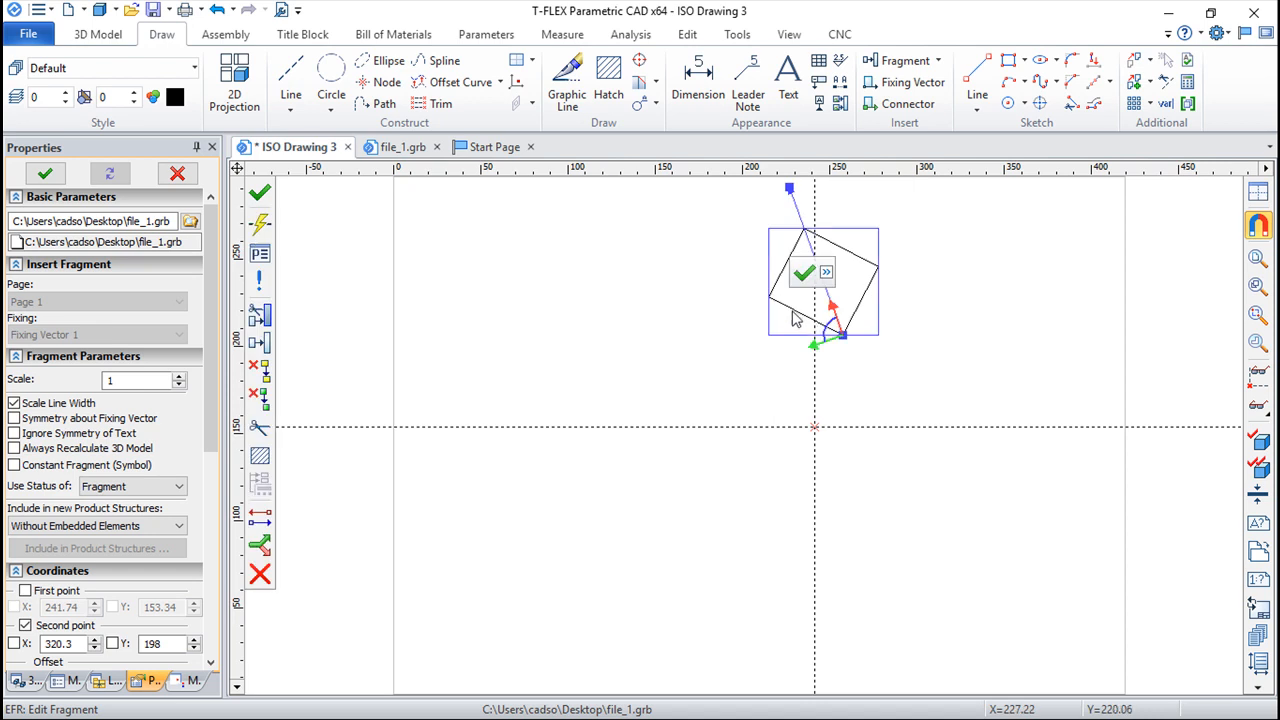
pyautogui.click(804, 273)
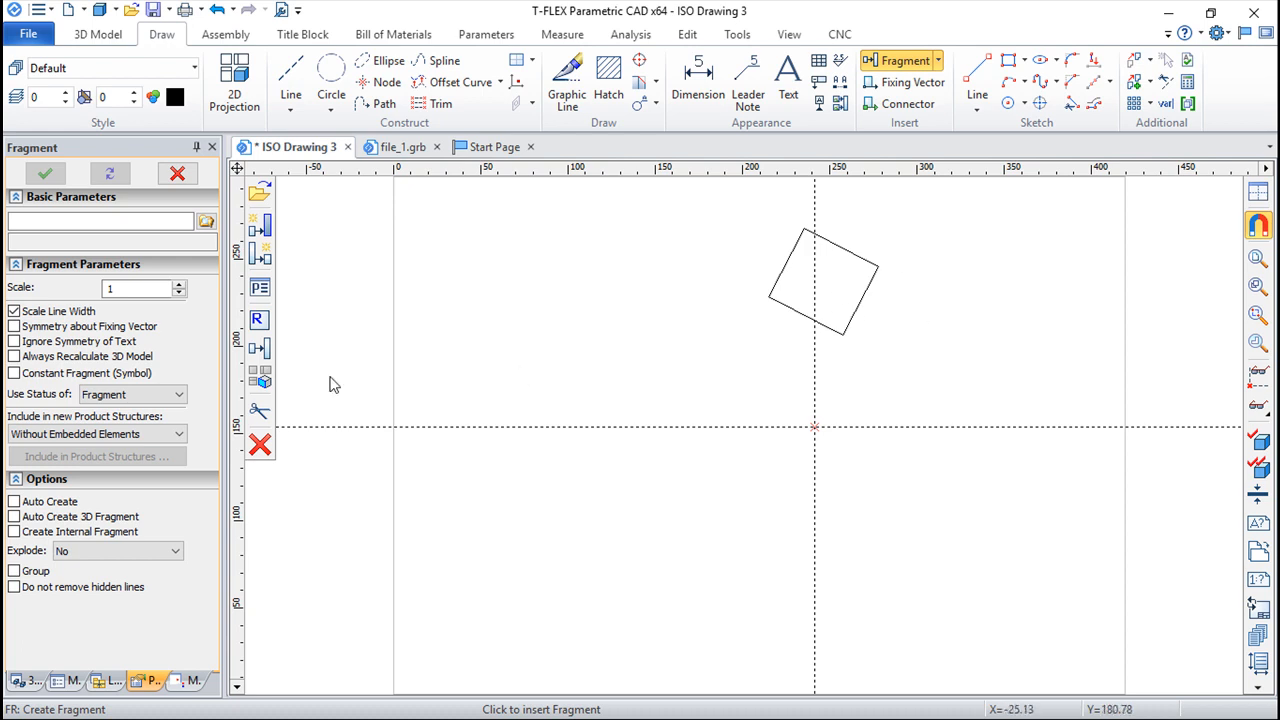
pyautogui.press('Escape')
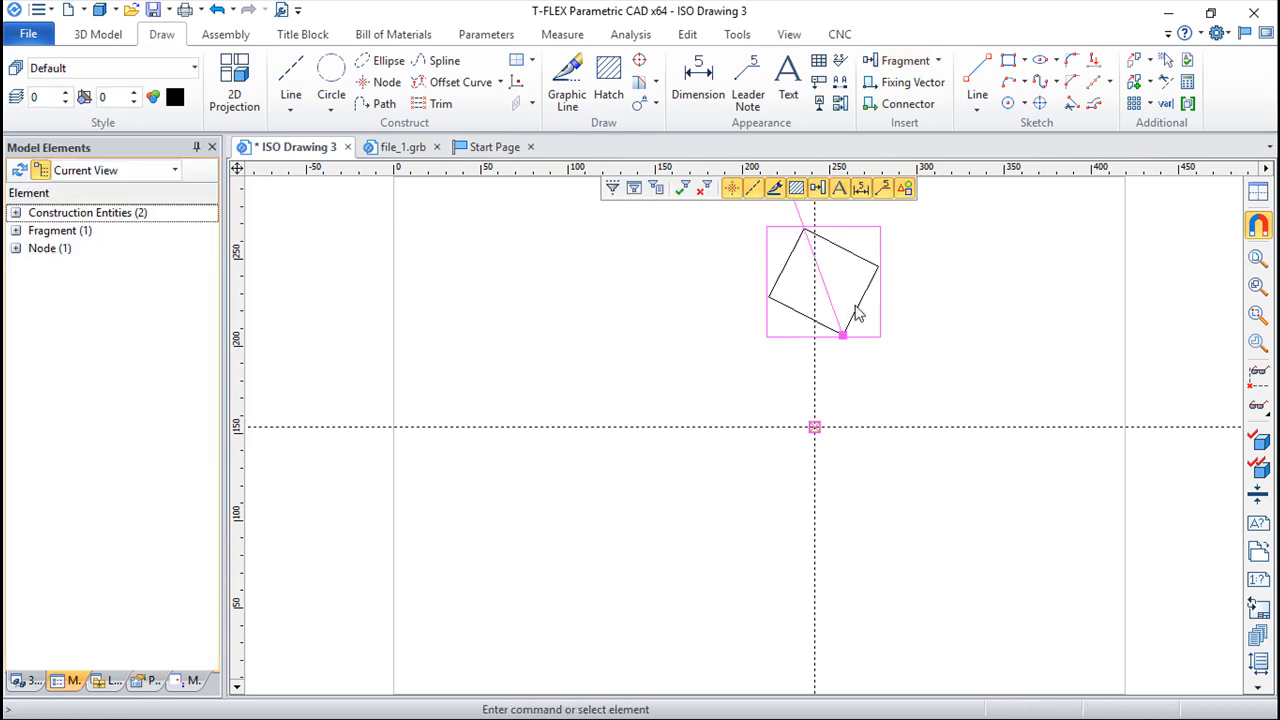
# - Open the inserted fragment for editing and examine its coordinates and list of transformations
pyautogui.doubleClick(860, 311)
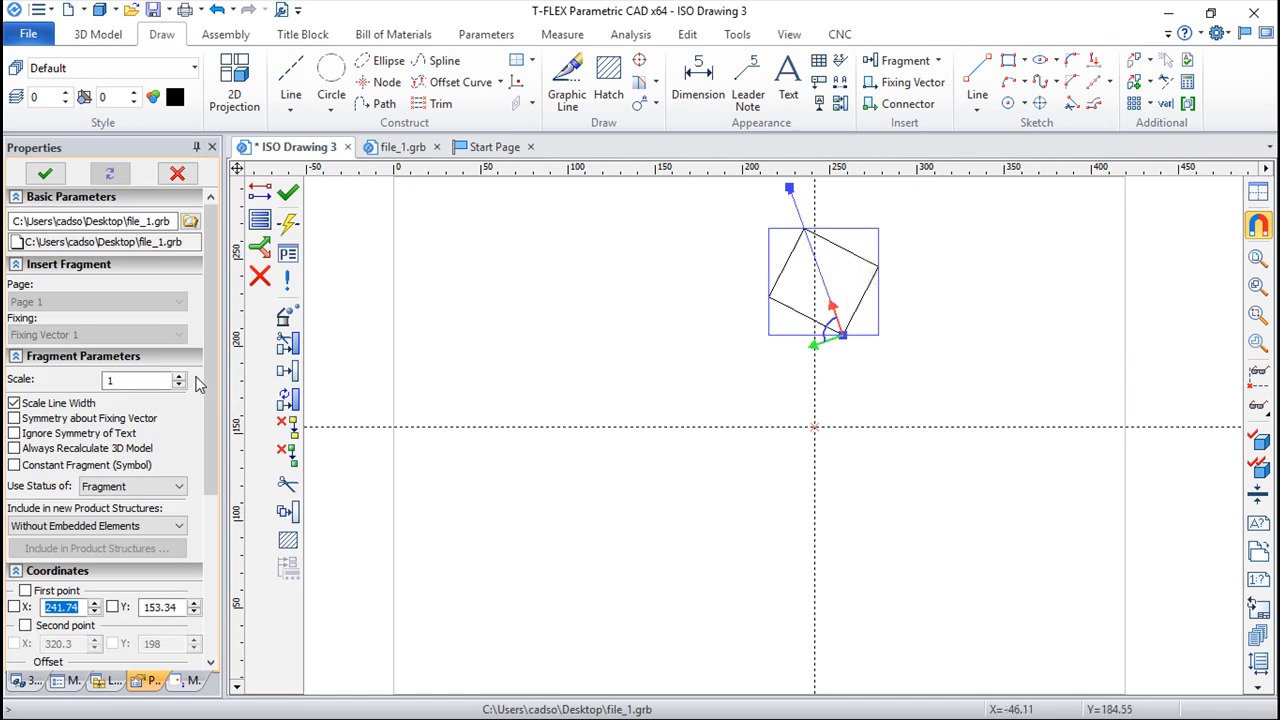
pyautogui.scroll(-5, 150, 405)
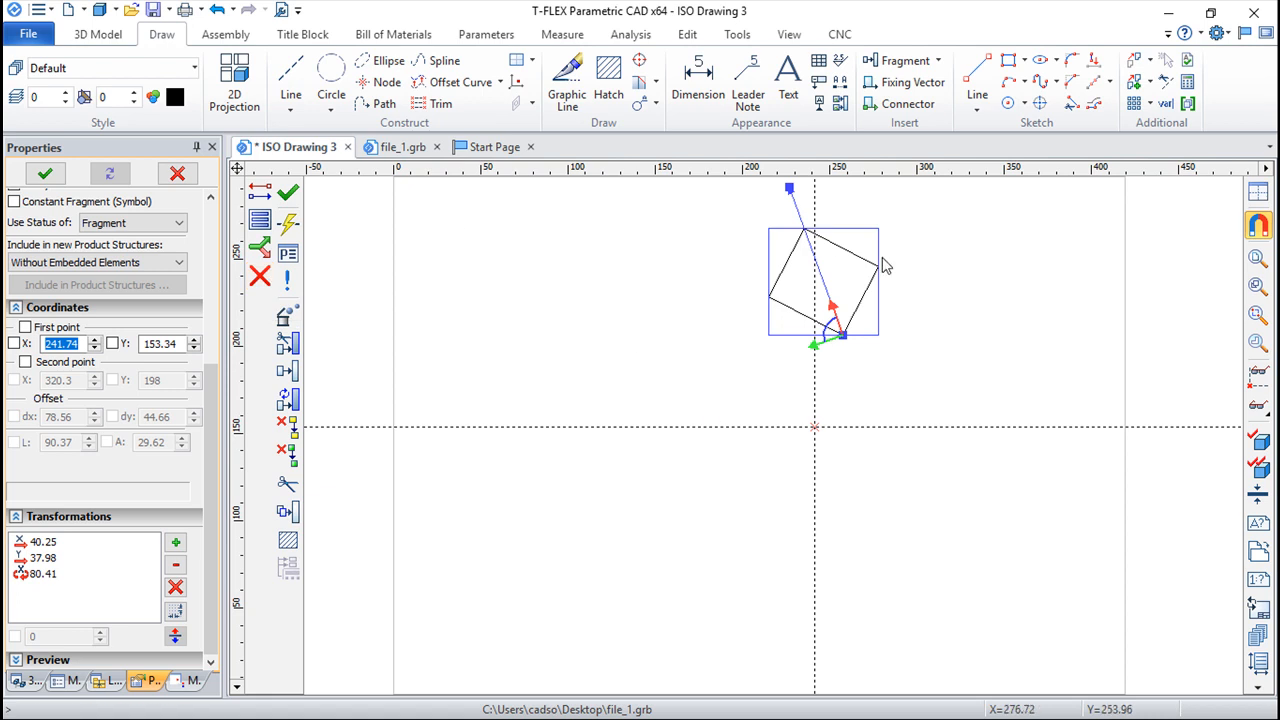
pyautogui.click(288, 193)
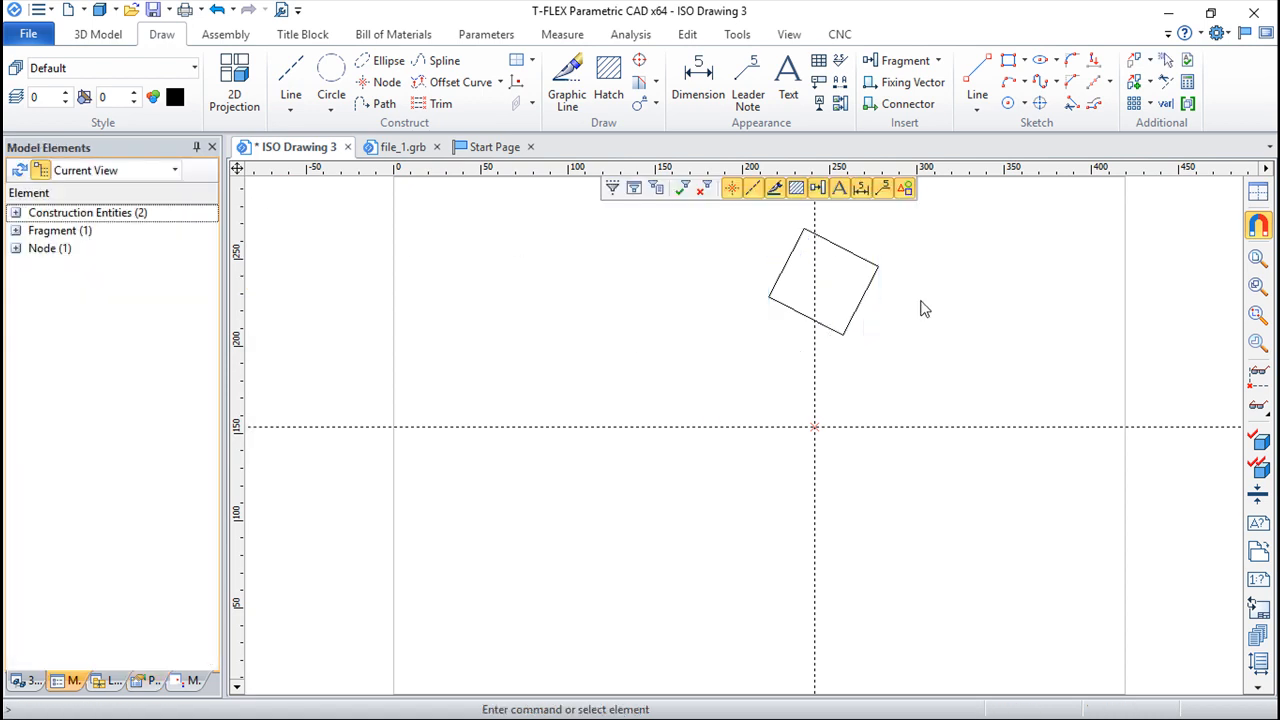
# - Examine the Fragment command's scale, status, product structure inclusion and explode options, then leave it without inserting anything
pyautogui.scroll(-2, 918, 312)
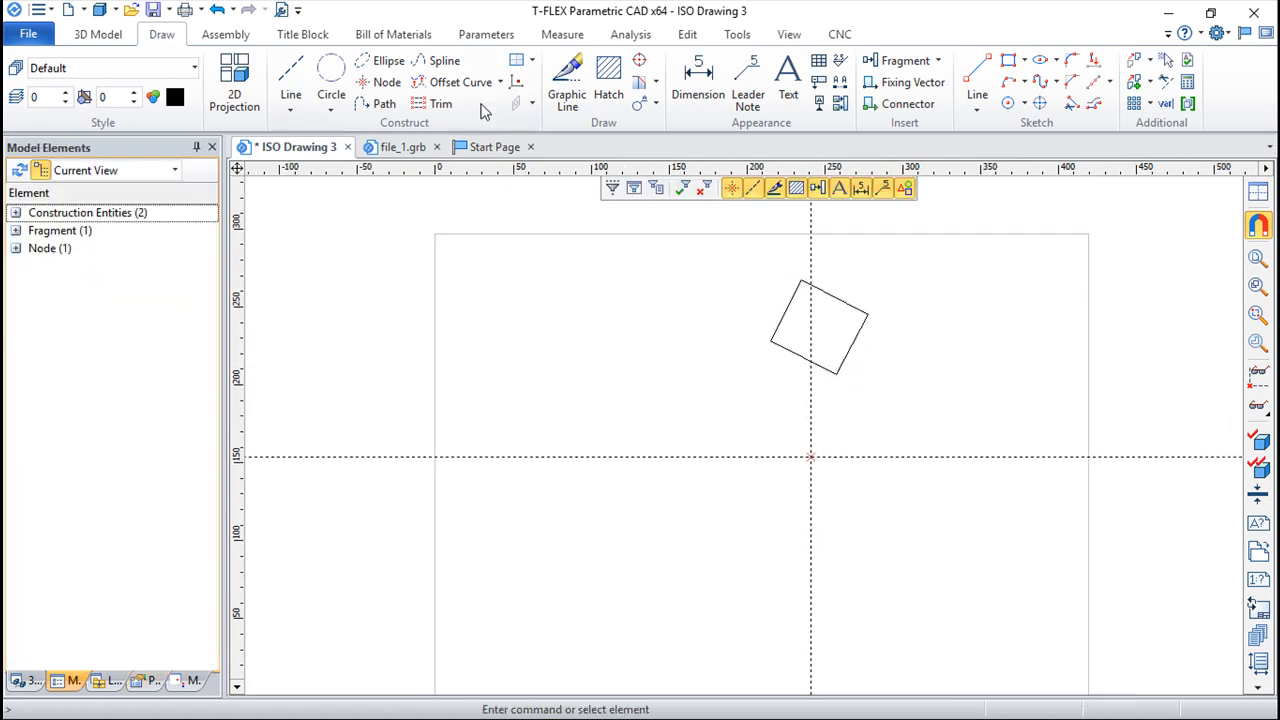
pyautogui.click(900, 60)
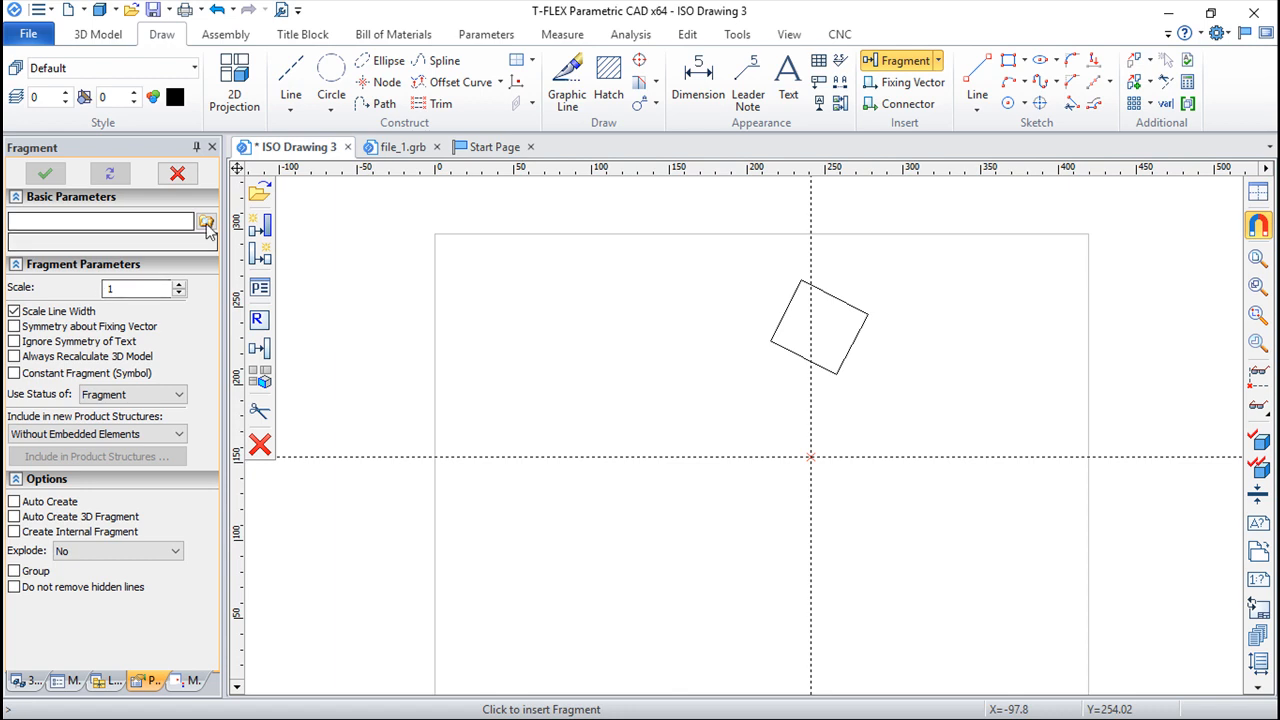
pyautogui.click(128, 285)
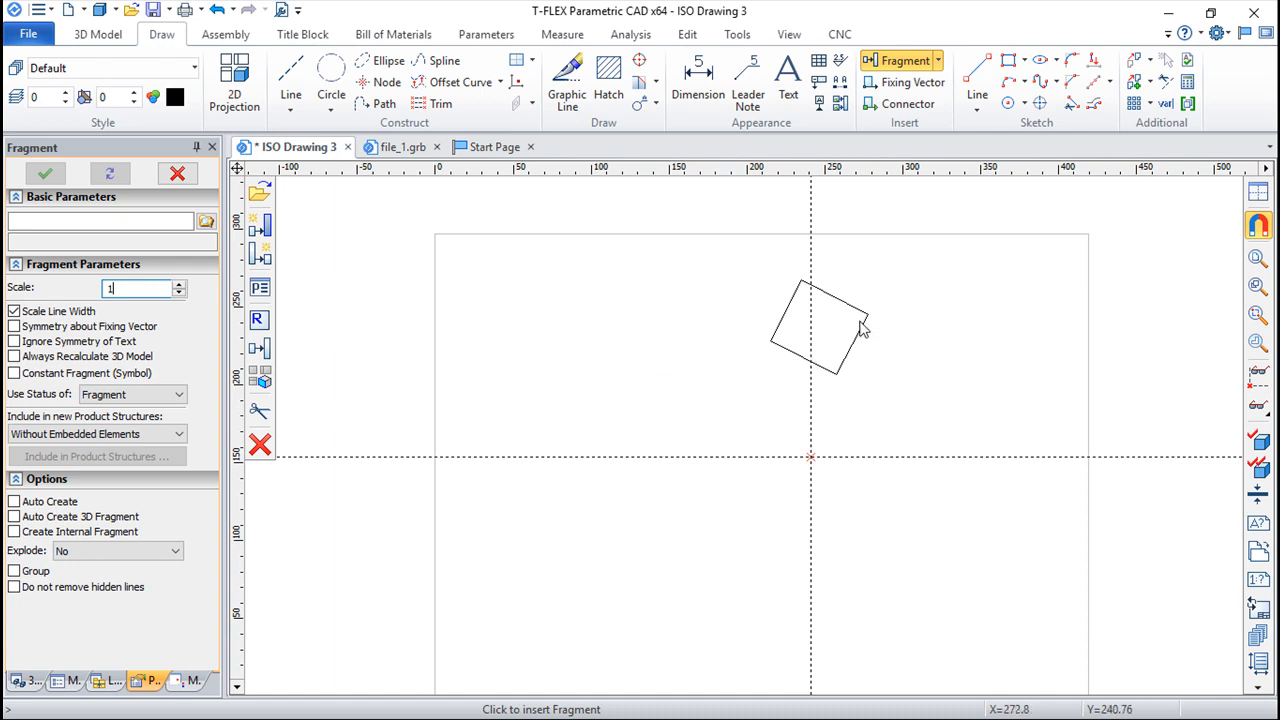
pyautogui.click(183, 396)
pyautogui.click(183, 402)
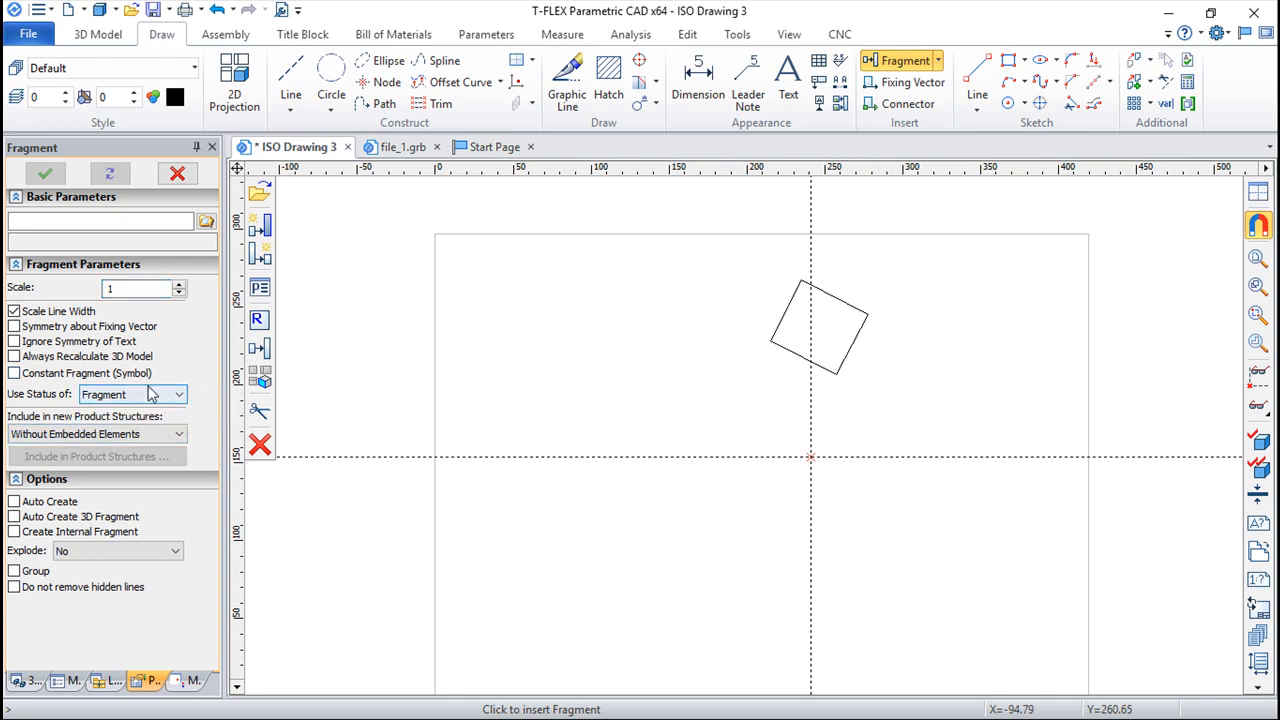
pyautogui.click(181, 436)
pyautogui.click(182, 438)
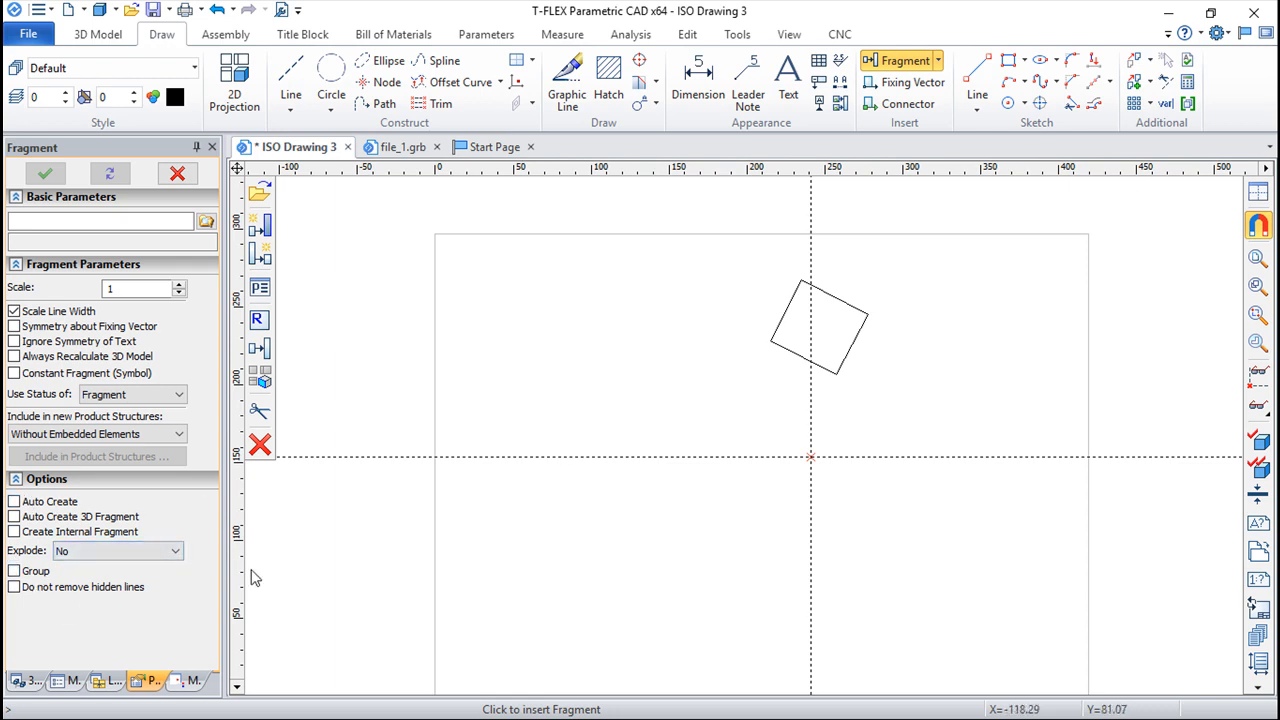
pyautogui.click(178, 552)
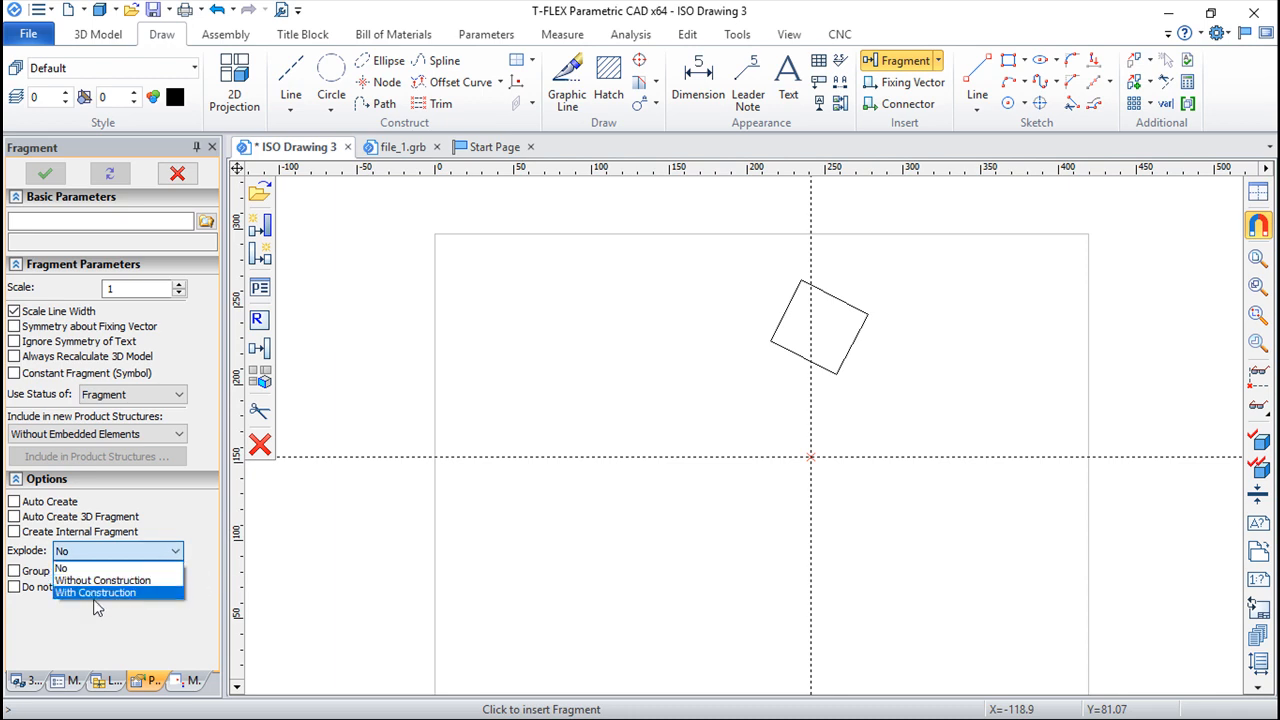
pyautogui.click(209, 557)
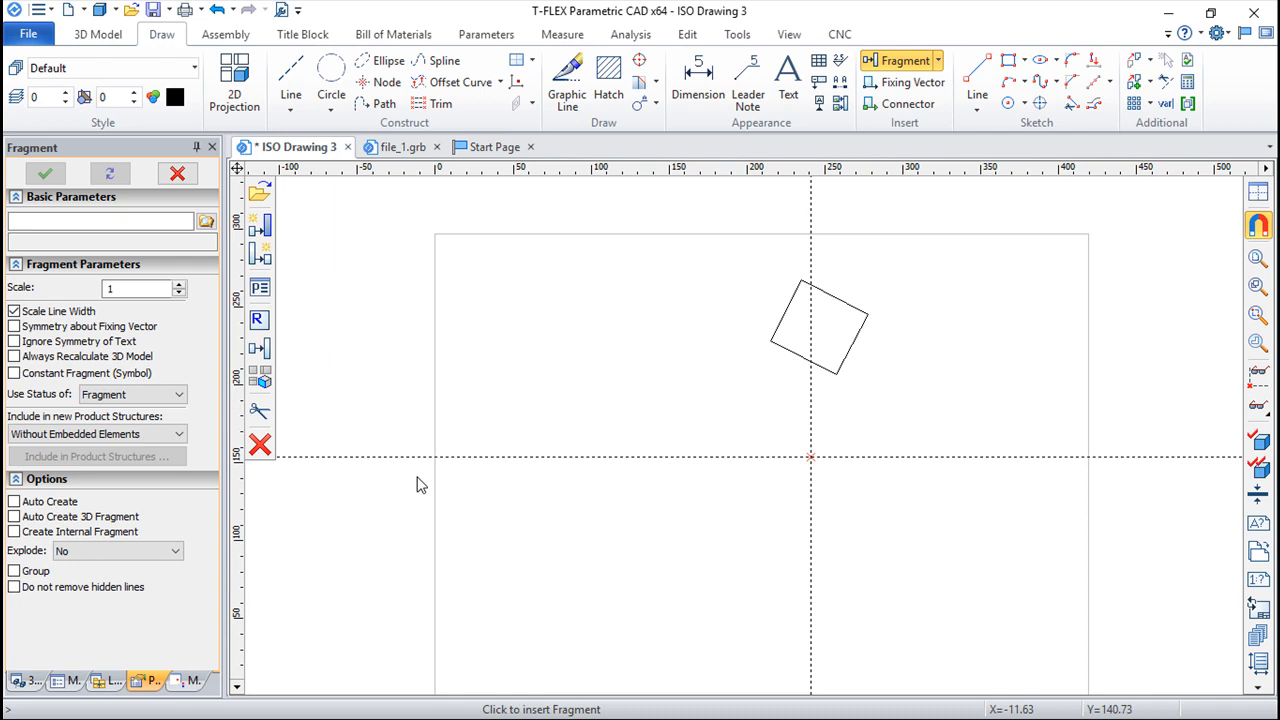
pyautogui.press('Escape')
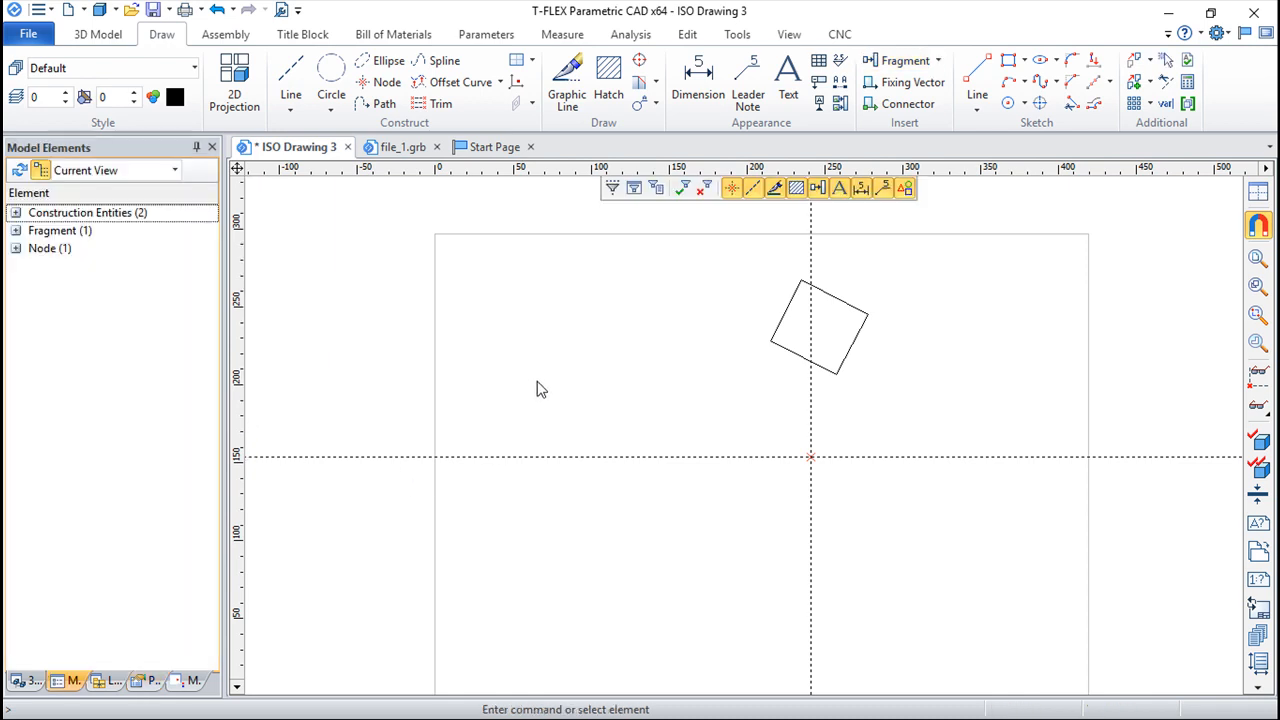
# - Create a new ISO drawing and place two crossing construction lines with a node at about X 223, Y 121
pyautogui.click(496, 147)
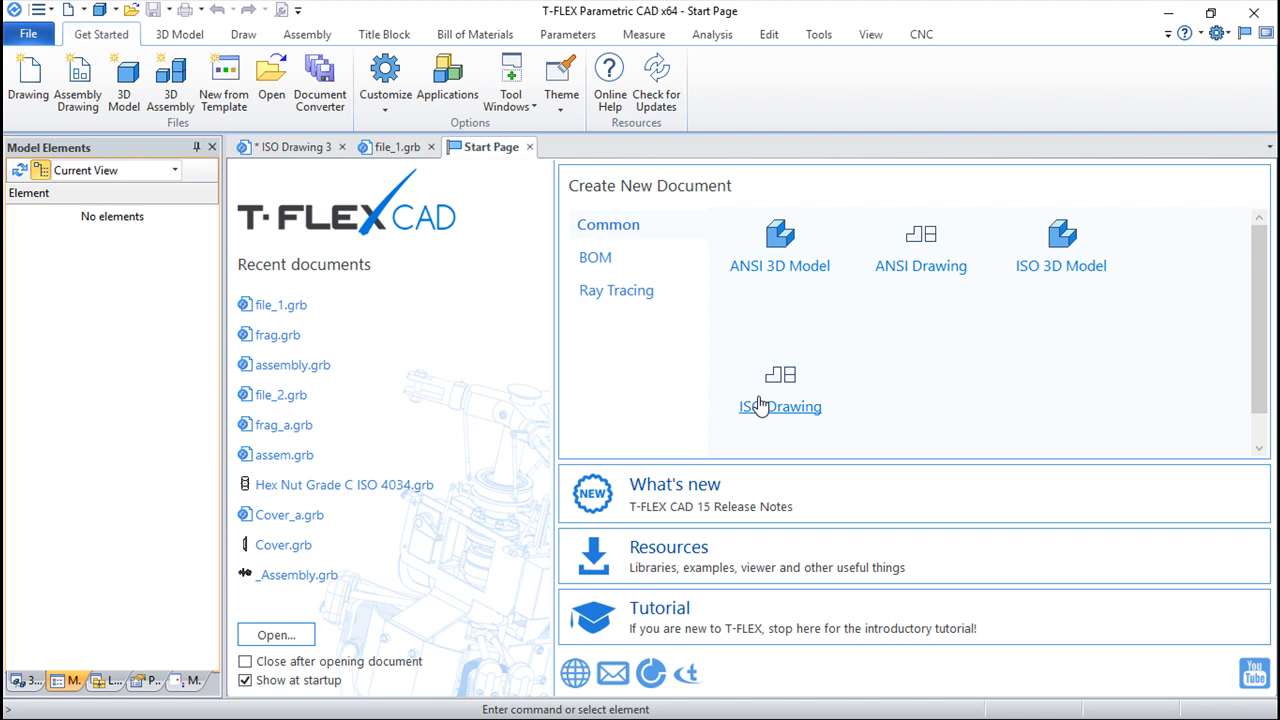
pyautogui.click(760, 404)
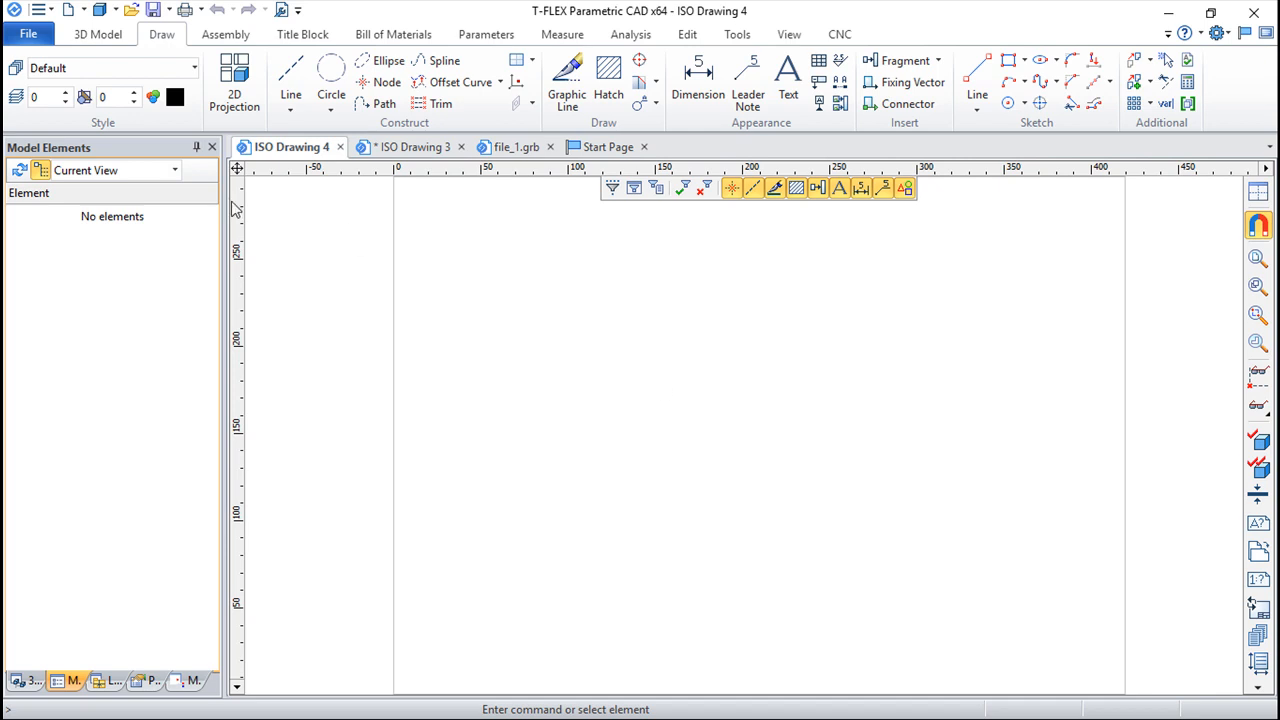
pyautogui.click(289, 78)
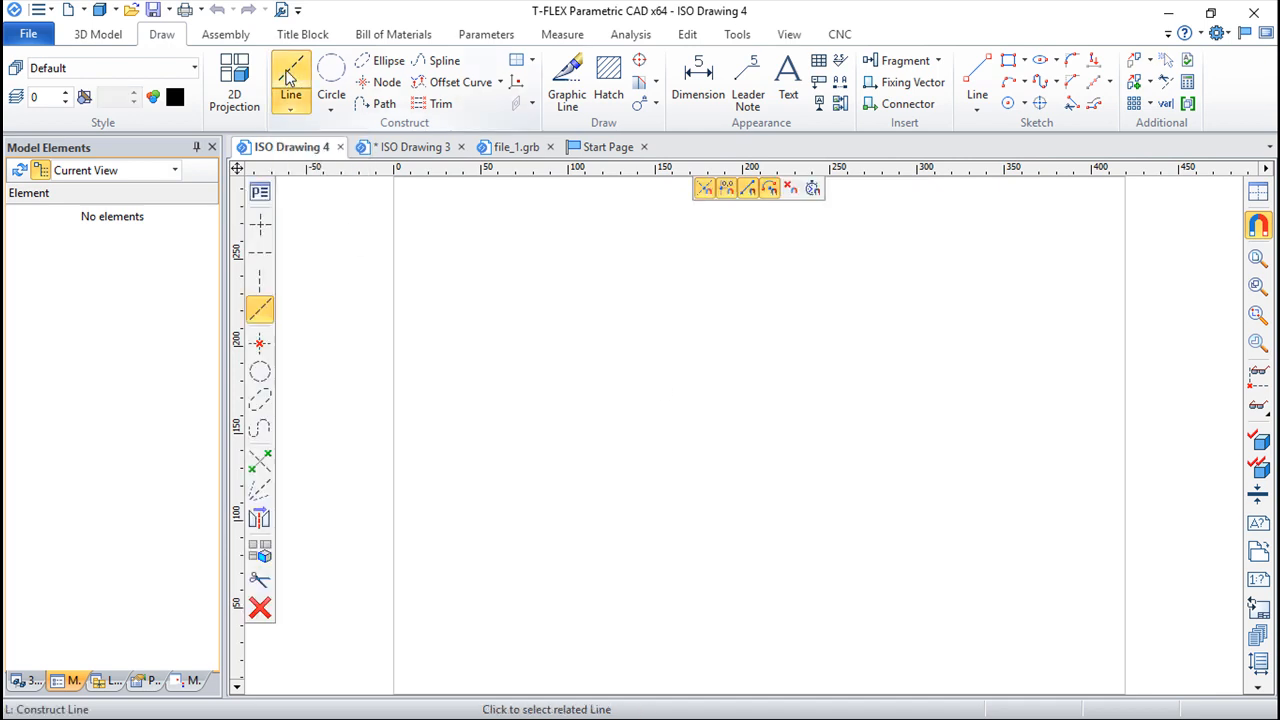
pyautogui.click(260, 224)
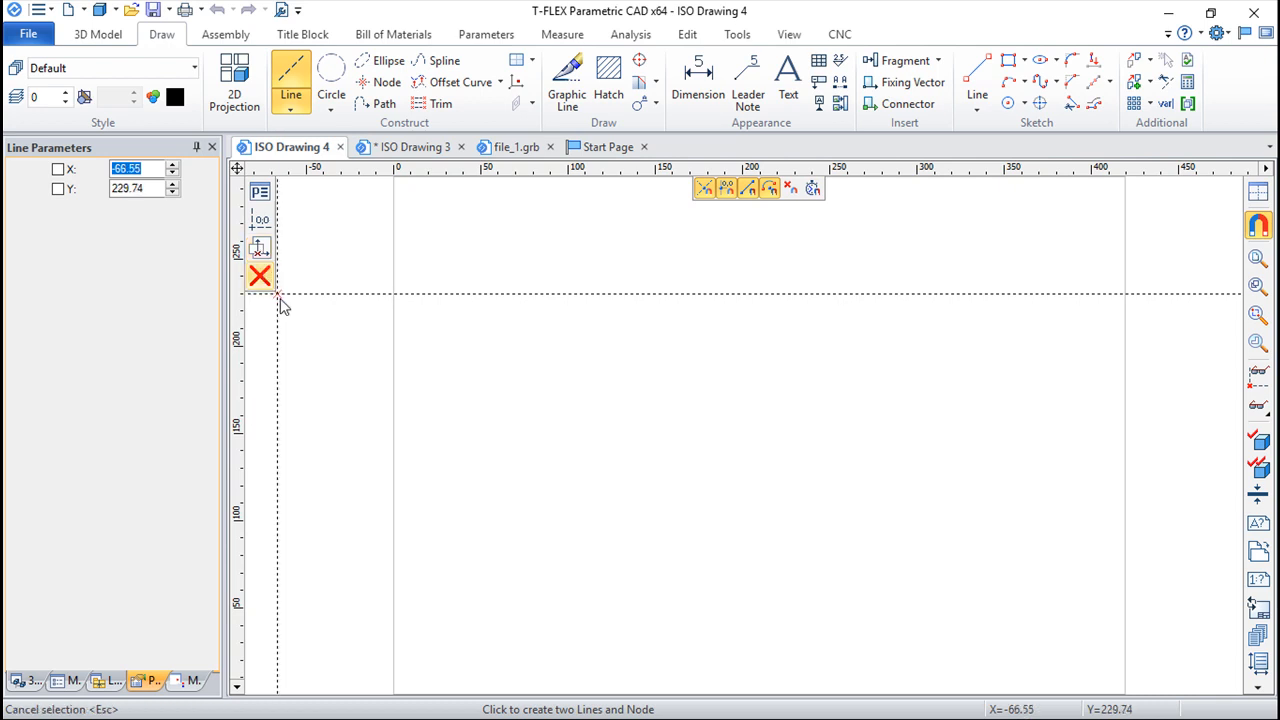
pyautogui.click(259, 249)
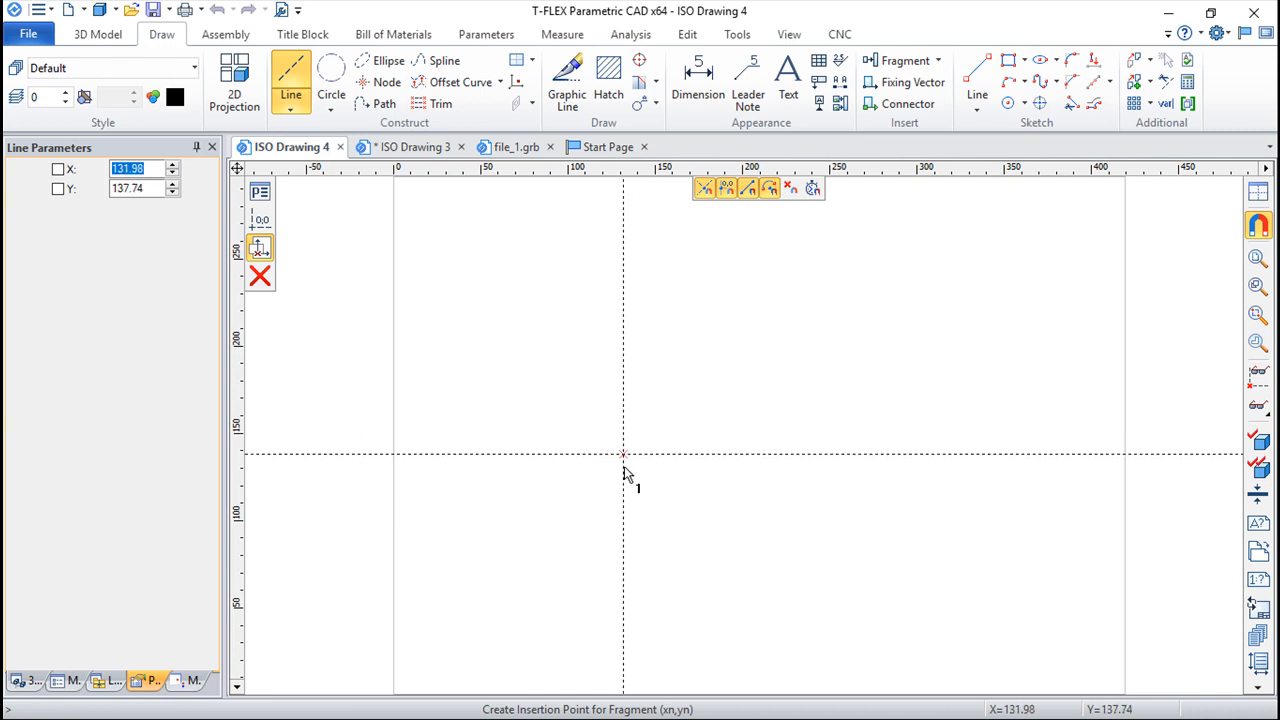
pyautogui.click(779, 483)
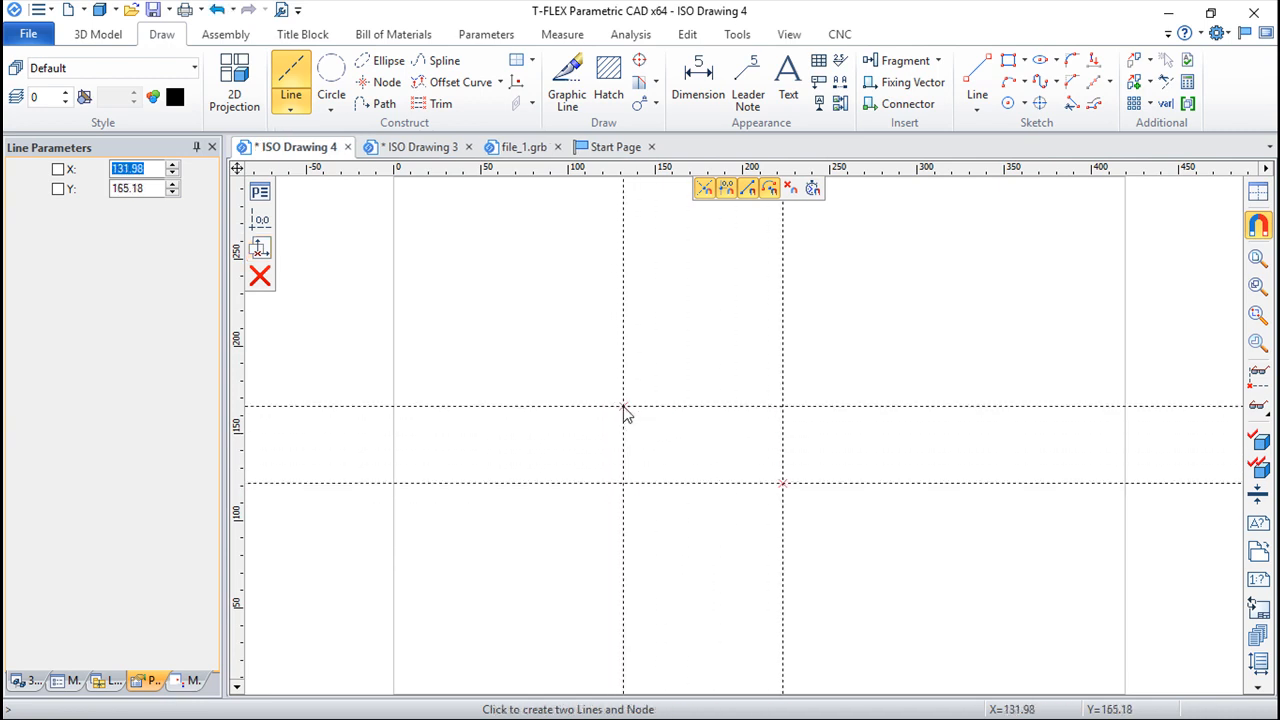
pyautogui.click(625, 412)
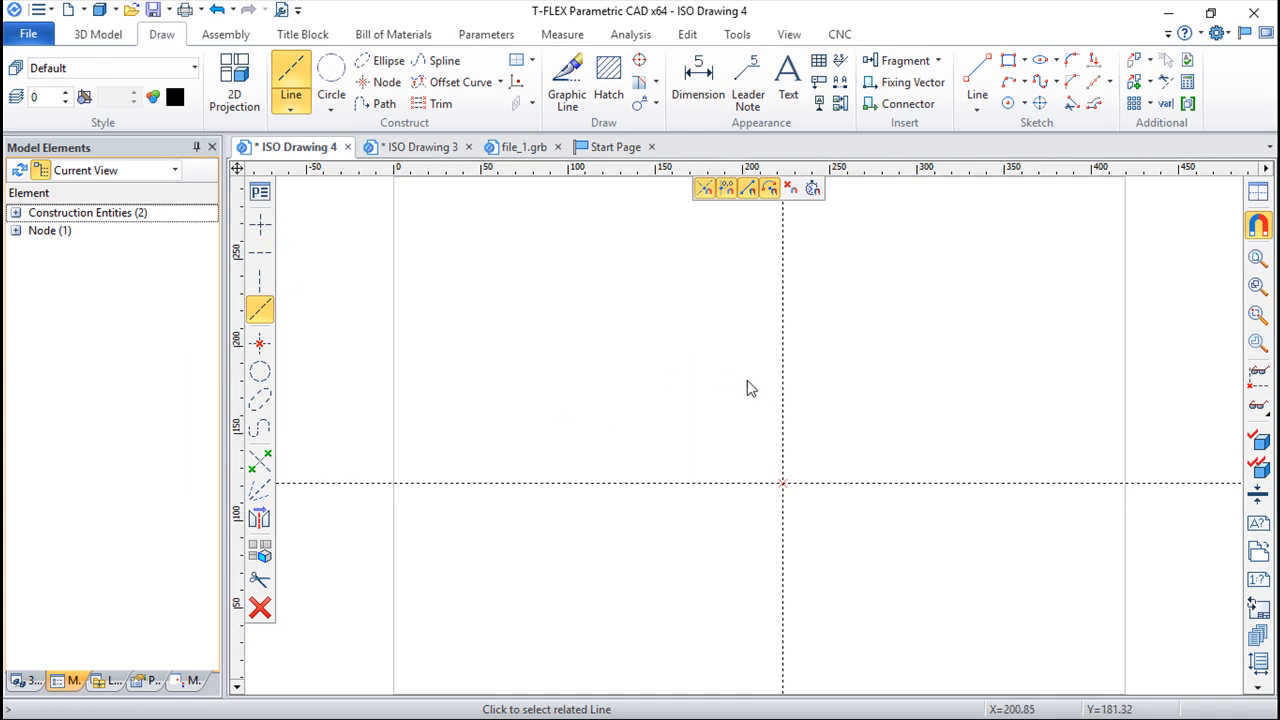
# - Construct a parallel vertical line about 68 mm left of the node and three parallel horizontal lines about 54, 31 and 17 mm above it
pyautogui.click(783, 403)
pyautogui.click(682, 396)
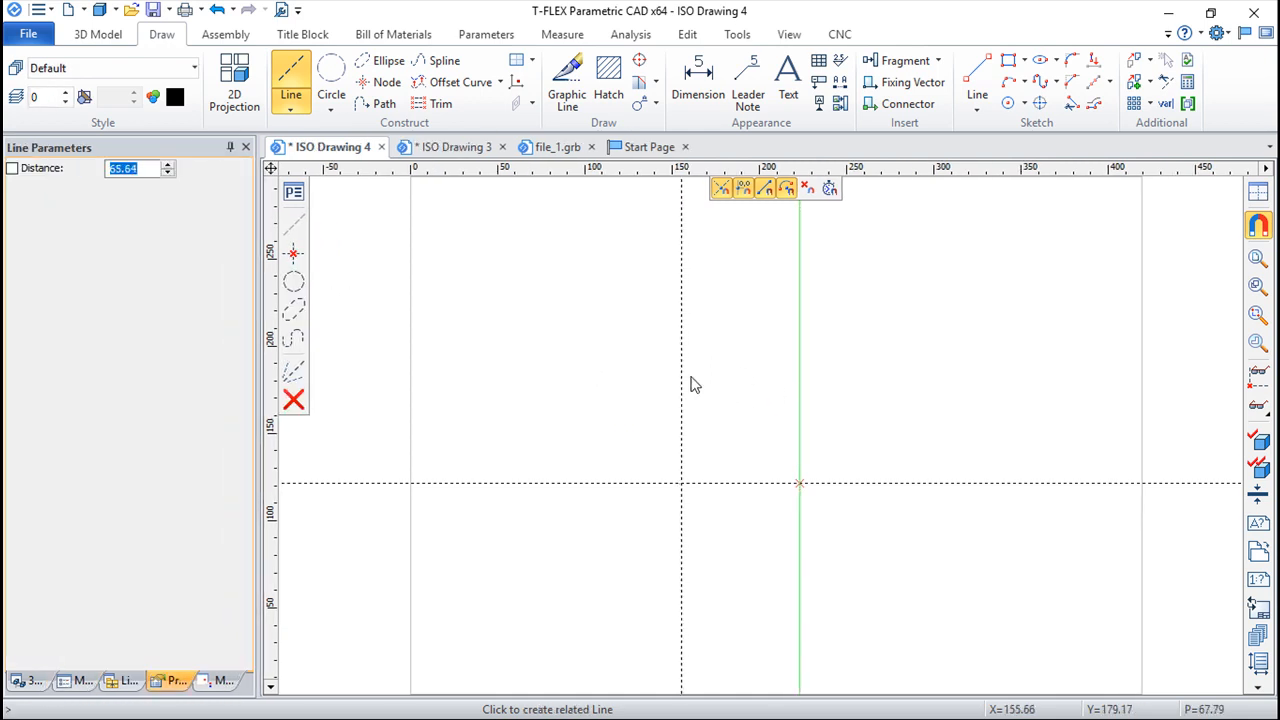
pyautogui.rightClick(738, 386)
pyautogui.click(751, 484)
pyautogui.click(742, 390)
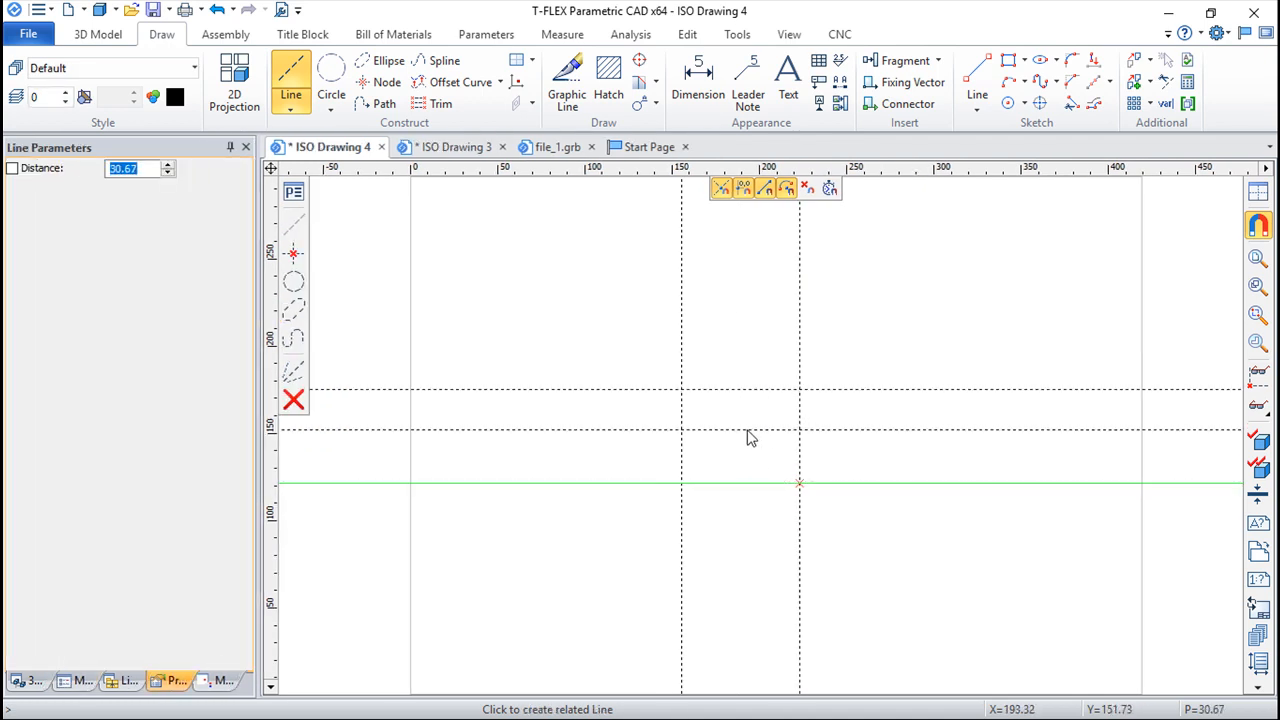
pyautogui.click(749, 460)
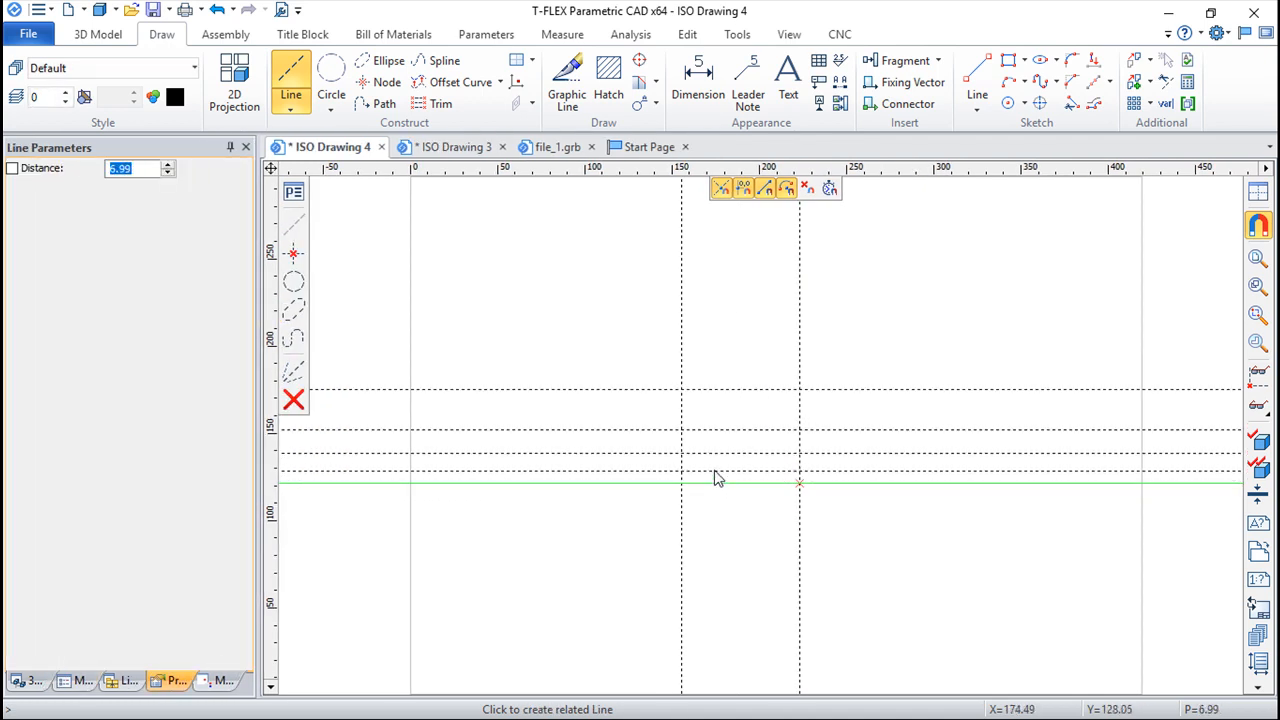
# - Construct a second parallel vertical line about 25 mm to the right of the leftmost vertical construction line
pyautogui.rightClick(705, 479)
pyautogui.click(665, 477)
pyautogui.click(708, 476)
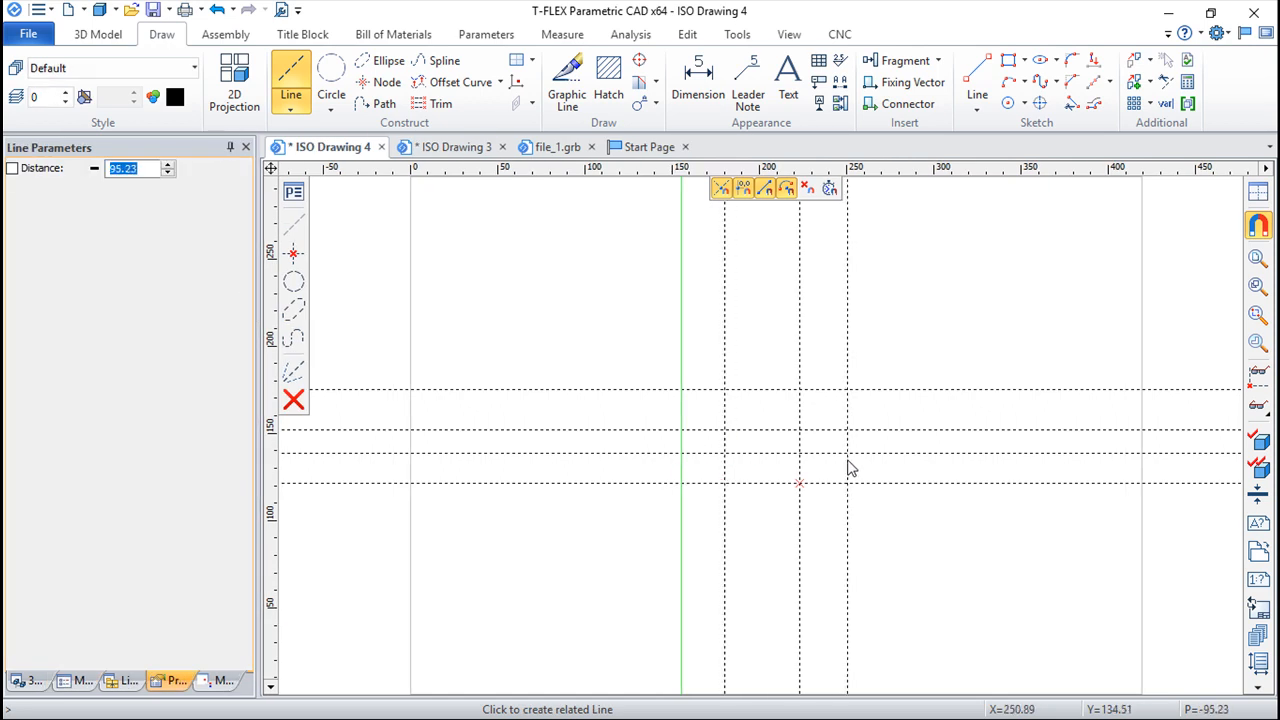
pyautogui.rightClick(849, 468)
# - Trace a closed C-shaped profile with its slot open to the right in continuous graphic lines along the construction line intersections
pyautogui.scroll(3, 849, 468)
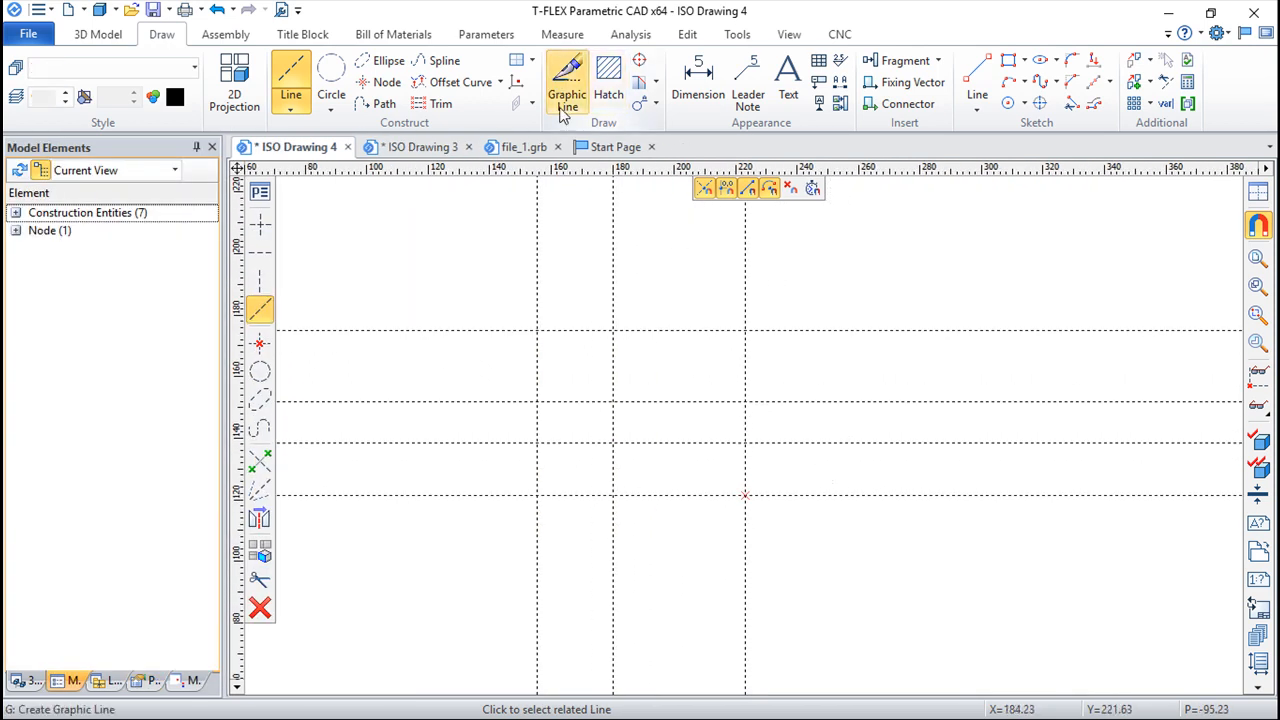
pyautogui.click(567, 85)
pyautogui.click(745, 330)
pyautogui.click(537, 330)
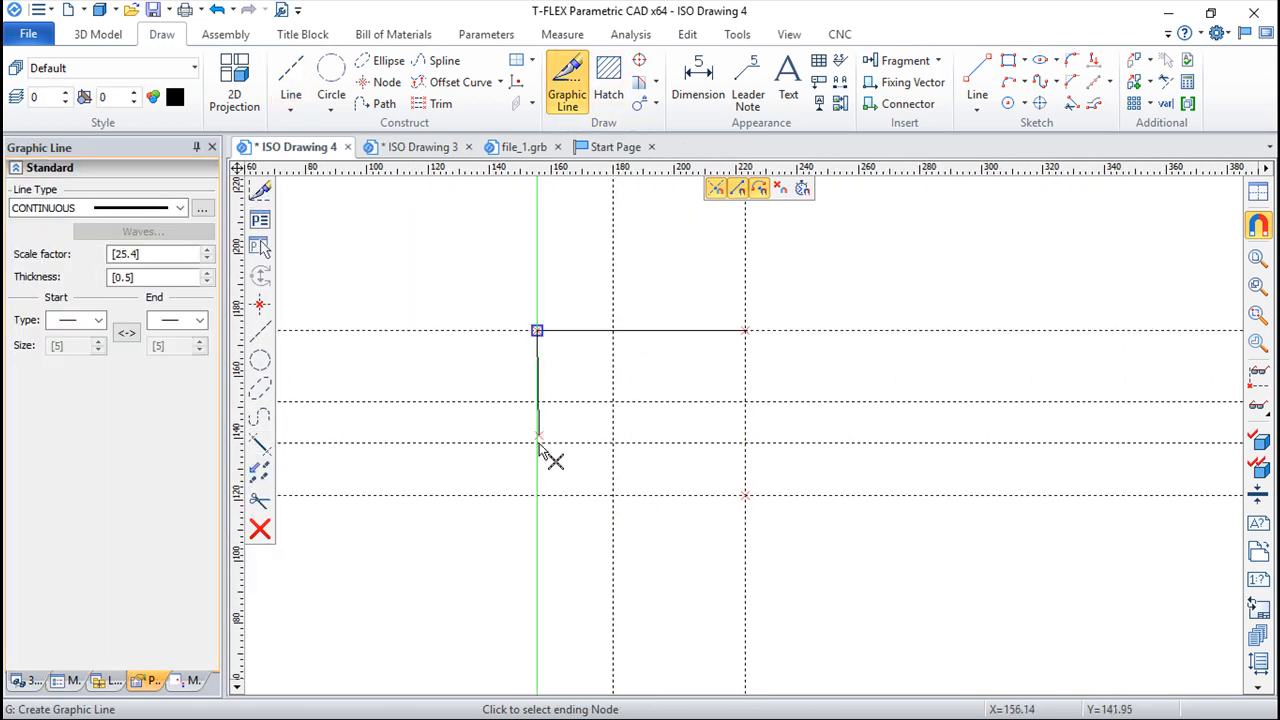
pyautogui.click(537, 495)
pyautogui.click(745, 495)
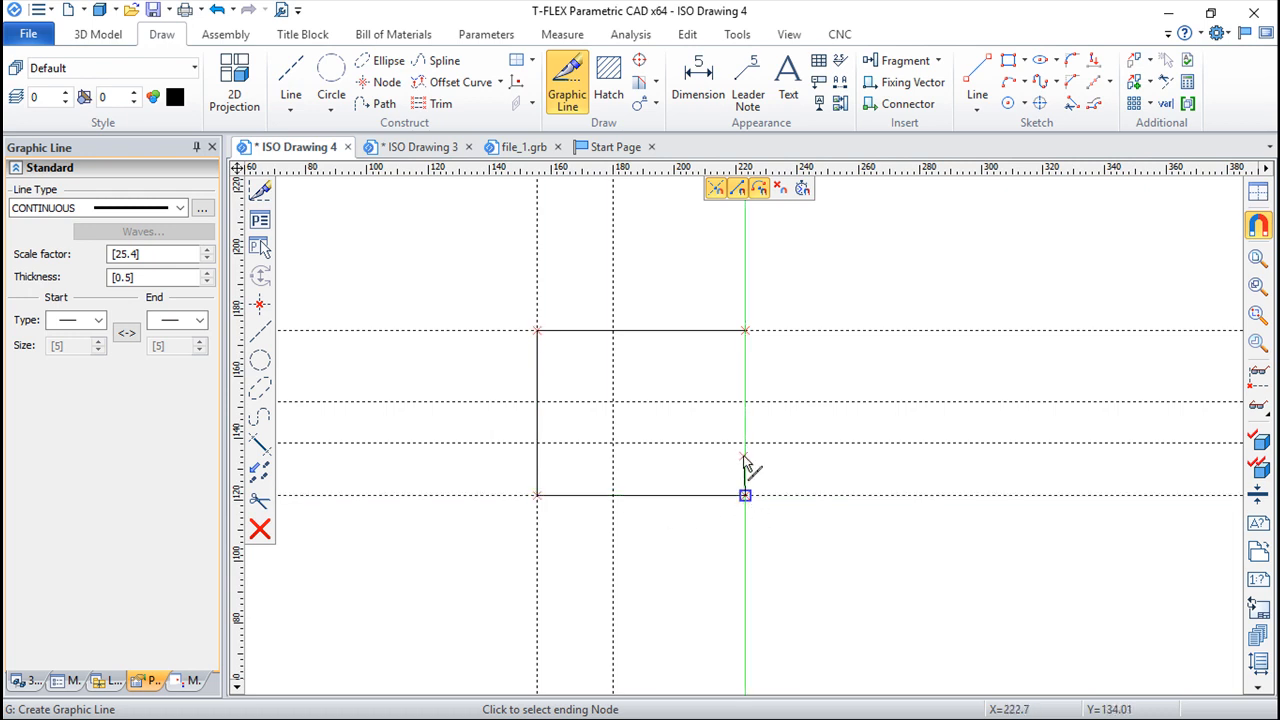
pyautogui.click(745, 443)
pyautogui.click(613, 443)
pyautogui.click(613, 402)
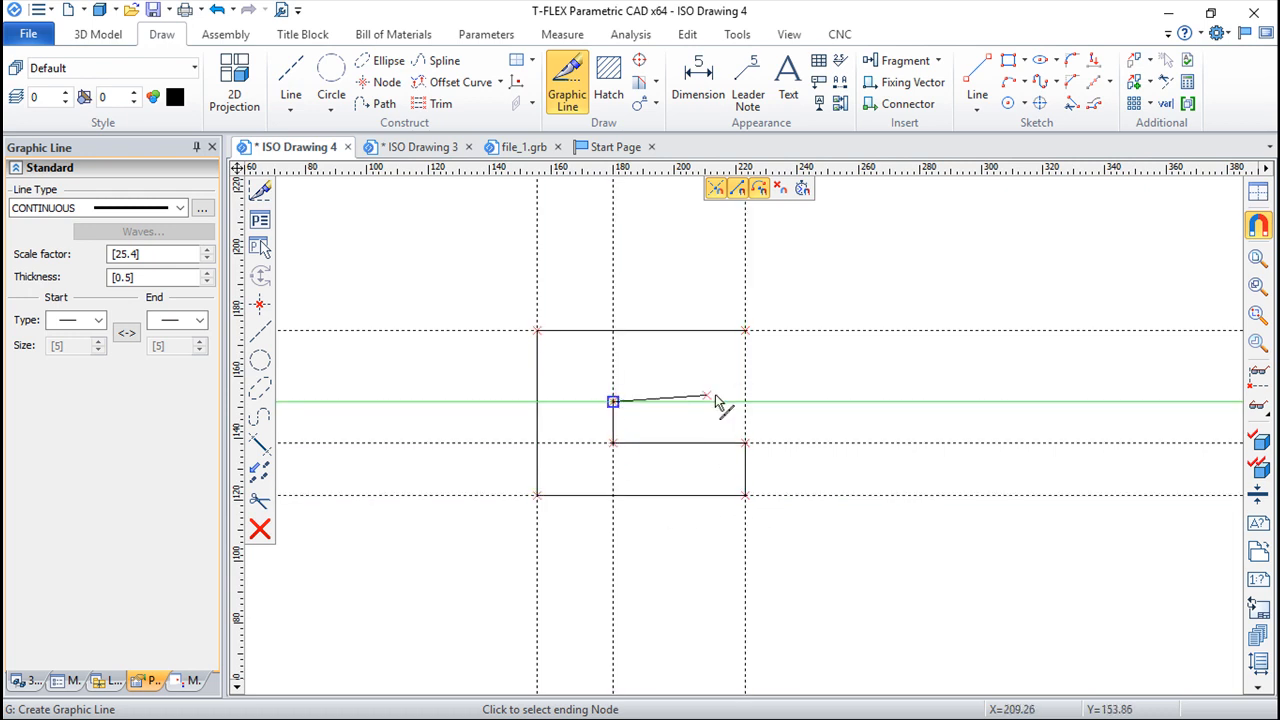
pyautogui.click(745, 402)
pyautogui.click(745, 330)
pyautogui.rightClick(763, 263)
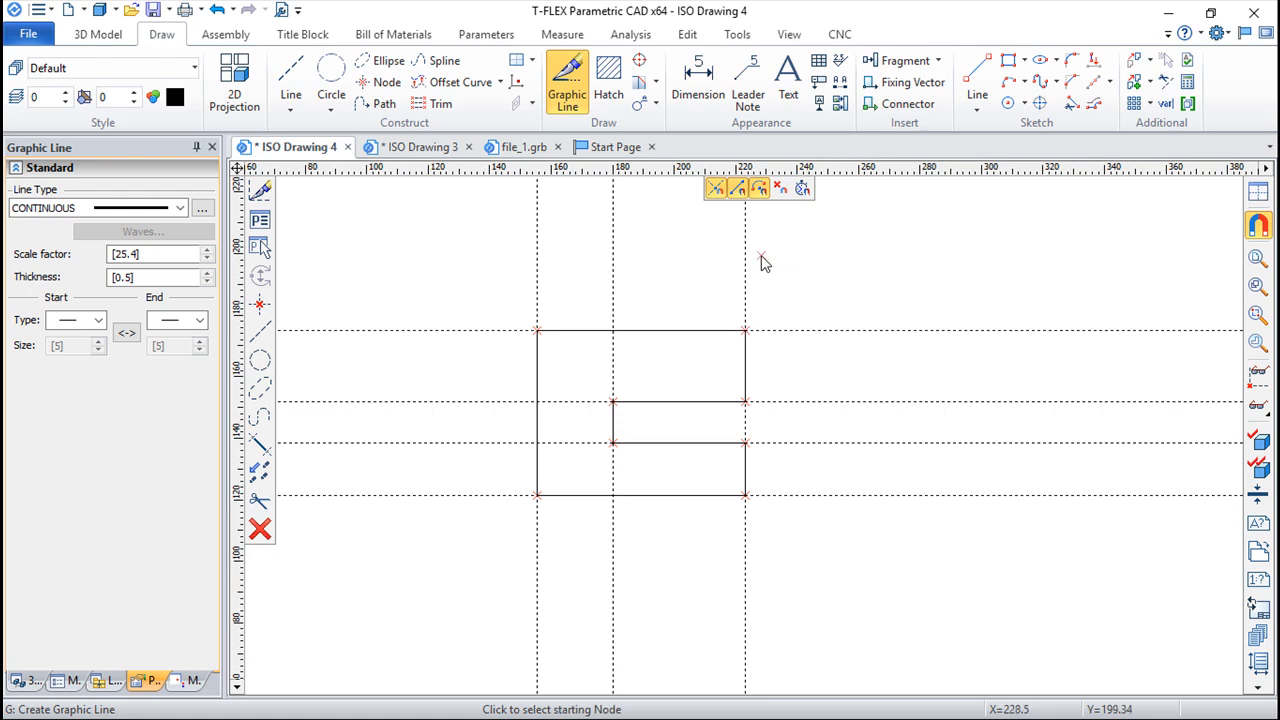
pyautogui.rightClick(376, 266)
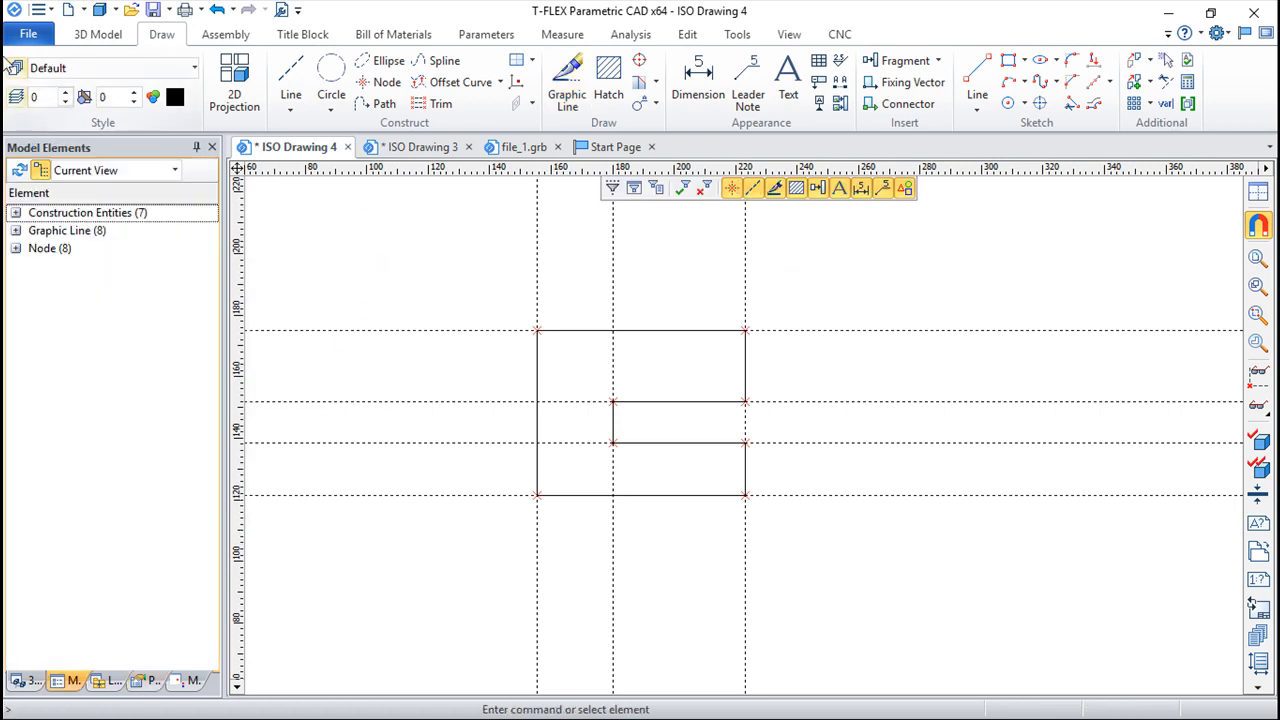
# - Save the C-shaped drawing on the desktop as file_2
pyautogui.click(23, 37)
pyautogui.click(62, 212)
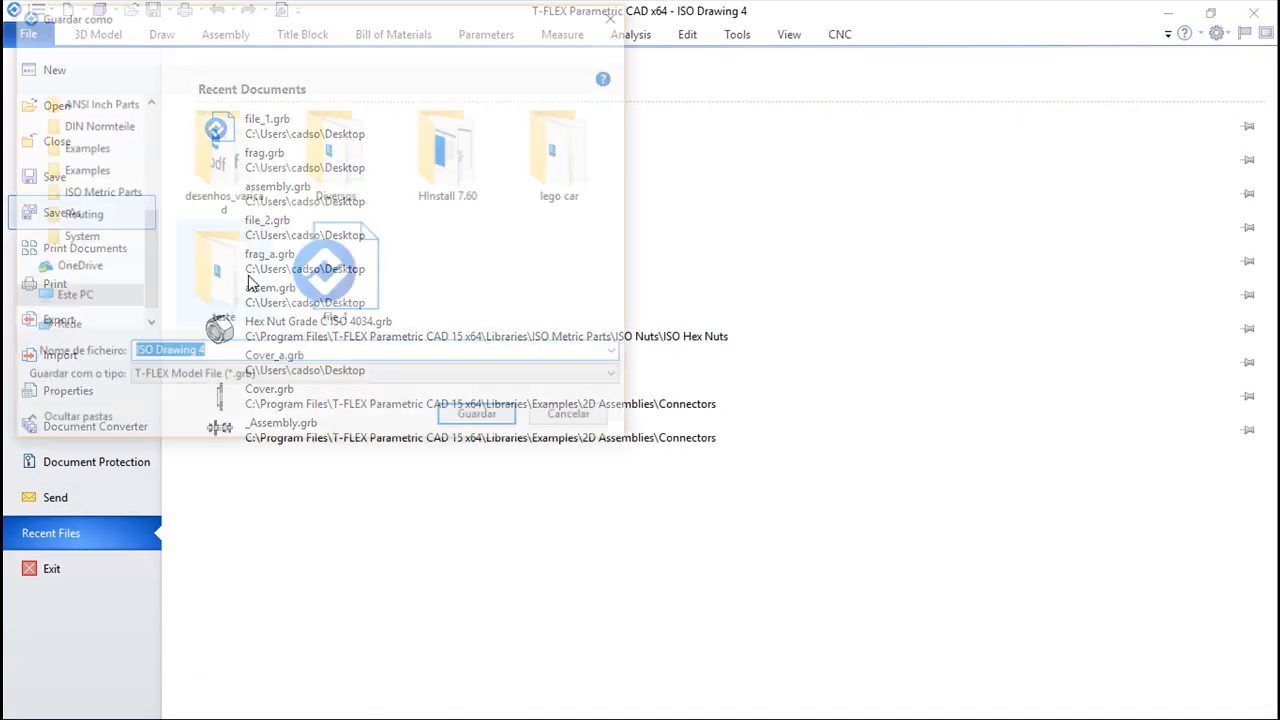
pyautogui.write('file')
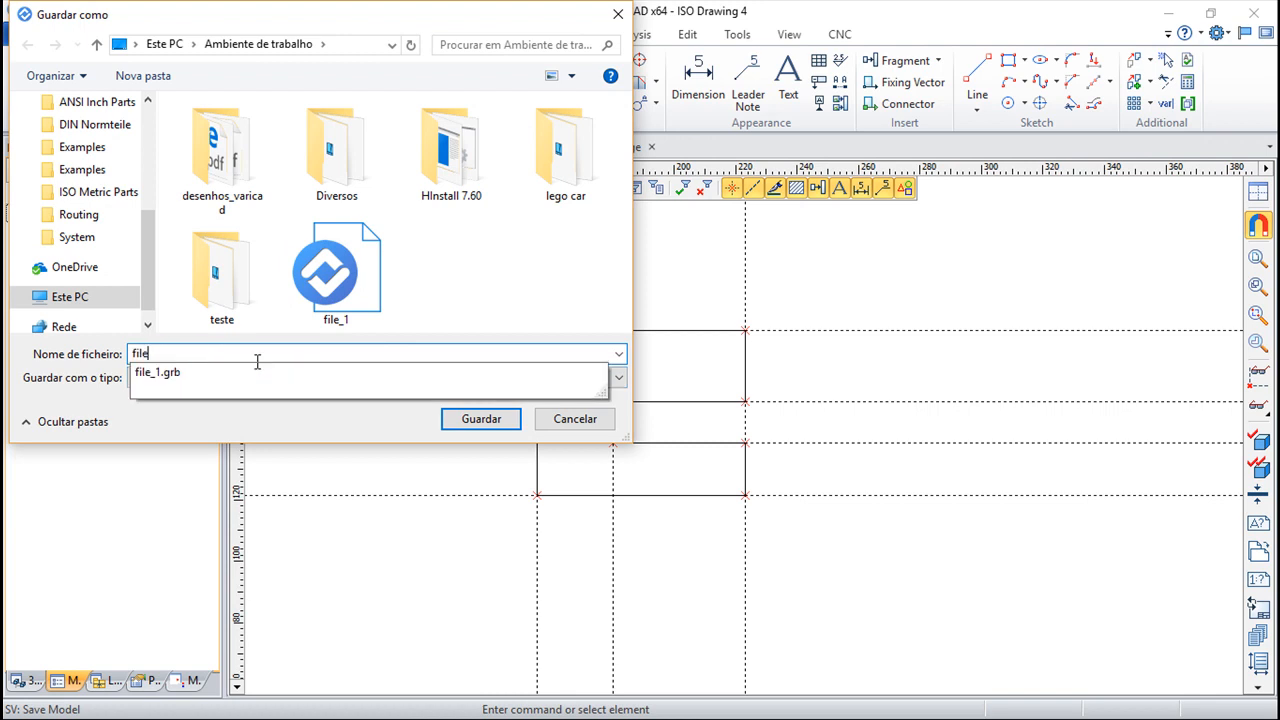
pyautogui.write('_2')
pyautogui.press('Return')
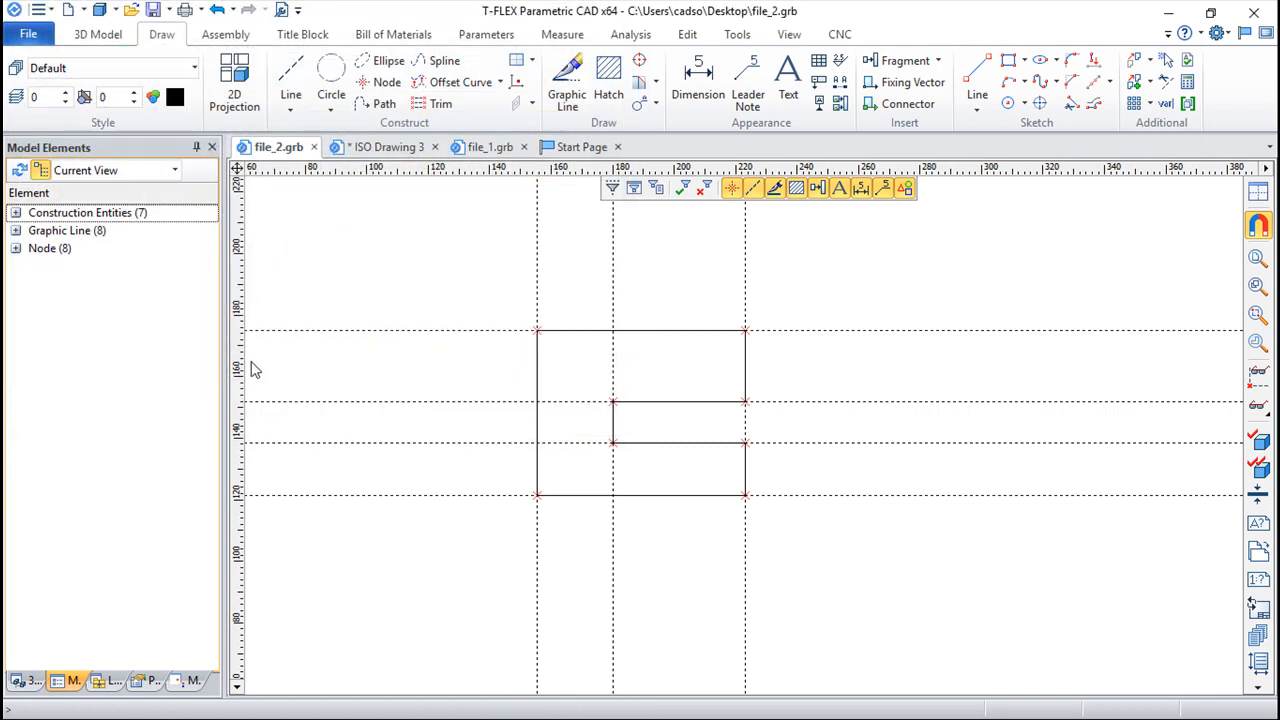
# - Insert file_2 as a fragment into ISO Drawing 3, placing its insertion point on the crossing node
pyautogui.click(400, 147)
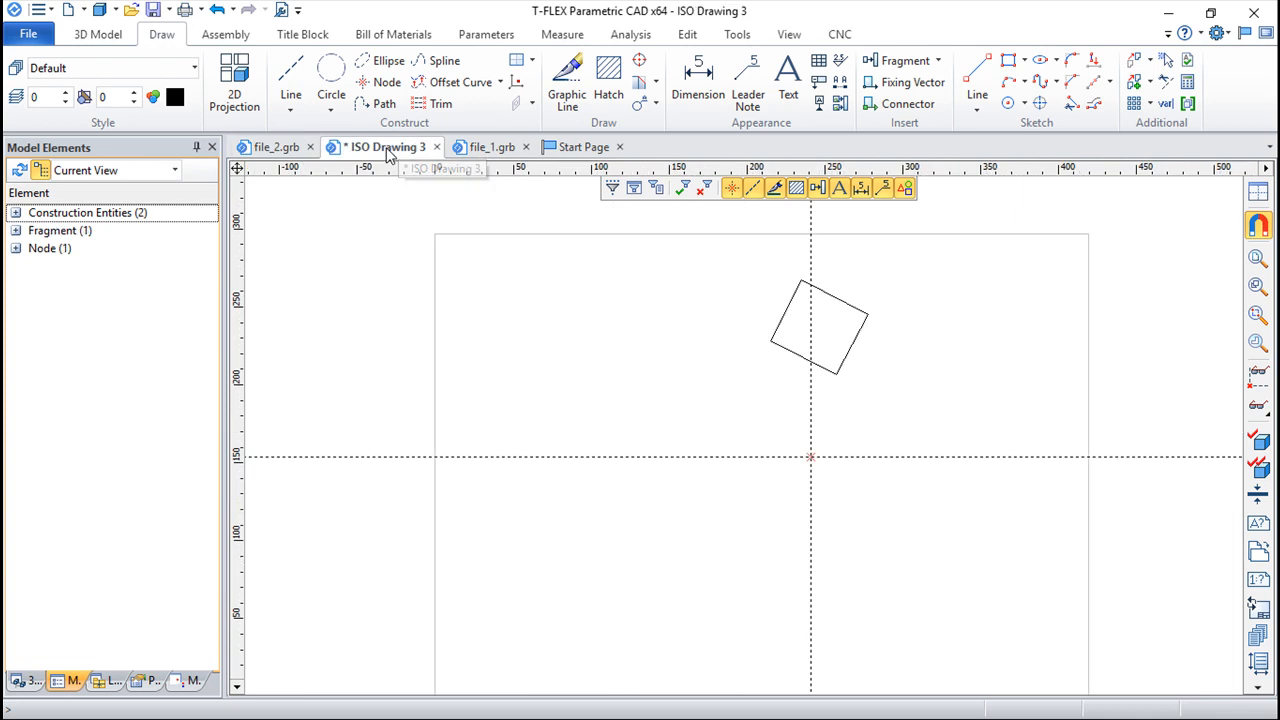
pyautogui.click(867, 62)
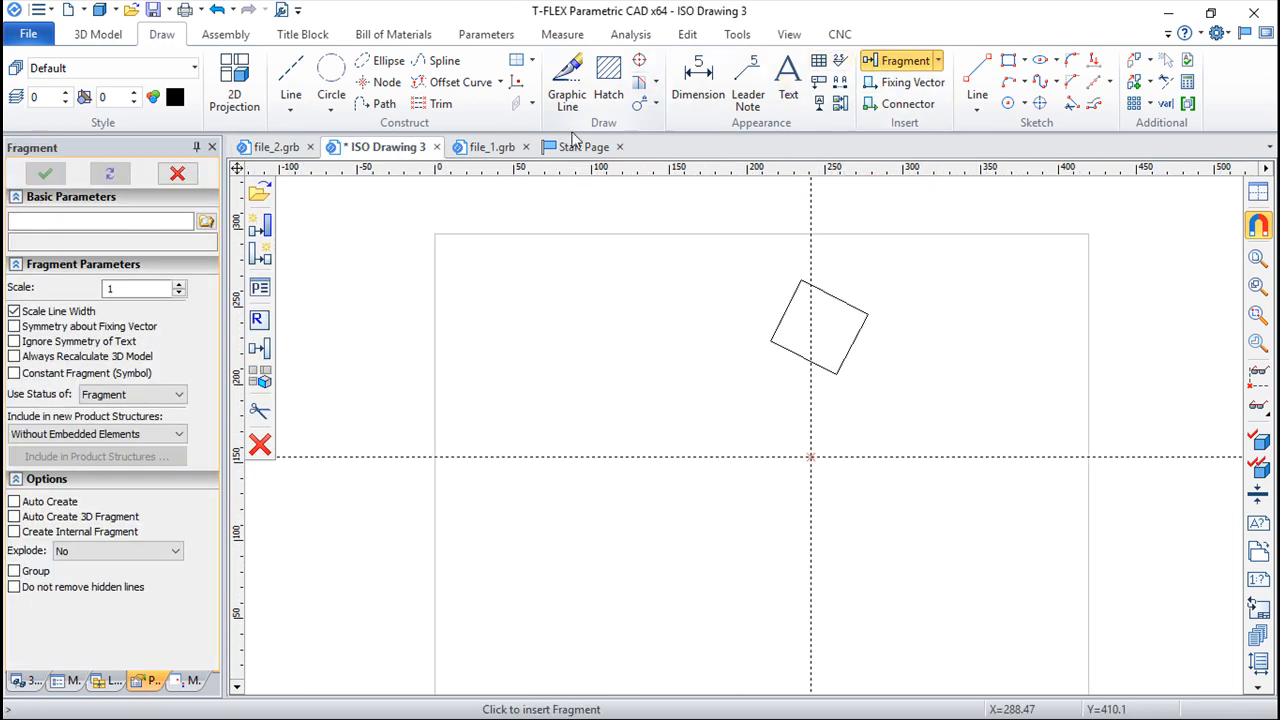
pyautogui.click(259, 193)
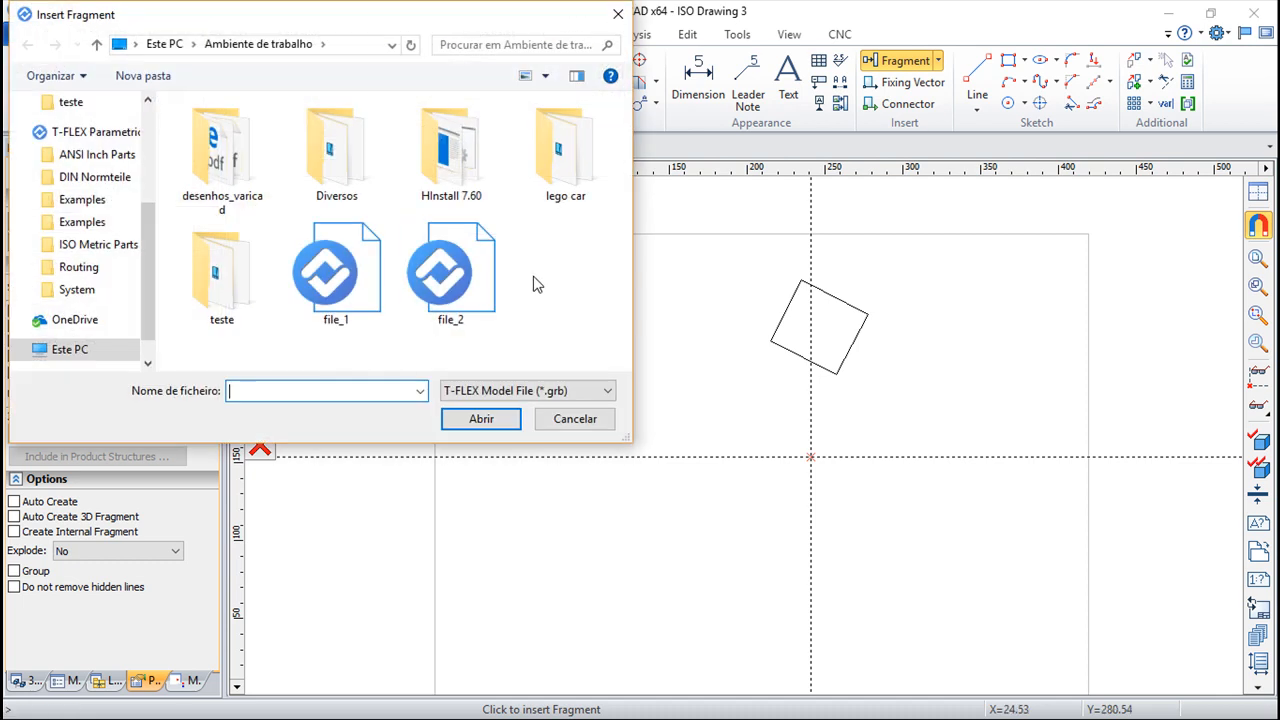
pyautogui.click(436, 275)
pyautogui.click(485, 418)
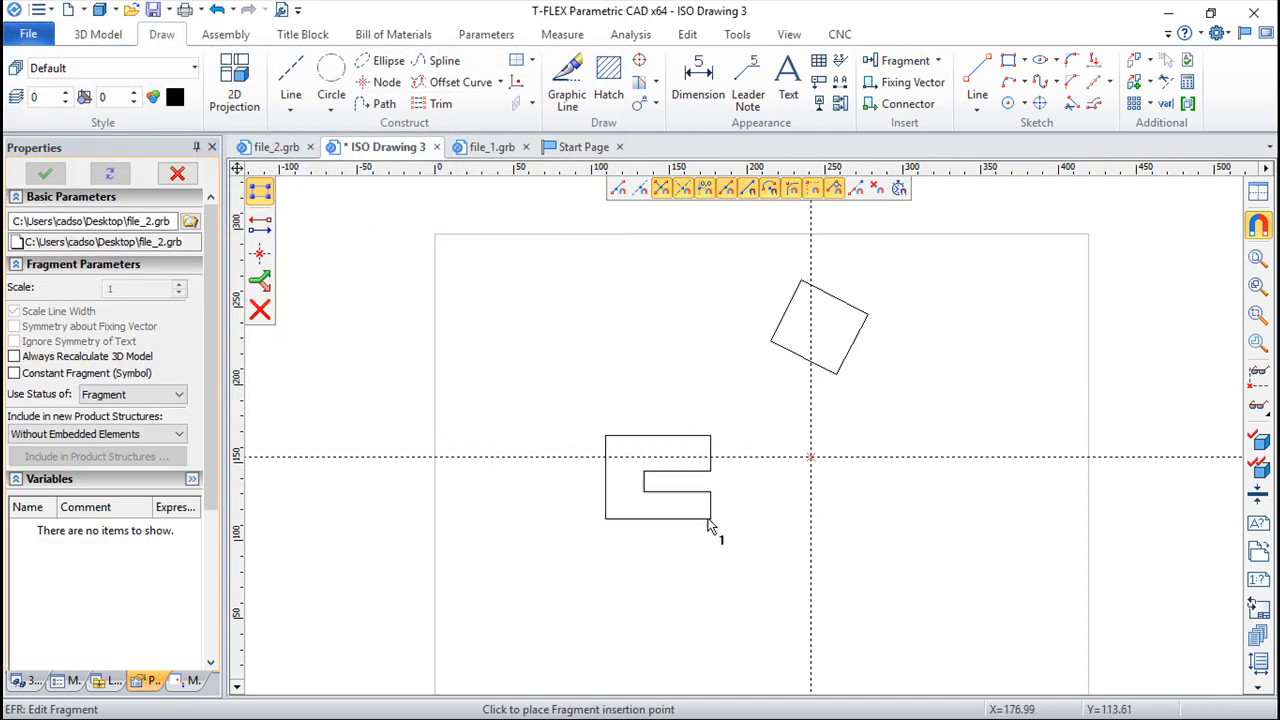
pyautogui.click(811, 458)
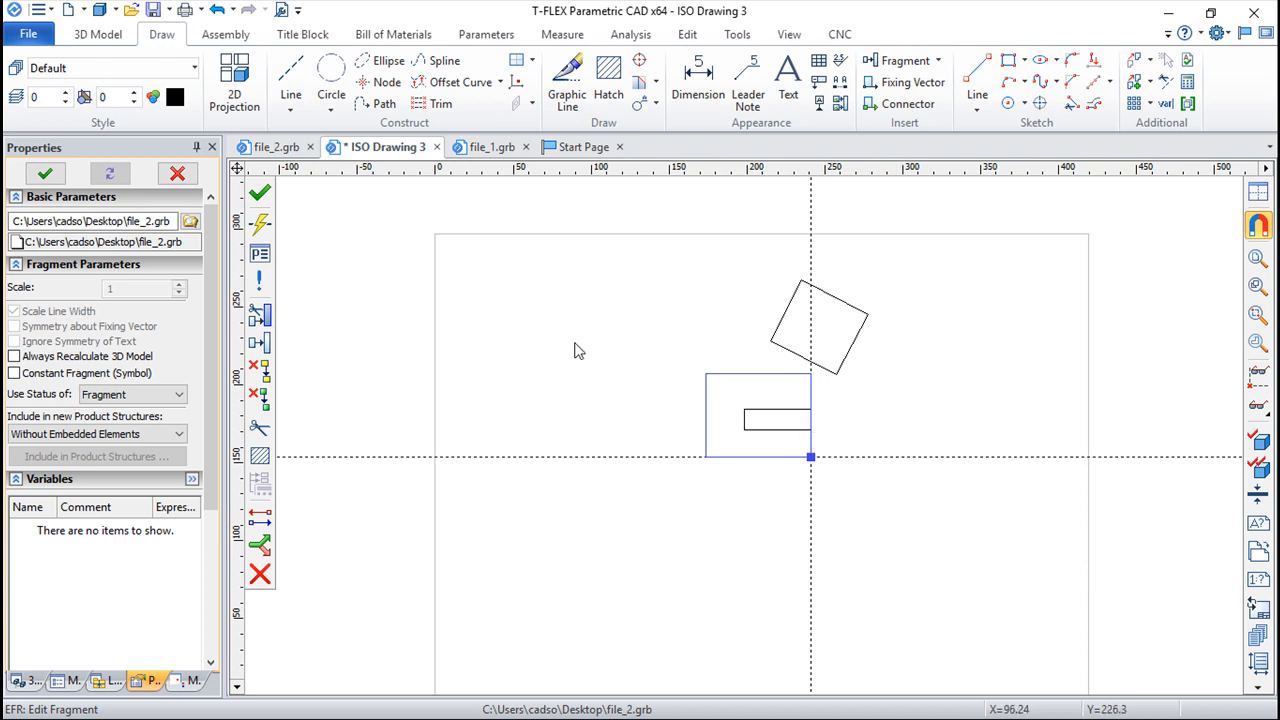
# - Reposition the C-shaped fragment by its insertion point to the empty area near the sheet's upper-left corner and finish the edit
pyautogui.click(814, 462)
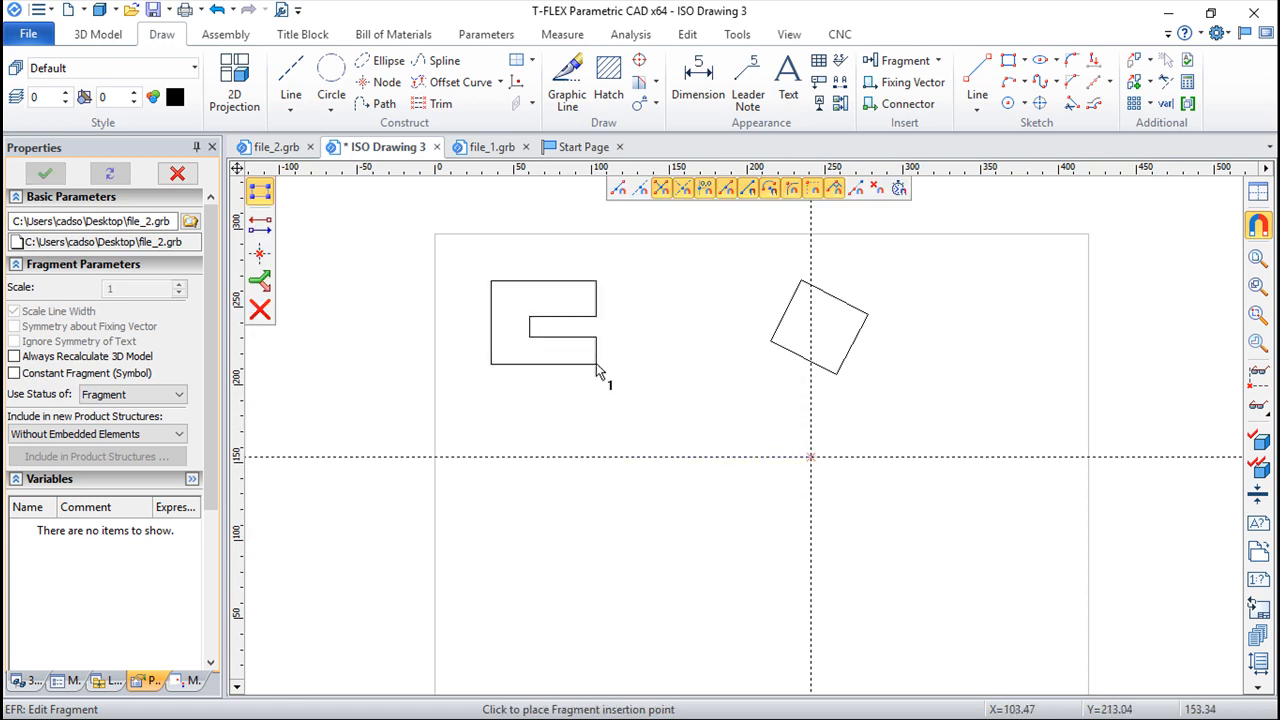
pyautogui.click(593, 357)
pyautogui.rightClick(630, 420)
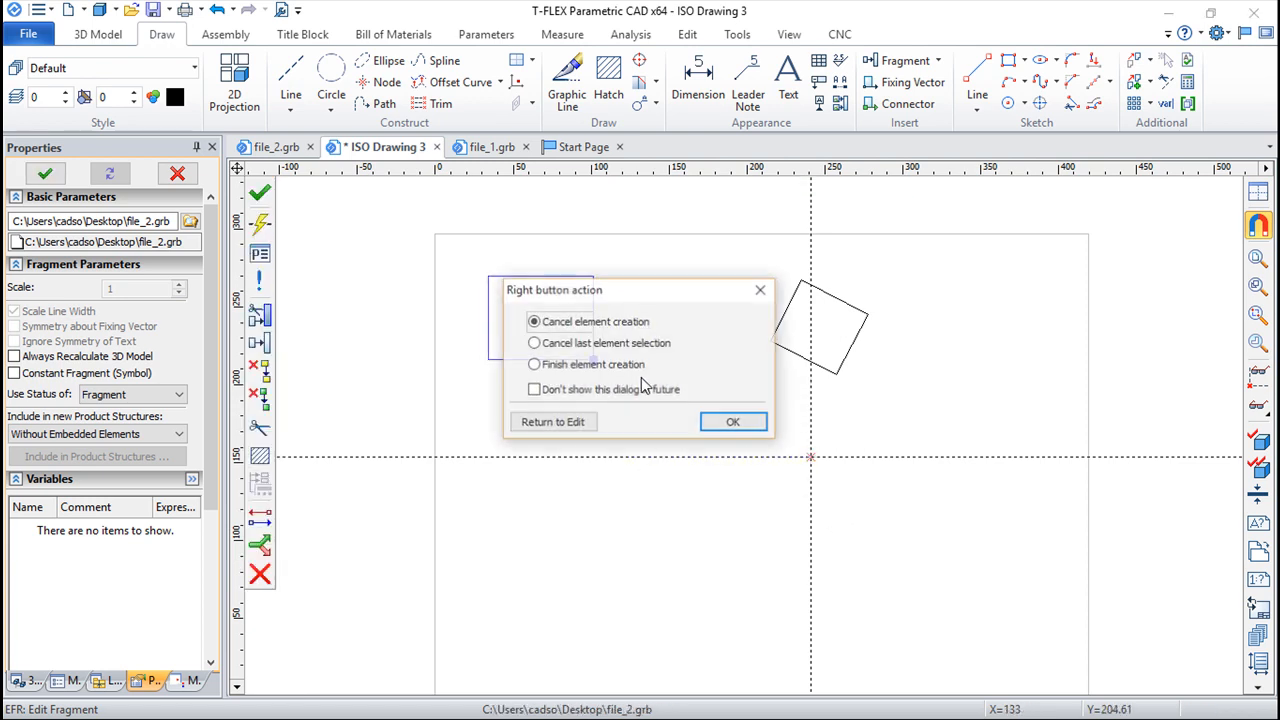
pyautogui.click(548, 422)
pyautogui.click(572, 382)
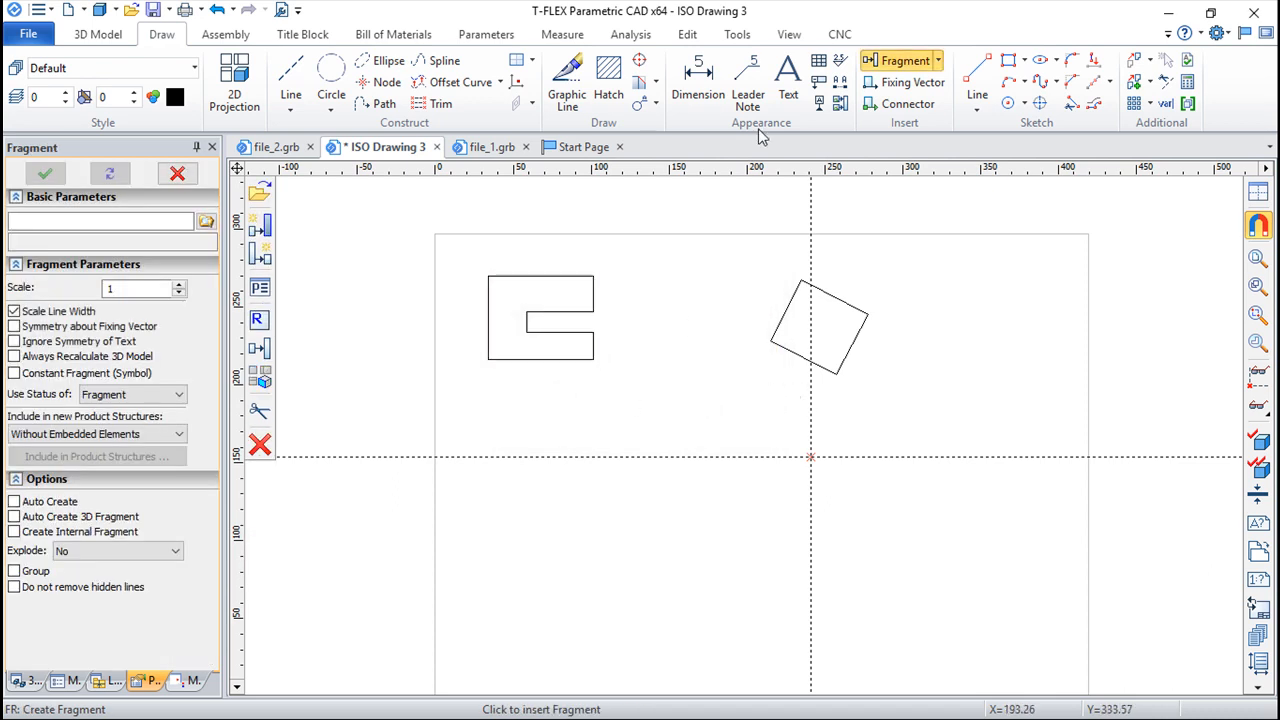
# - Compare the C-shaped source drawing file_2 and the fixing vector in file_1 with the fragments inserted in ISO Drawing 3
pyautogui.click(279, 148)
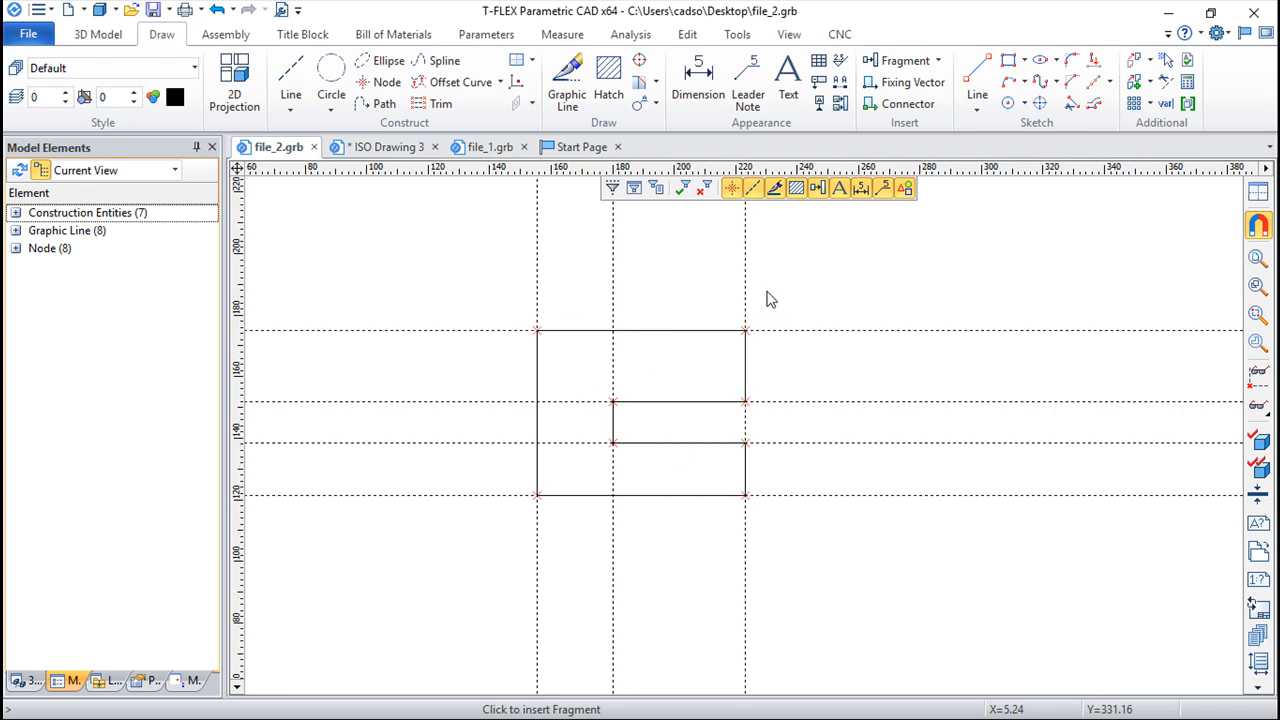
pyautogui.click(478, 152)
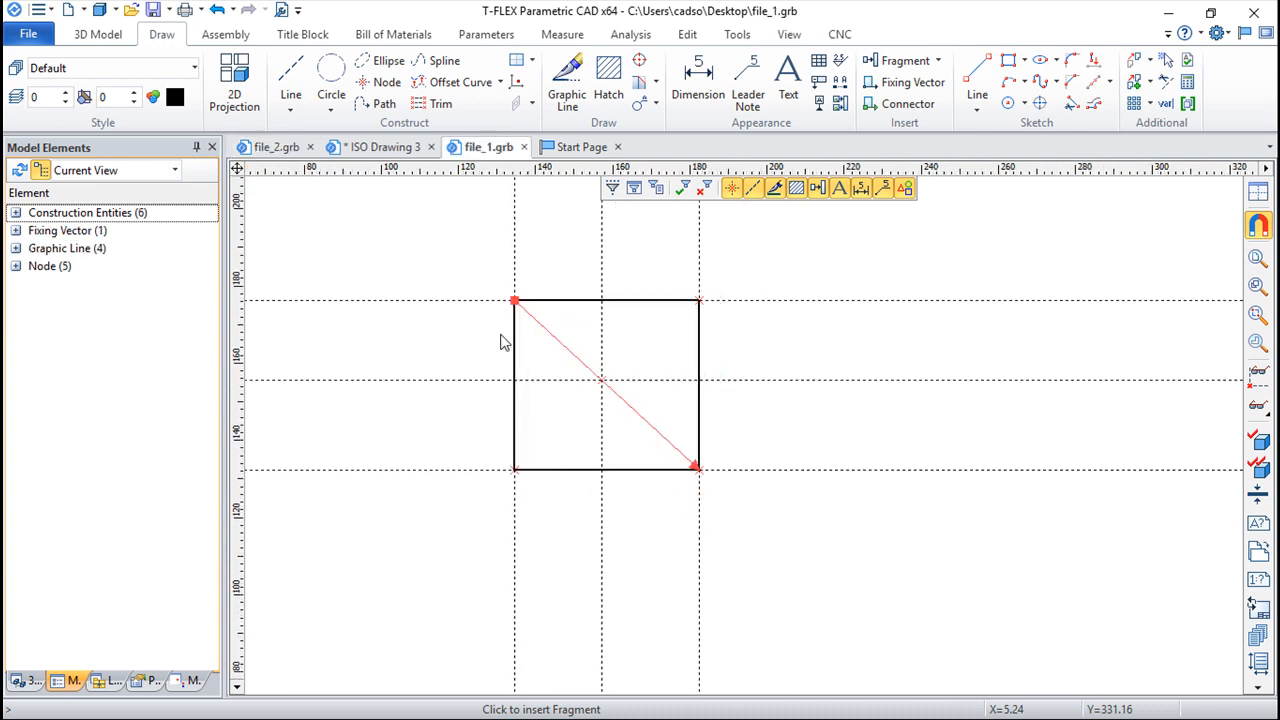
pyautogui.click(378, 148)
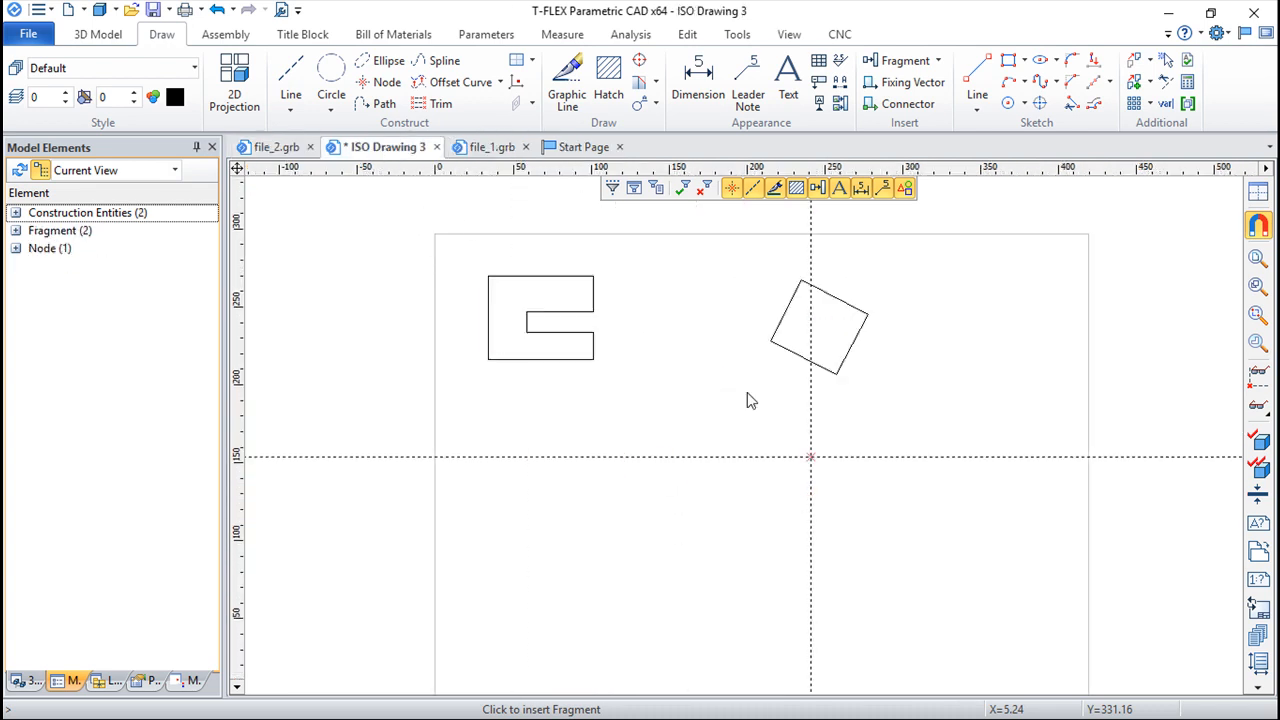
pyautogui.click(286, 148)
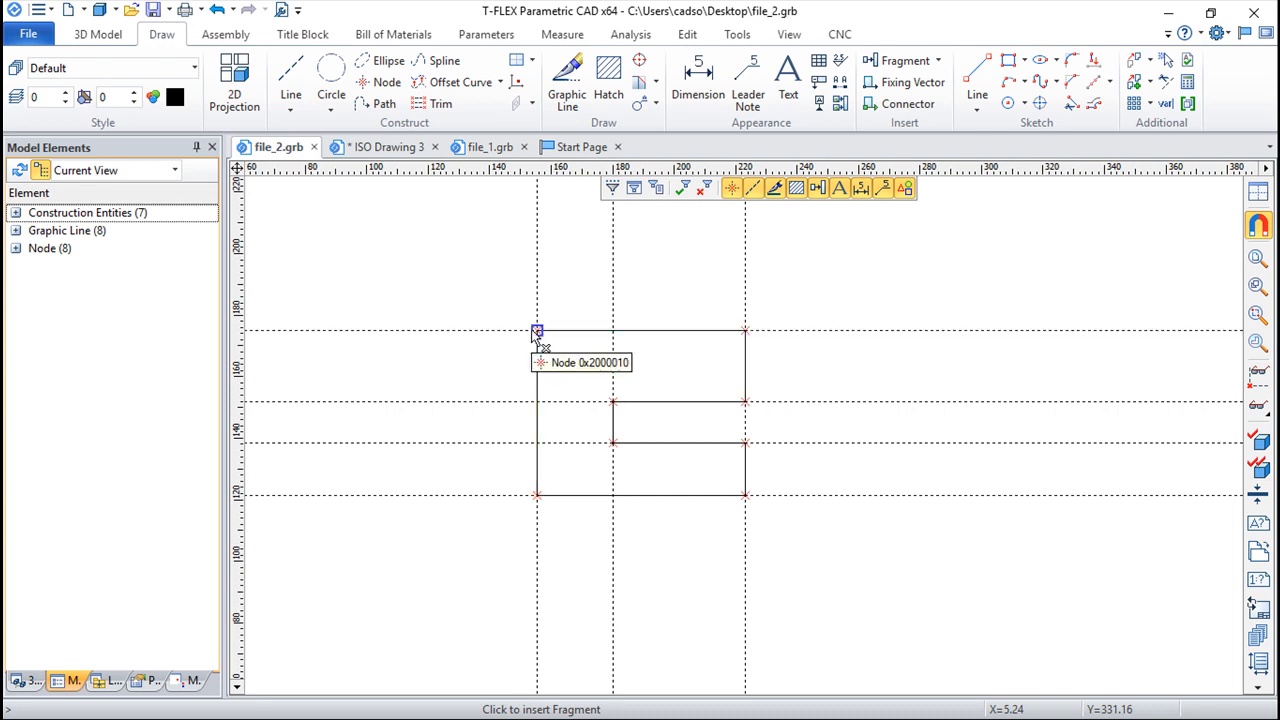
pyautogui.click(390, 147)
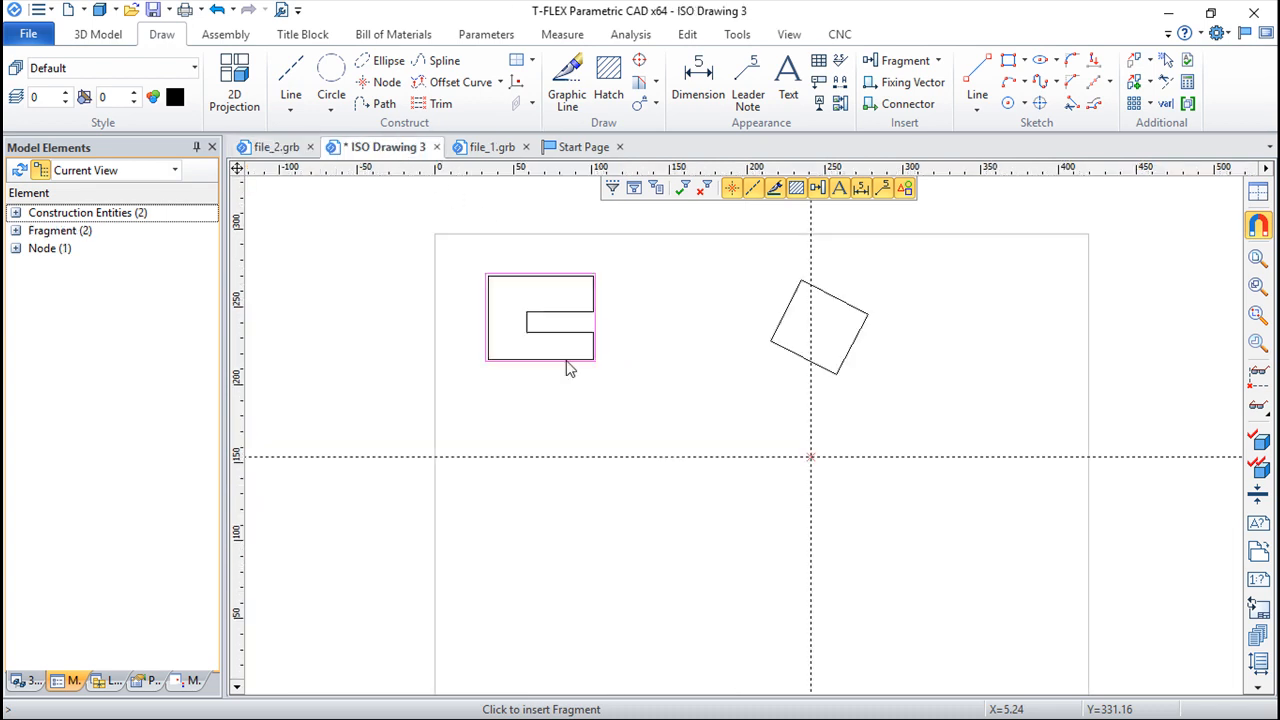
pyautogui.scroll(-1, 598, 395)
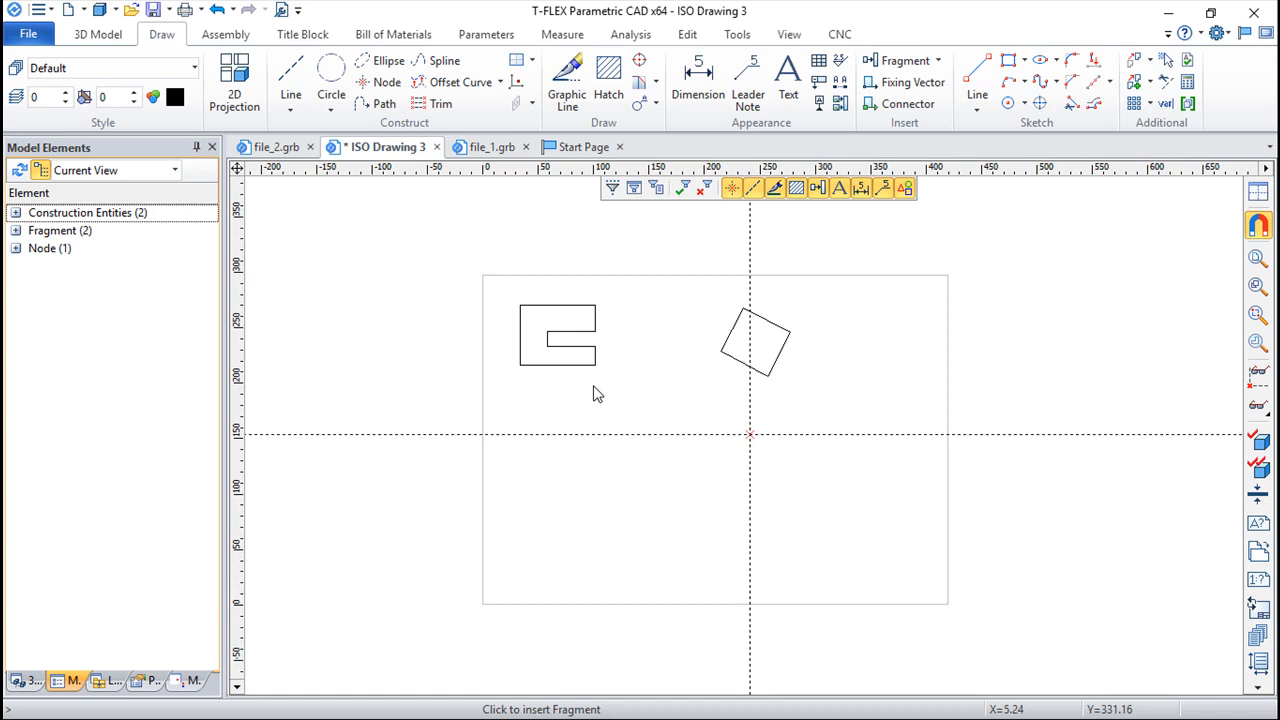
# - Close file_2, ISO Drawing 3 without saving it, and file_1, and create a new ISO drawing
pyautogui.click(310, 147)
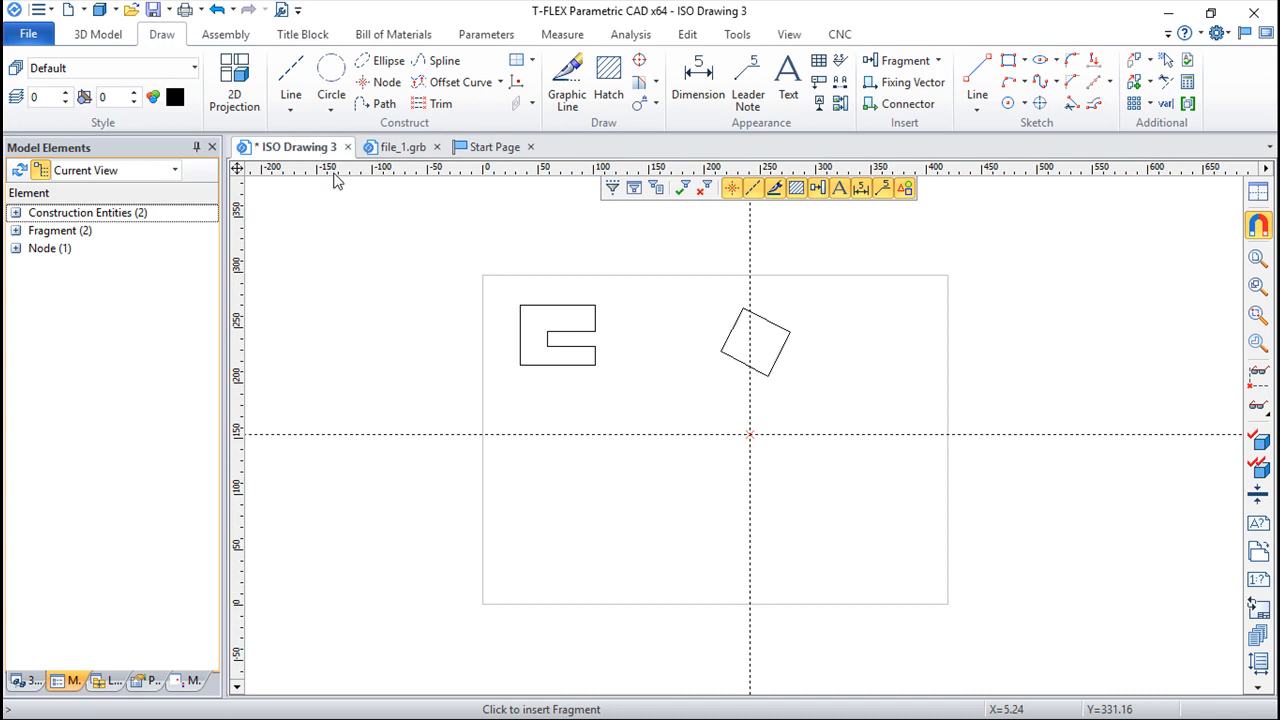
pyautogui.click(348, 147)
pyautogui.click(643, 408)
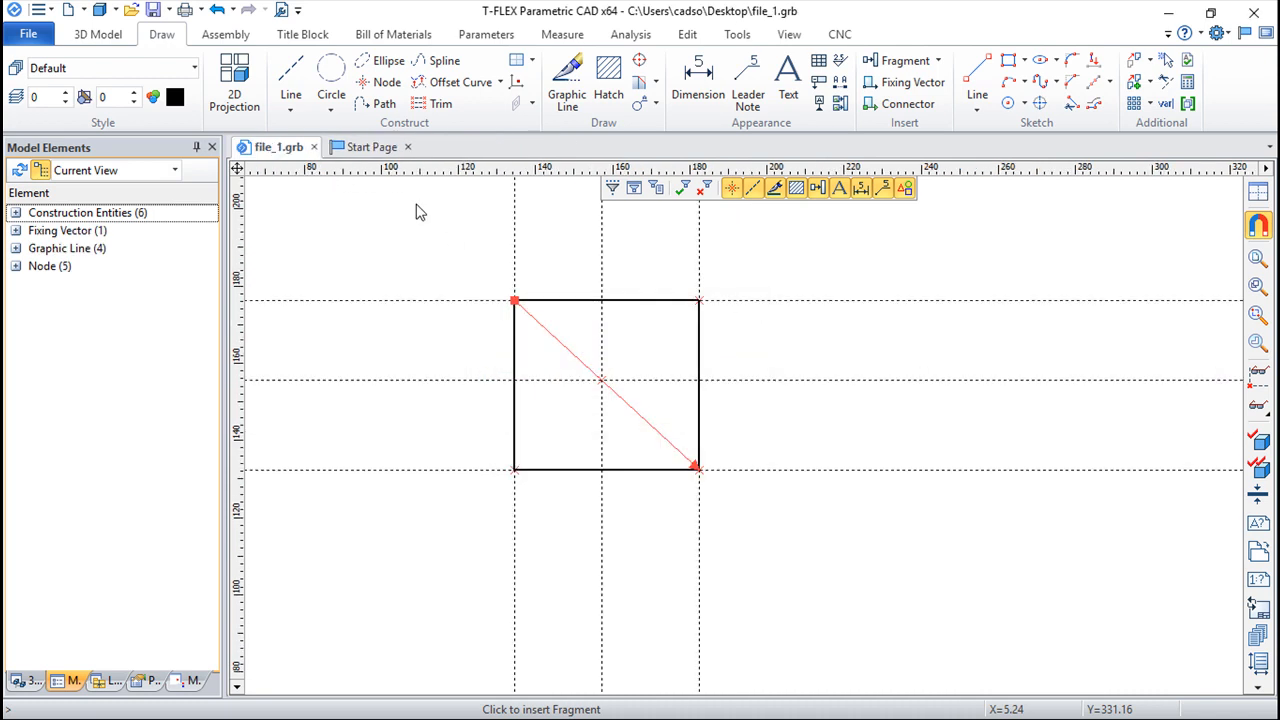
pyautogui.click(313, 147)
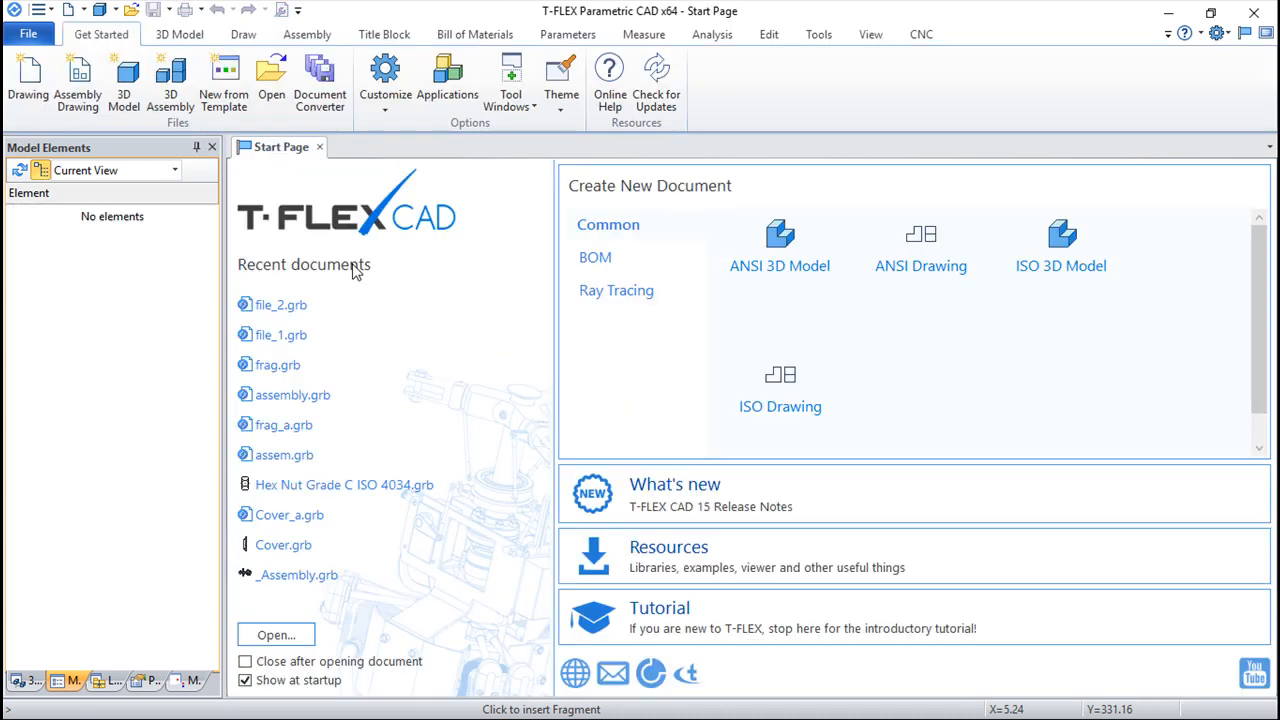
pyautogui.click(741, 399)
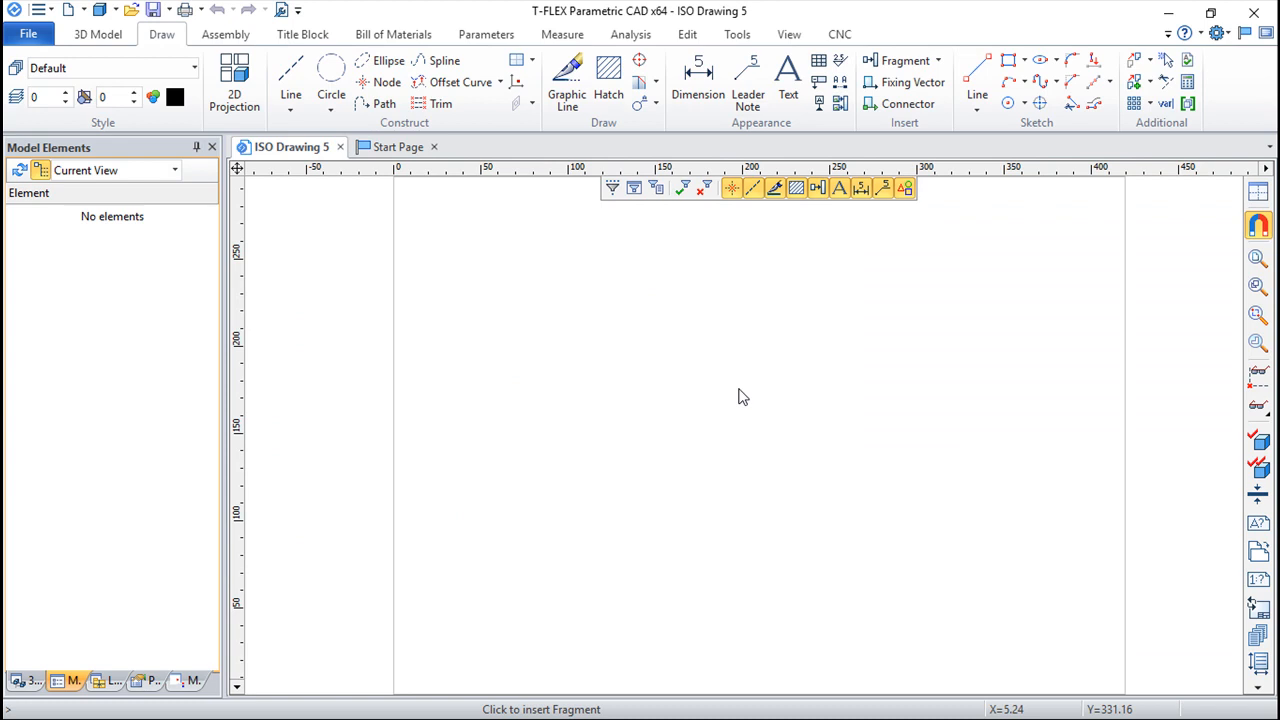
# - Construct one horizontal and one vertical construction line crossing at a node near the middle of the new sheet
pyautogui.click(290, 95)
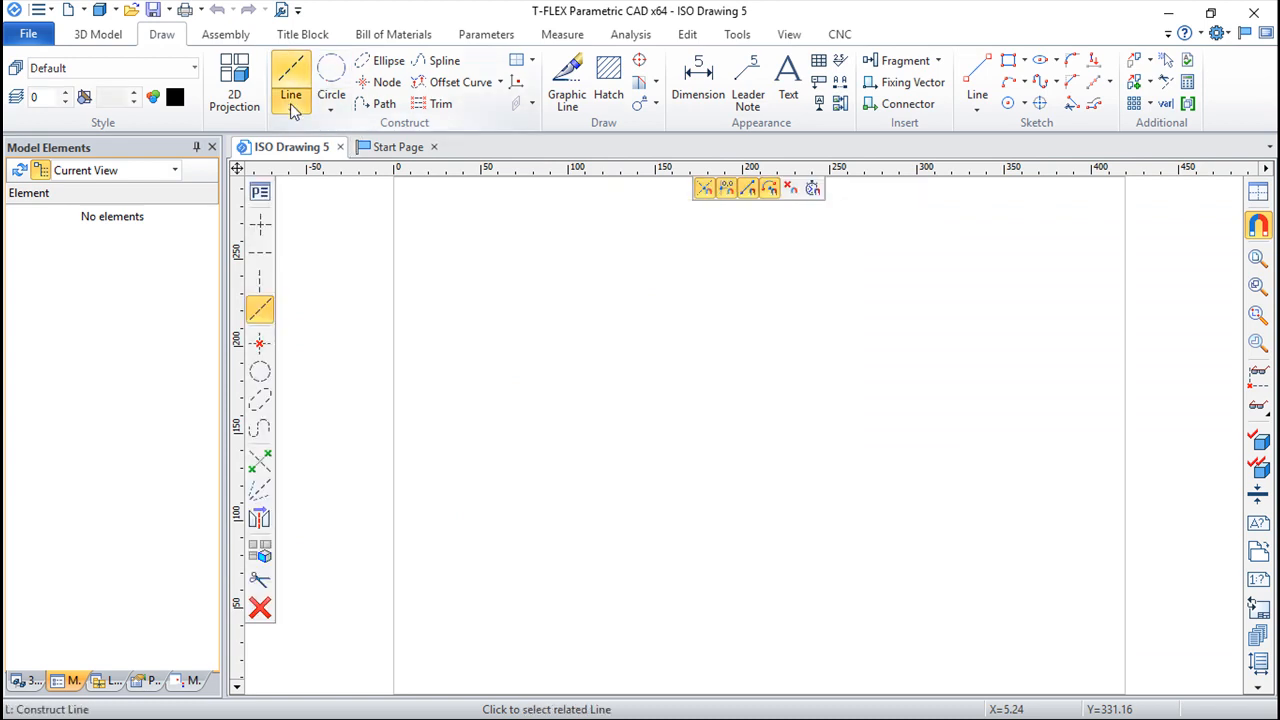
pyautogui.click(262, 226)
pyautogui.click(695, 437)
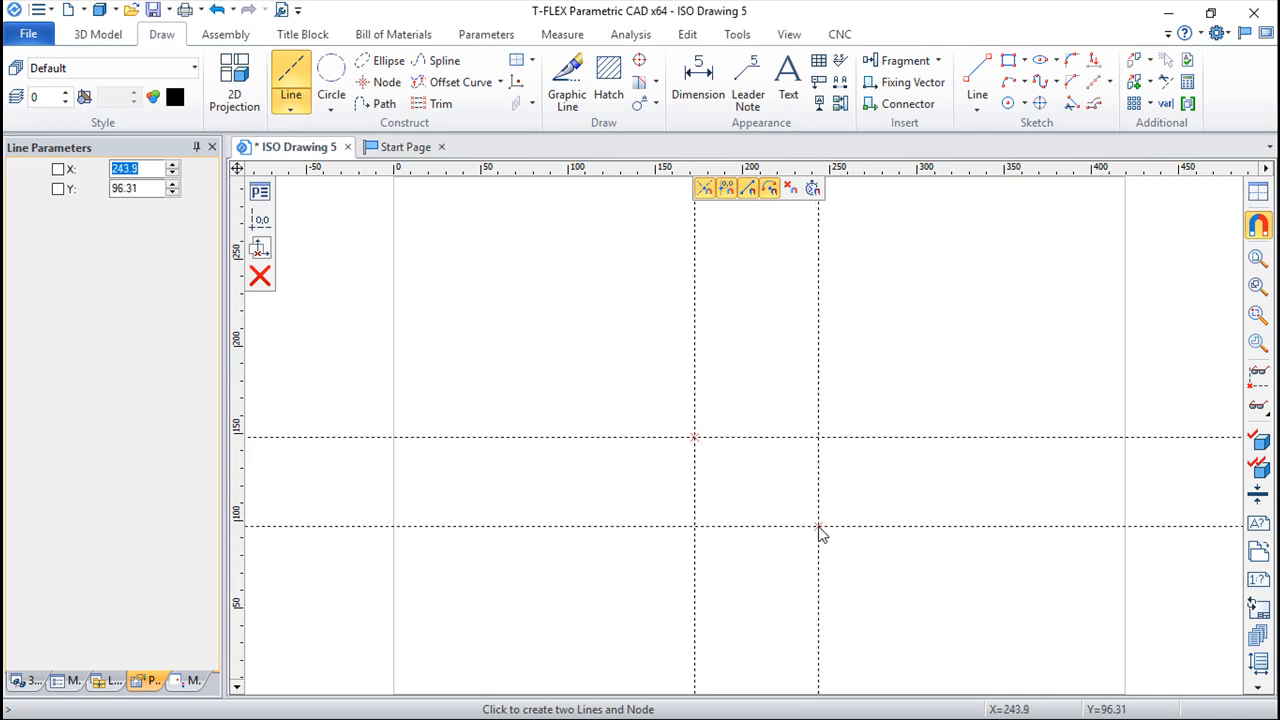
pyautogui.rightClick(816, 524)
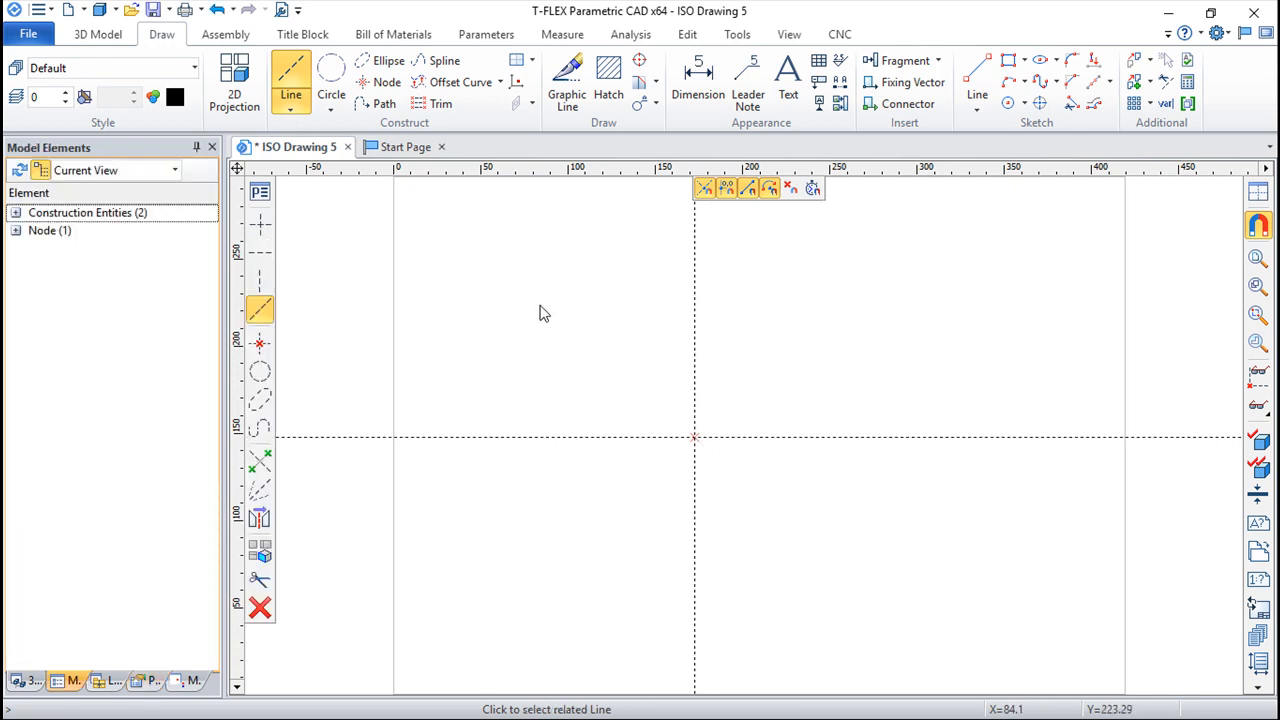
# - Add a numeric variable A with the expression 50 to the drawing
pyautogui.press('v')
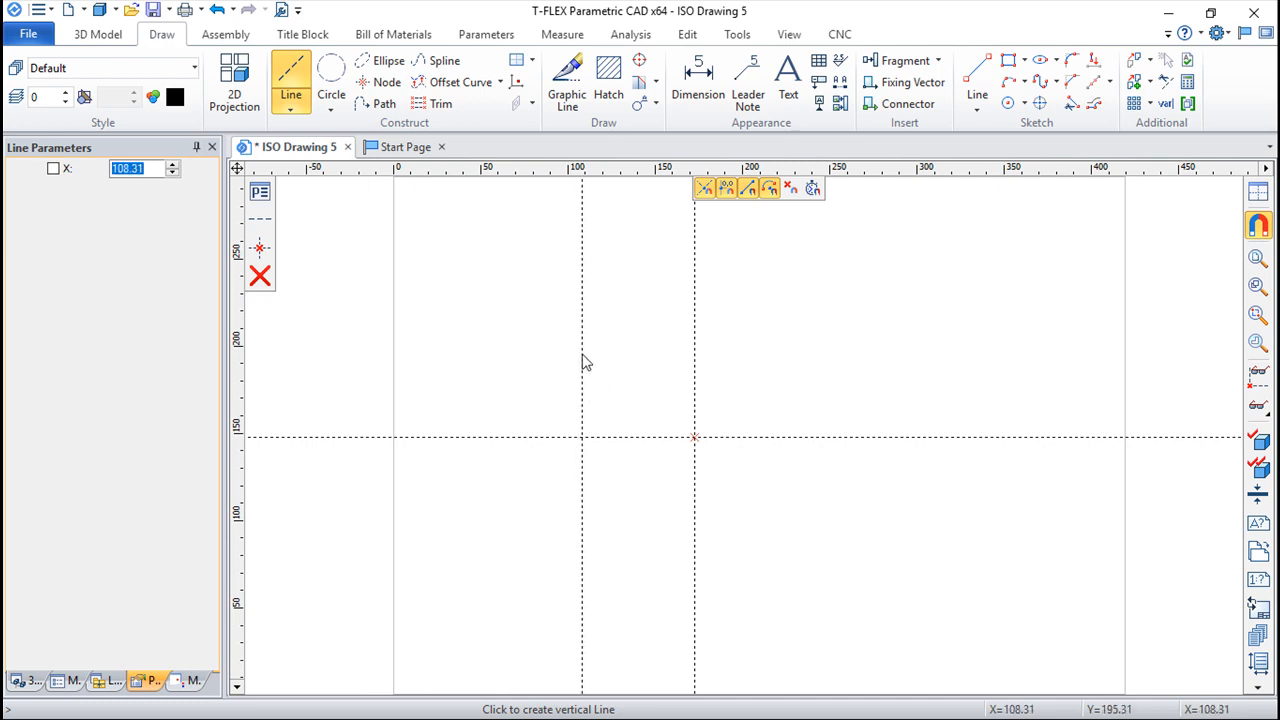
pyautogui.rightClick(585, 362)
pyautogui.press('v')
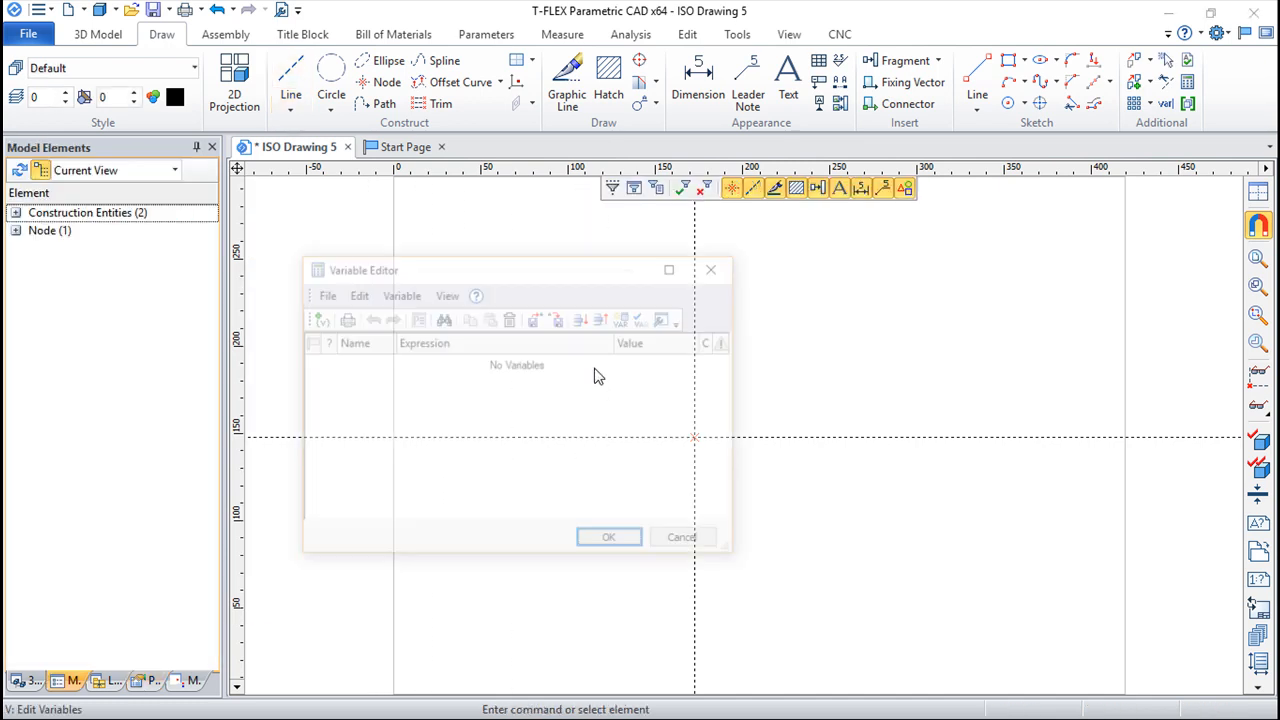
pyautogui.click(316, 318)
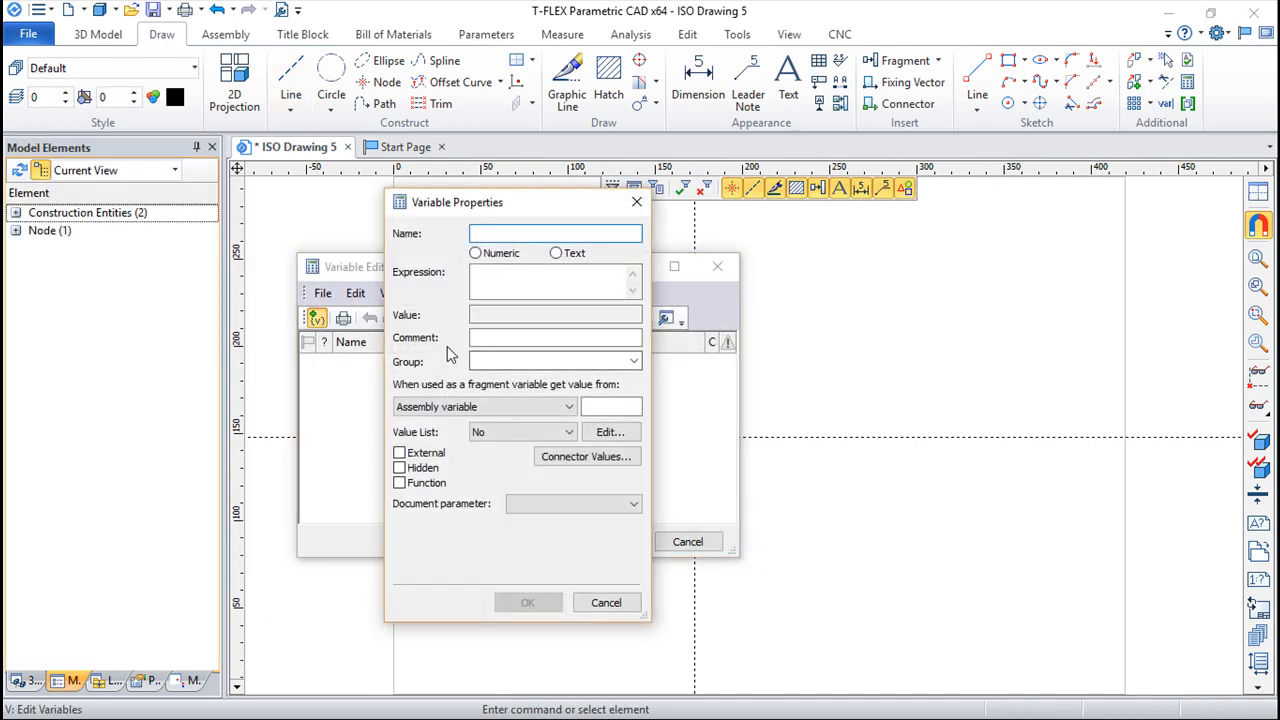
pyautogui.write('A')
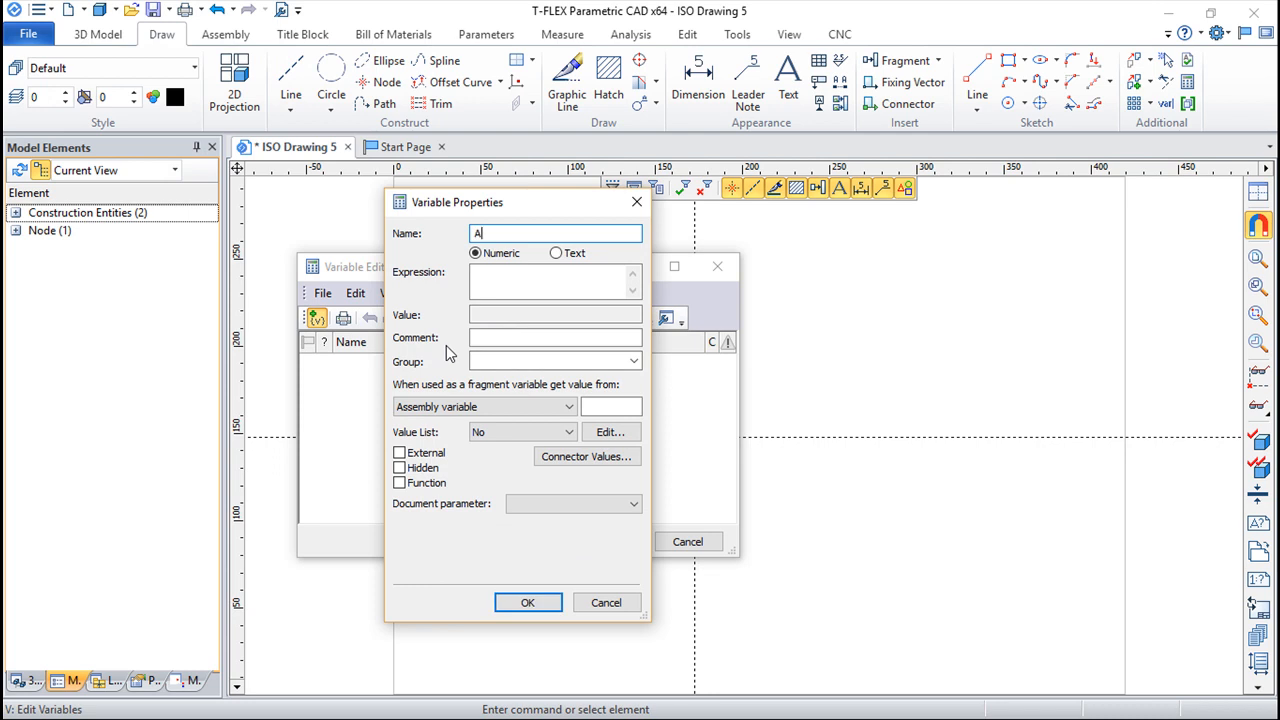
pyautogui.click(482, 277)
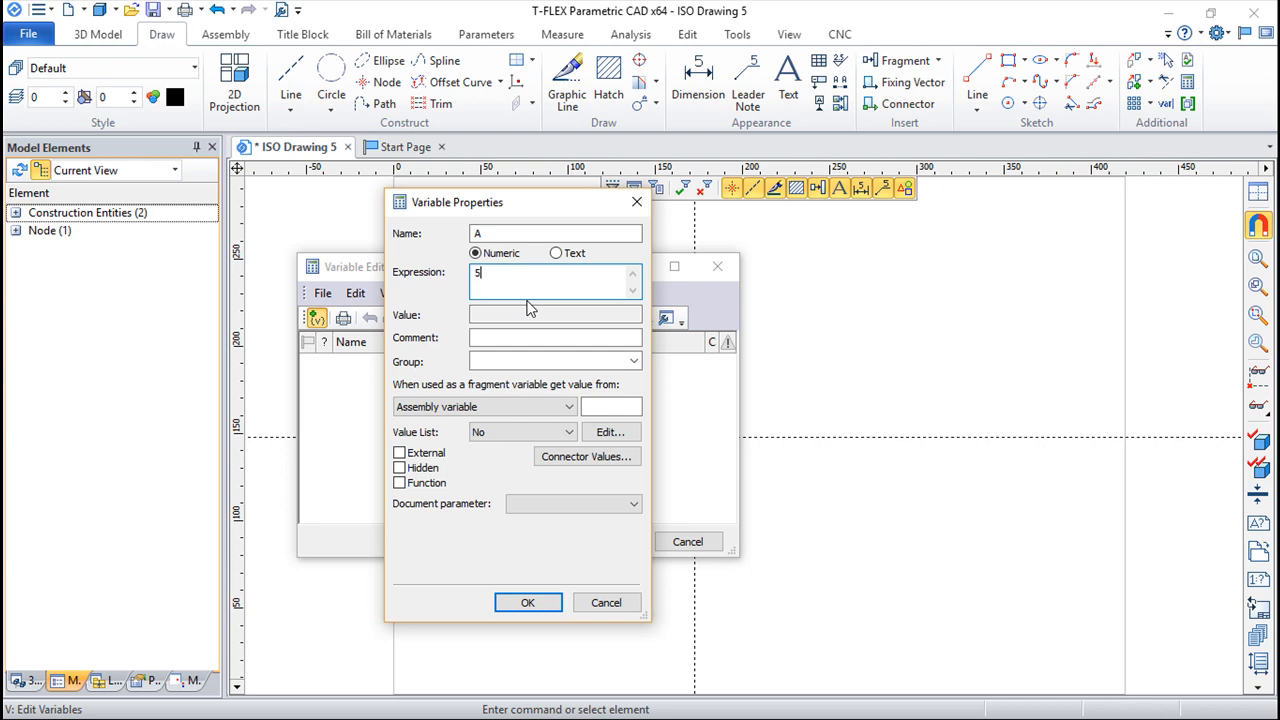
pyautogui.click(528, 602)
pyautogui.click(611, 543)
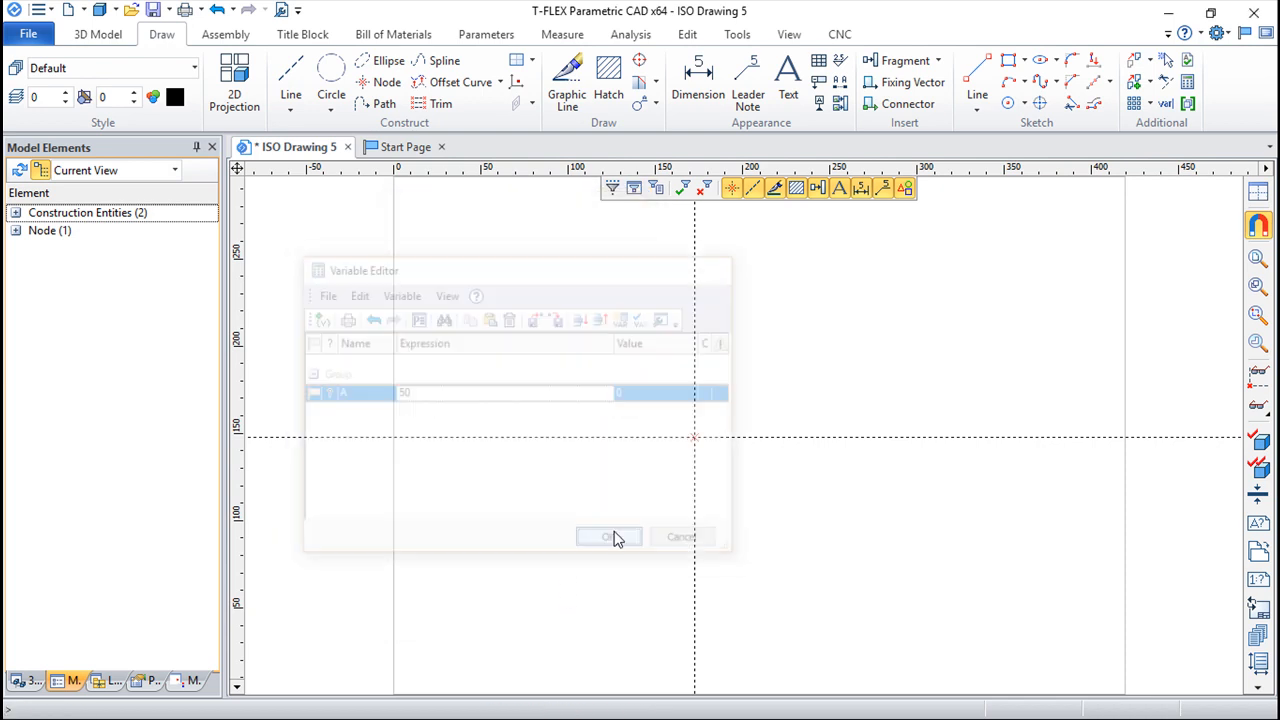
# - Save the drawing on the desktop as assembly
pyautogui.click(28, 34)
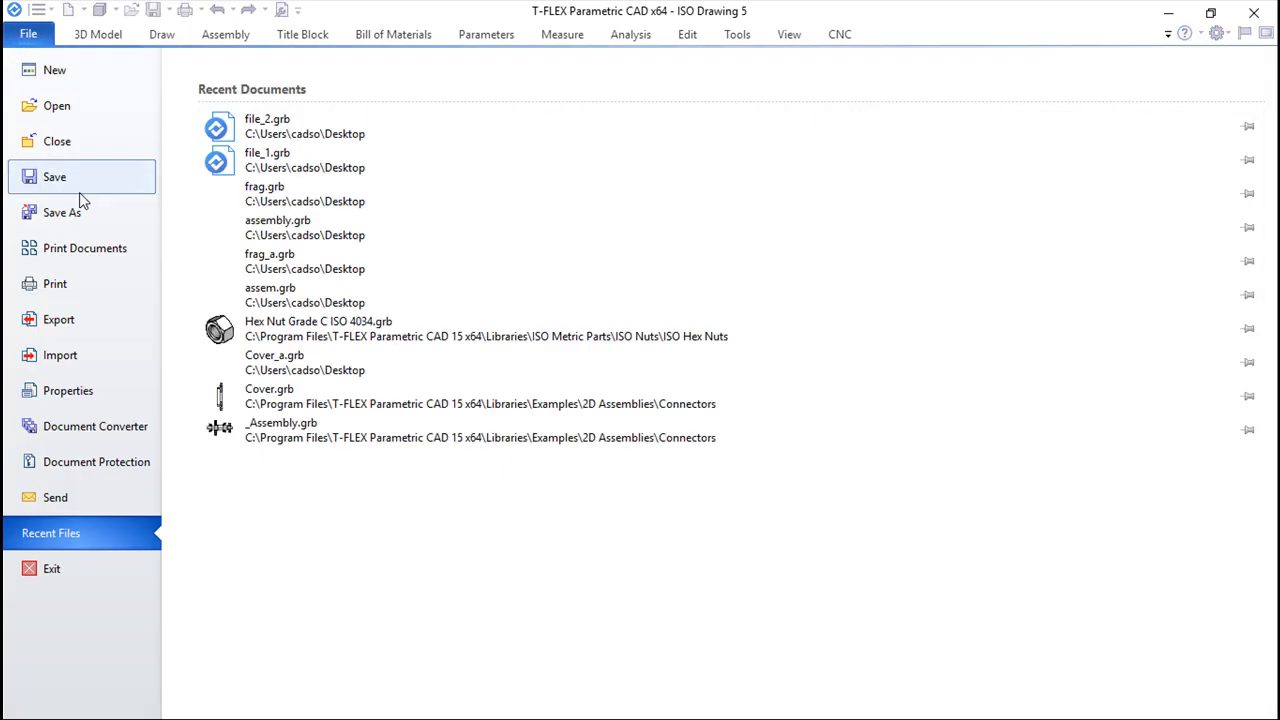
pyautogui.click(84, 214)
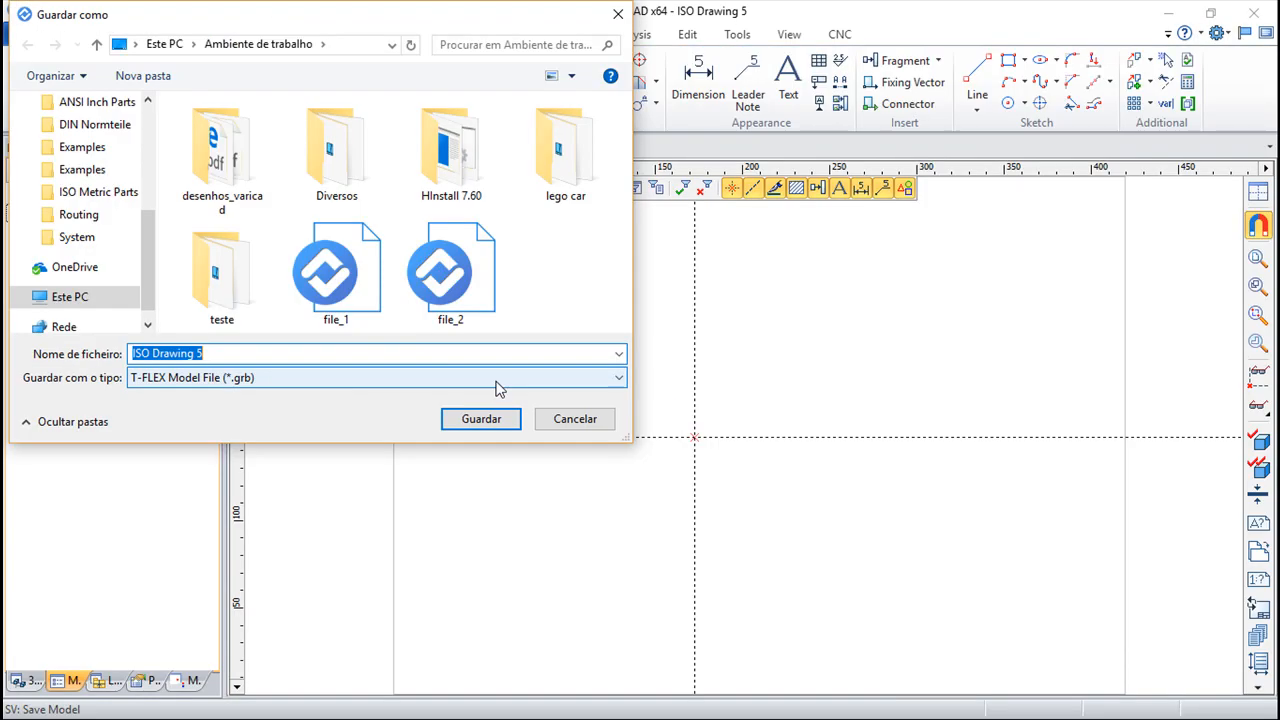
pyautogui.write('assembly')
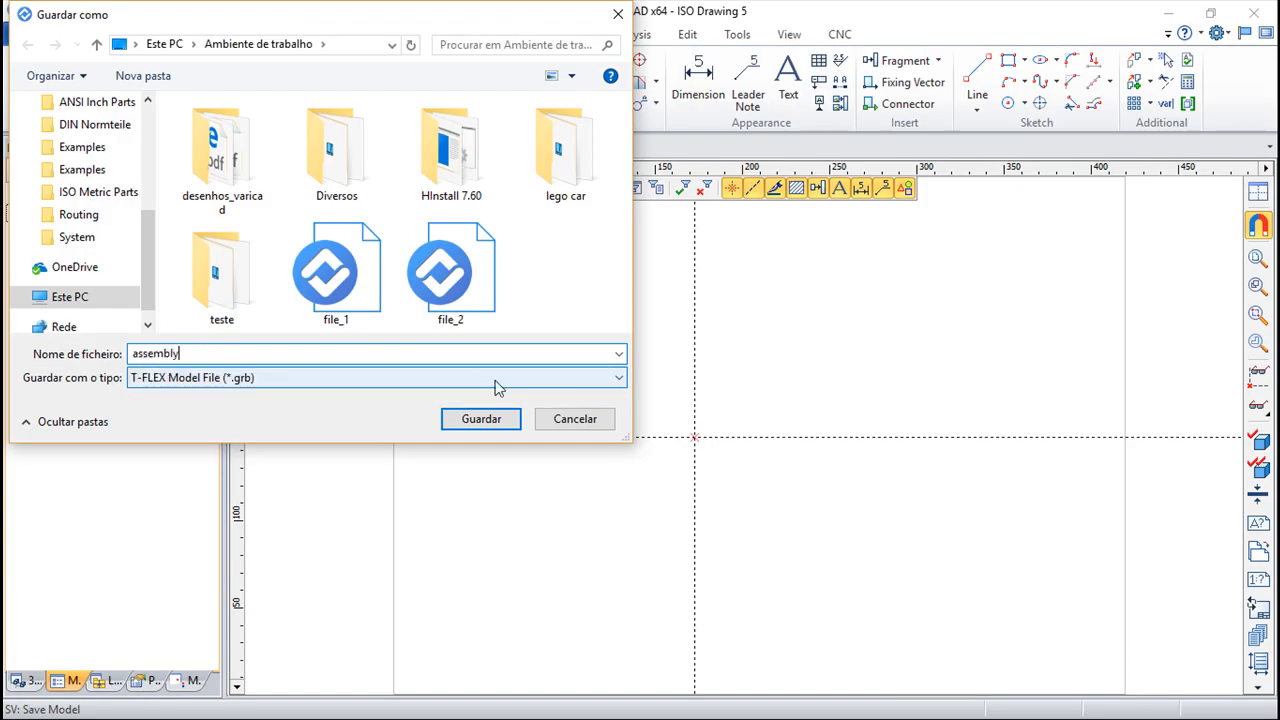
pyautogui.press('Return')
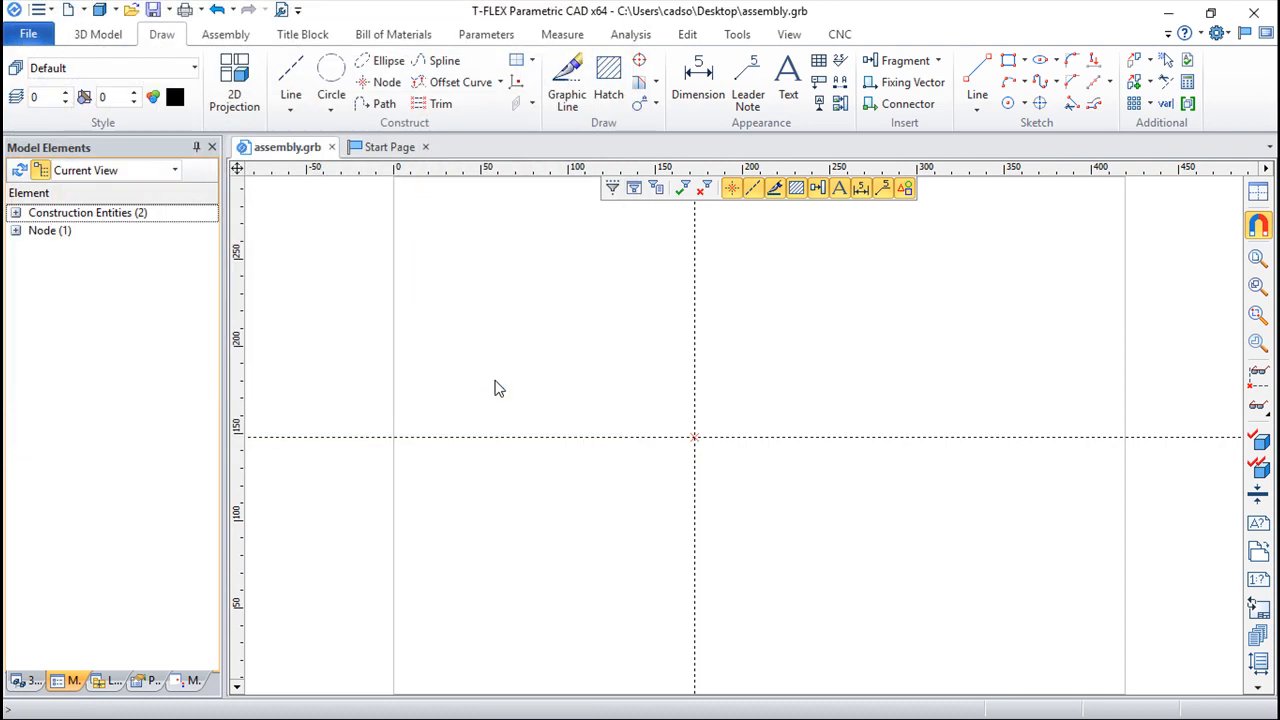
# - Create another ISO drawing and construct crossing horizontal and vertical construction lines with a node slightly below the sheet's middle
pyautogui.click(388, 148)
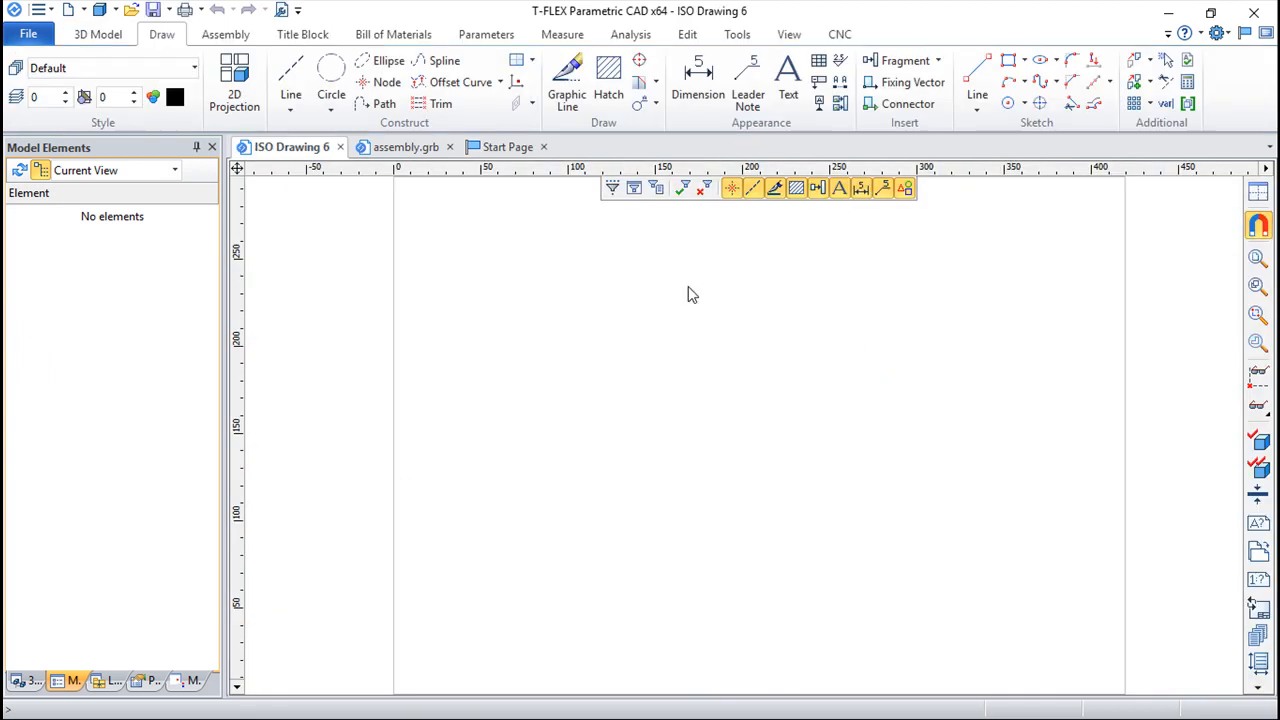
pyautogui.click(290, 85)
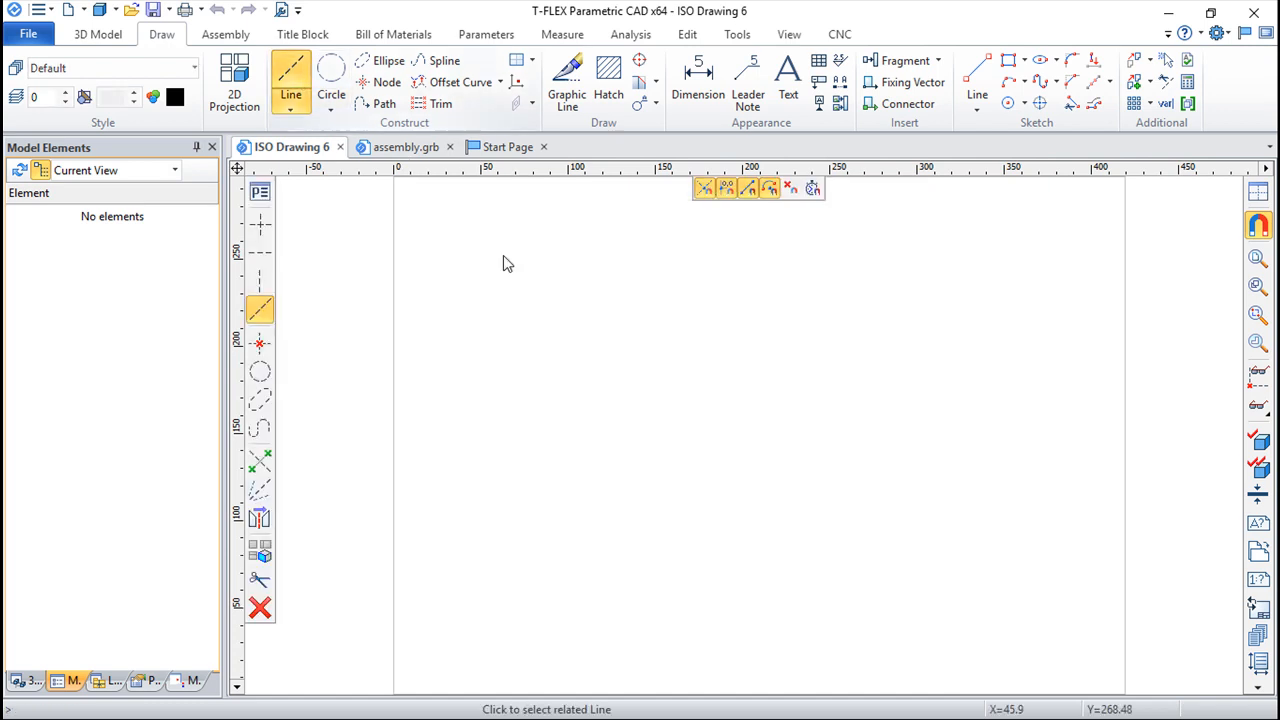
pyautogui.click(260, 223)
pyautogui.click(748, 456)
pyautogui.press('Escape')
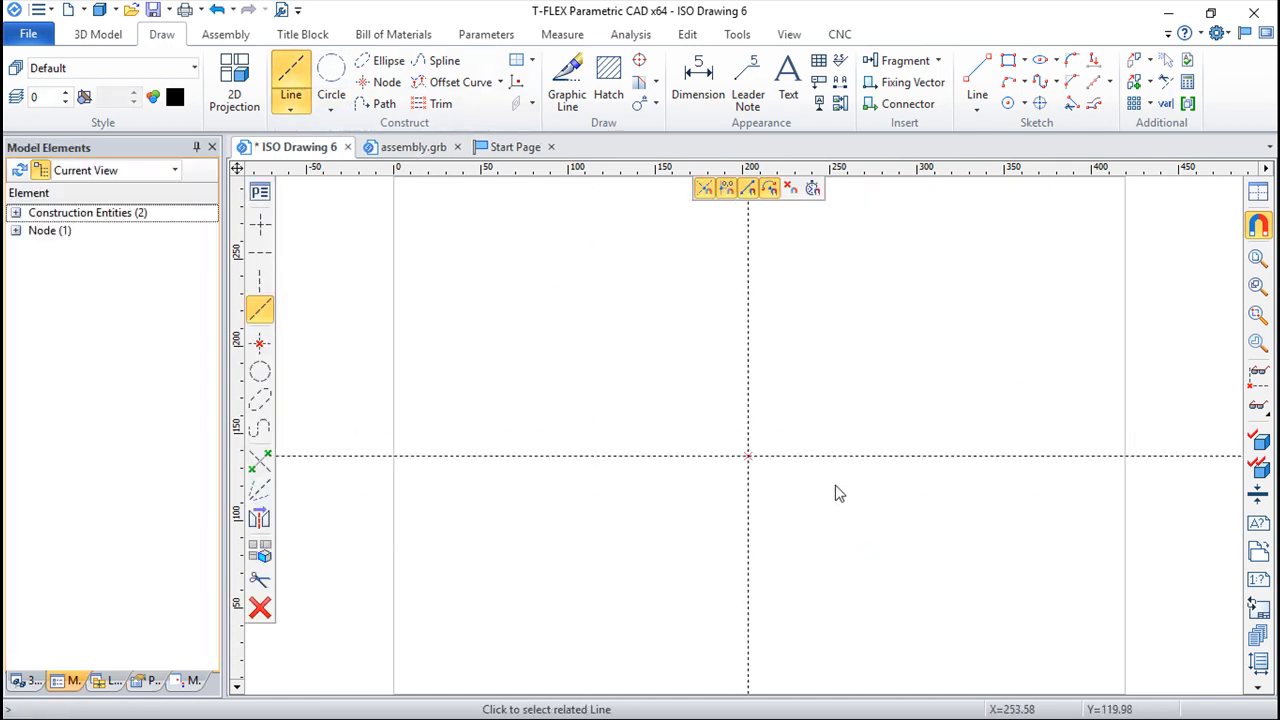
# - Construct a circle centred on the crossing node with its radius driven by a new external variable B of value 30
pyautogui.click(330, 78)
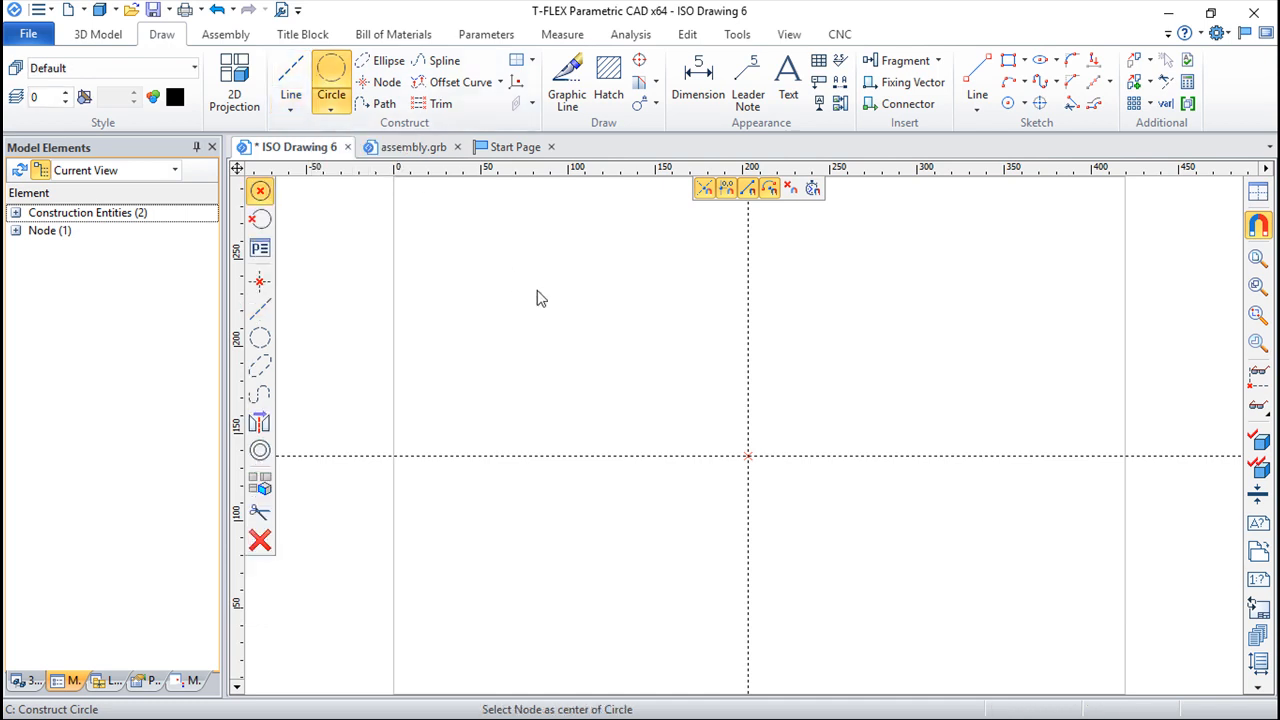
pyautogui.click(748, 456)
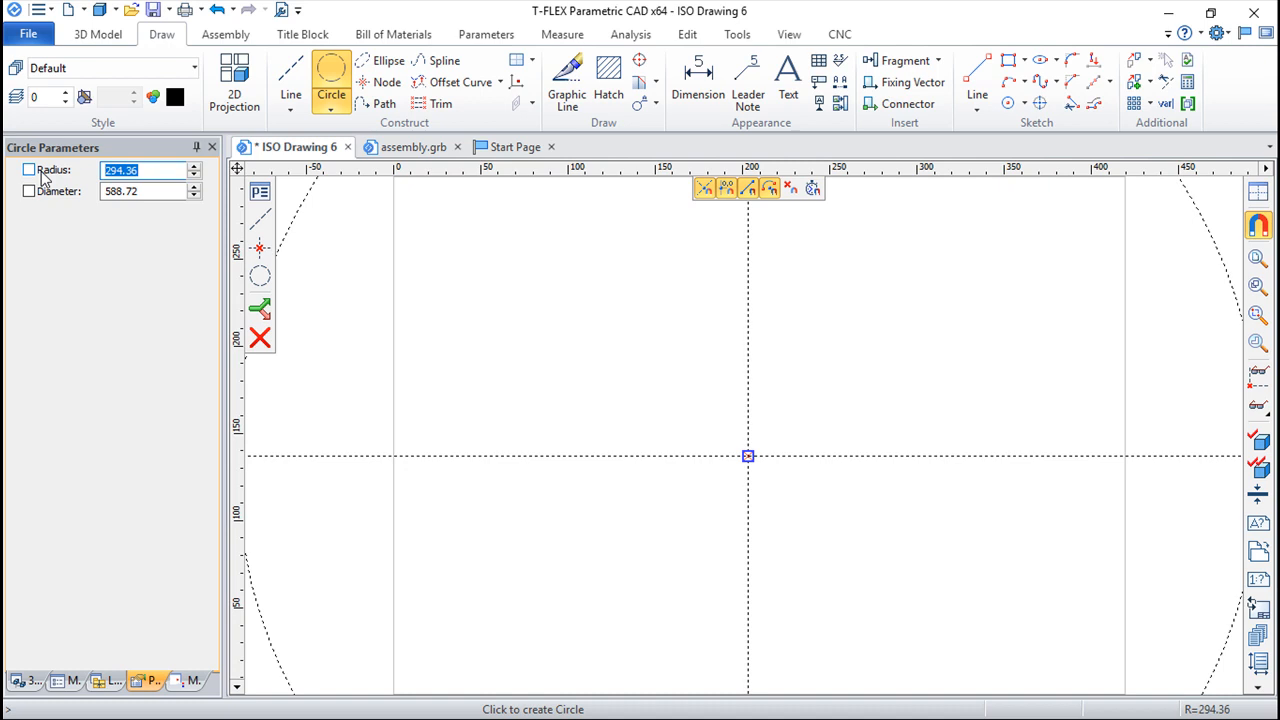
pyautogui.write('8')
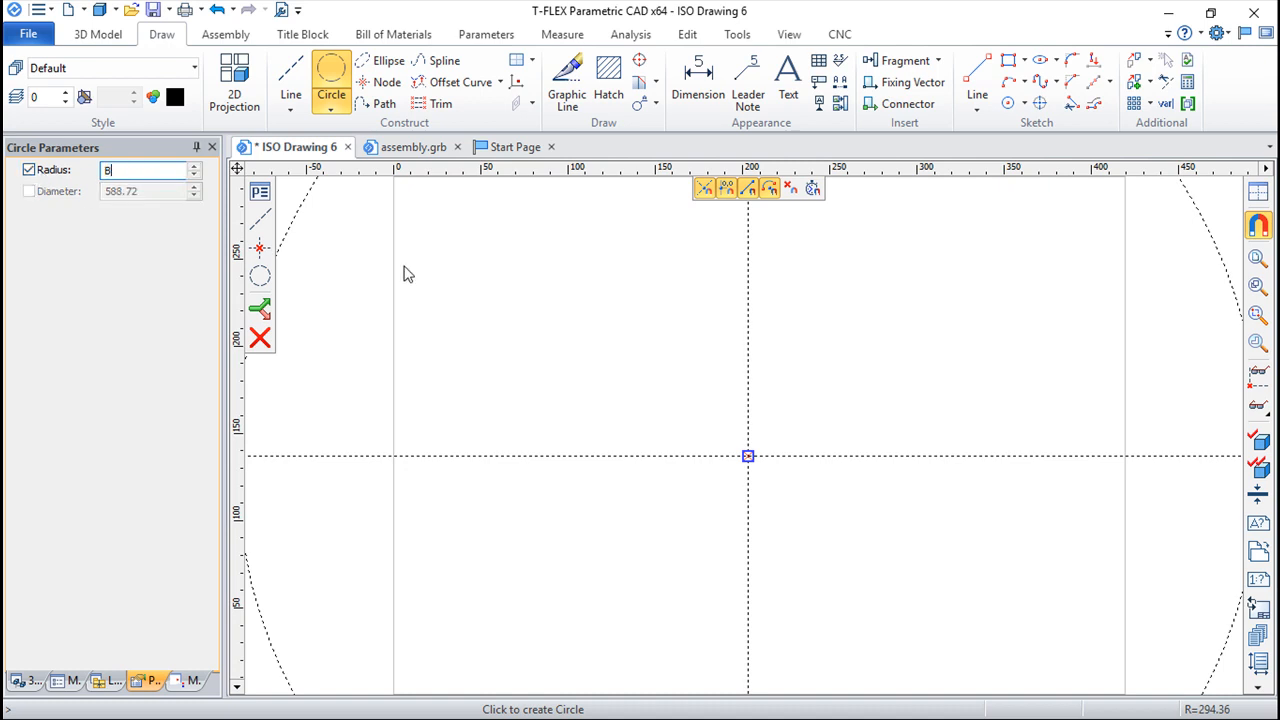
pyautogui.press('Return')
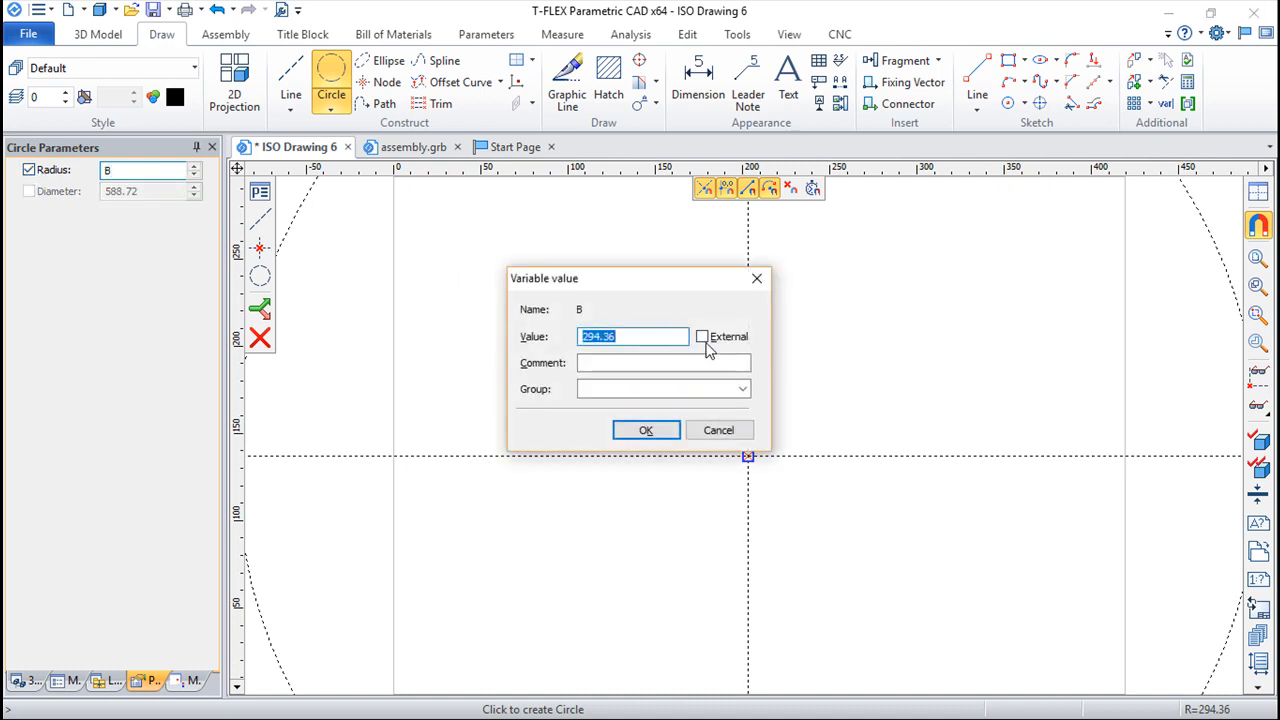
pyautogui.write('30')
pyautogui.click(702, 337)
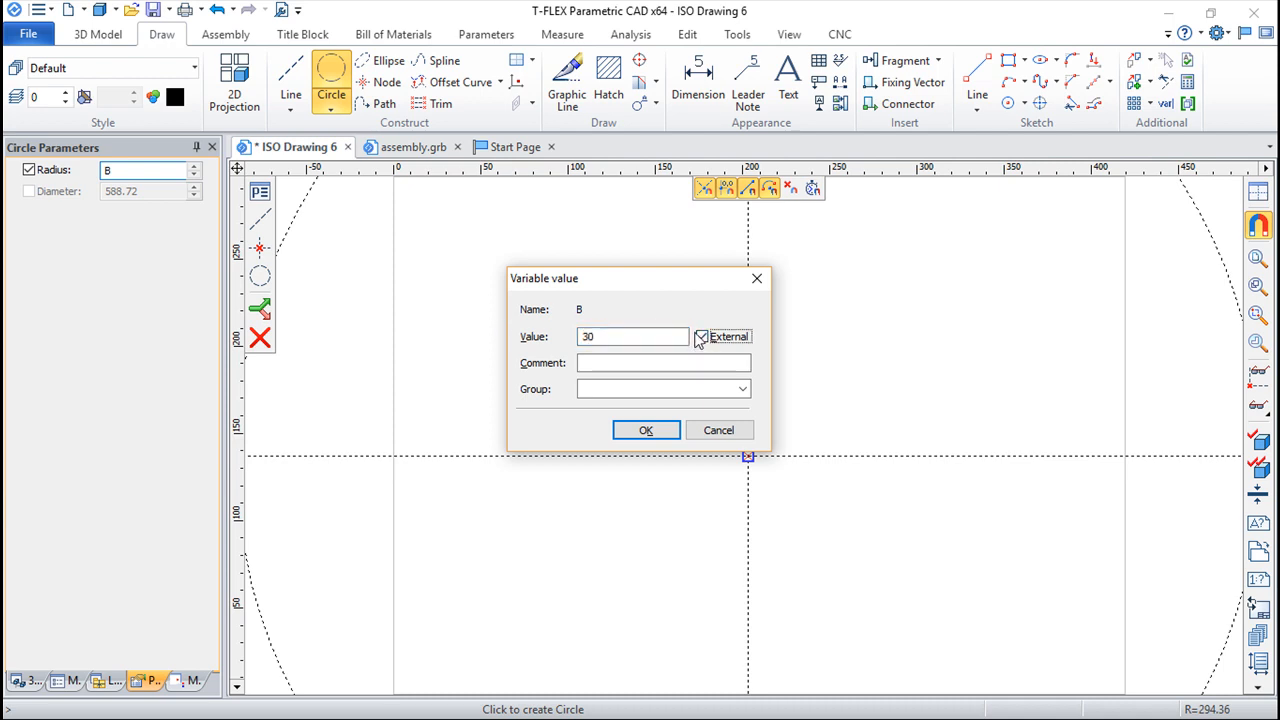
pyautogui.click(648, 430)
pyautogui.press('Escape')
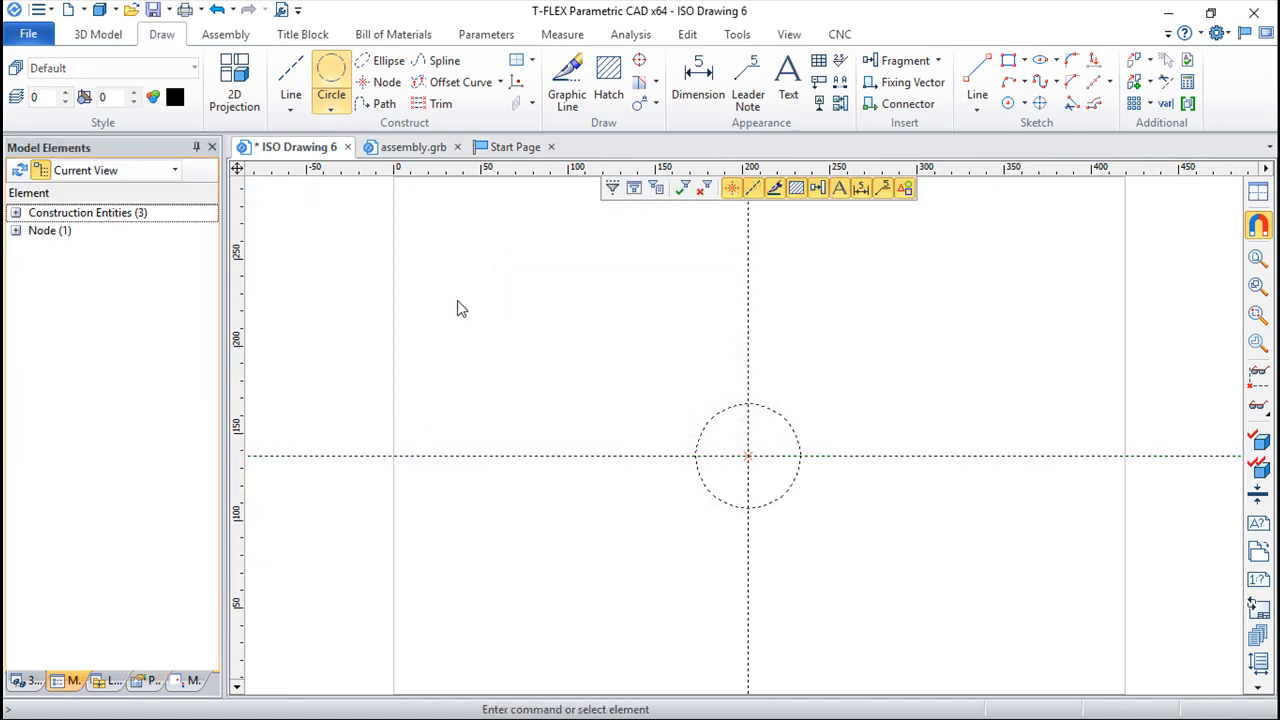
# - Make variable B take its value from assembly variable A when used as a fragment variable
pyautogui.press('v')
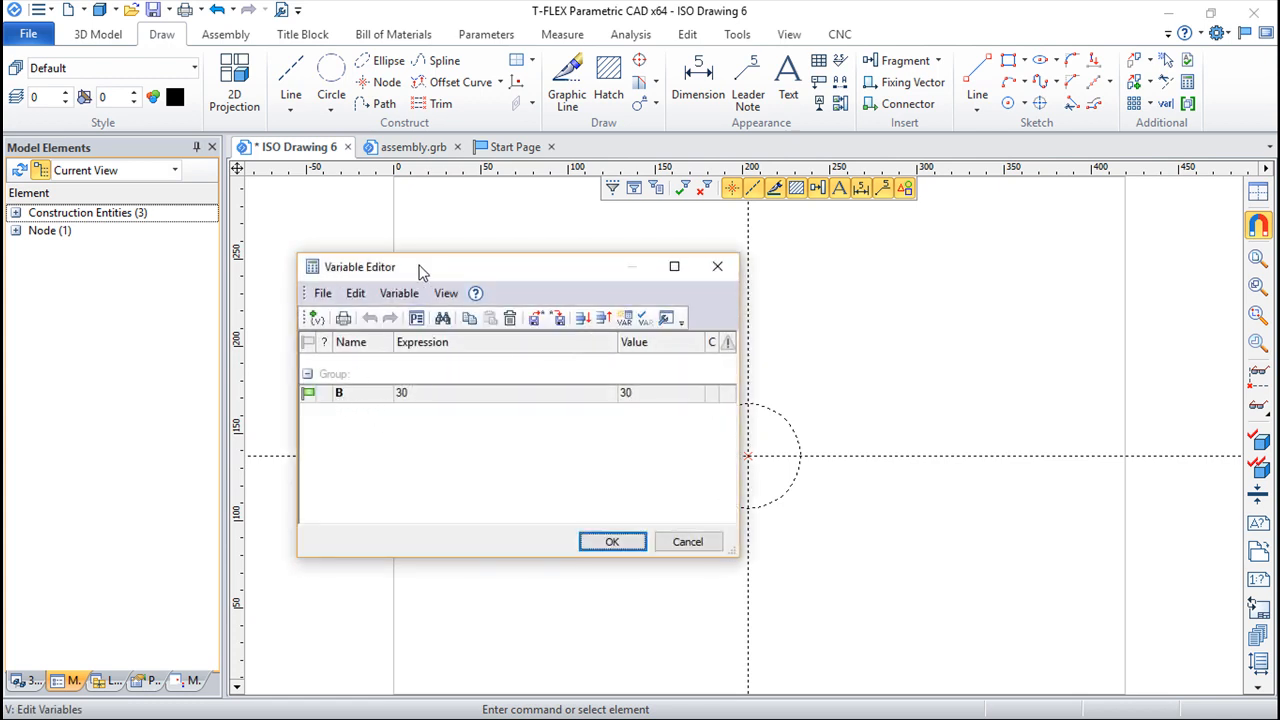
pyautogui.doubleClick(341, 396)
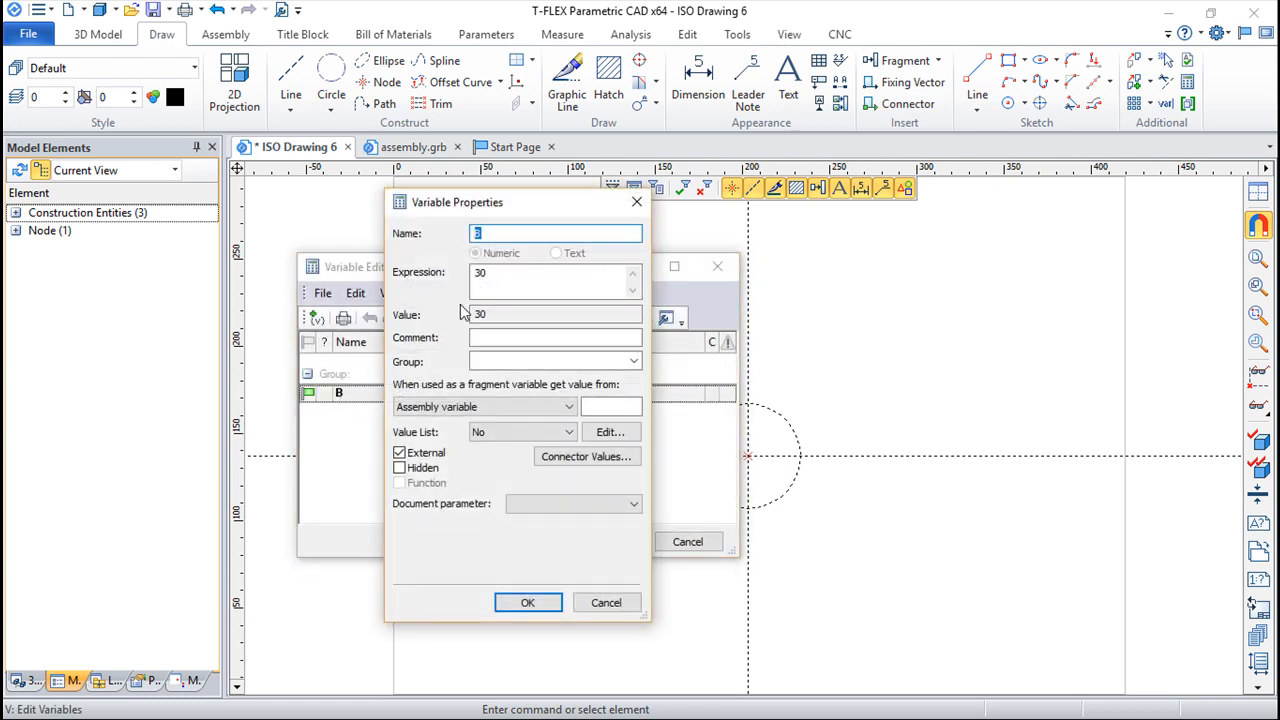
pyautogui.moveTo(520, 205); pyautogui.dragTo(372, 255)
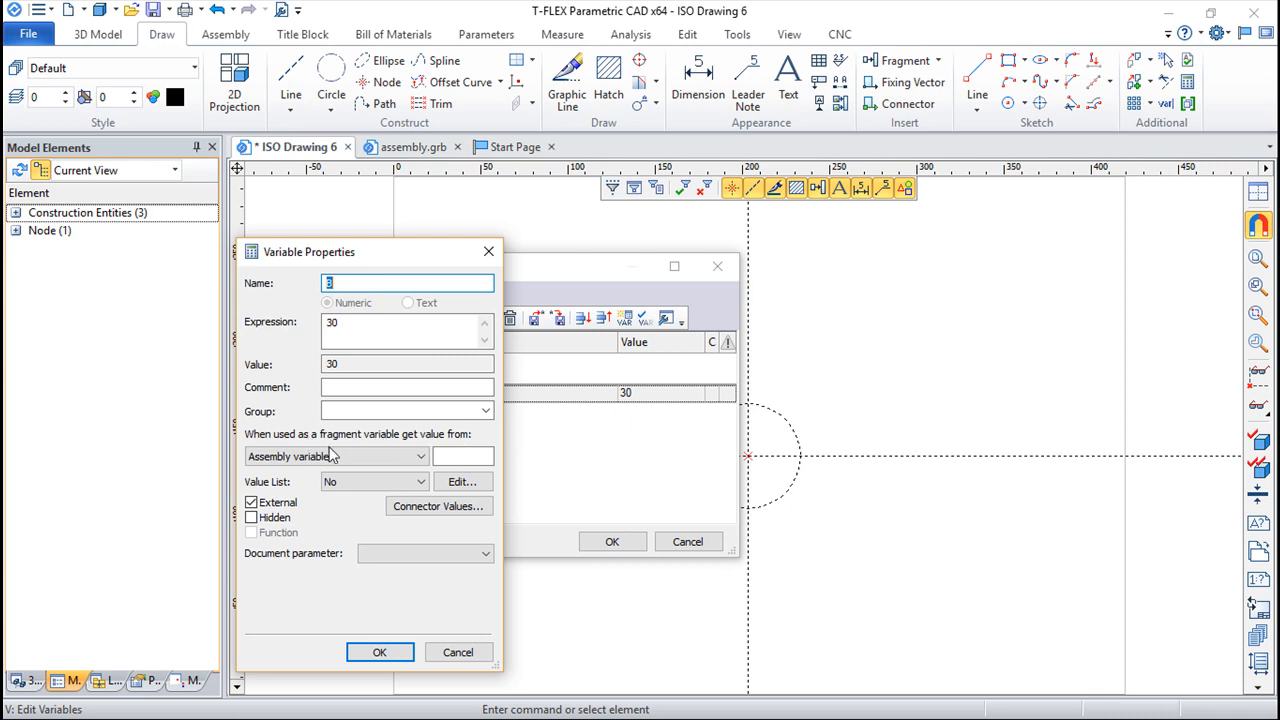
pyautogui.click(466, 456)
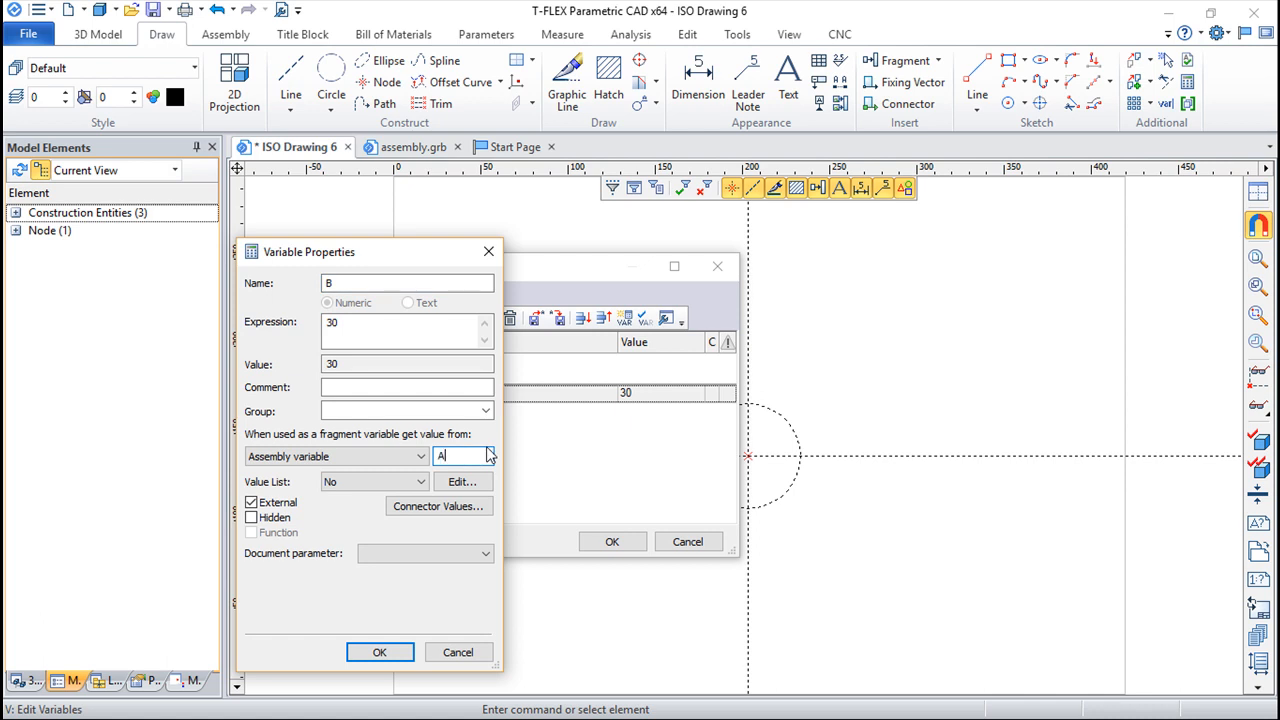
pyautogui.click(385, 652)
pyautogui.click(608, 544)
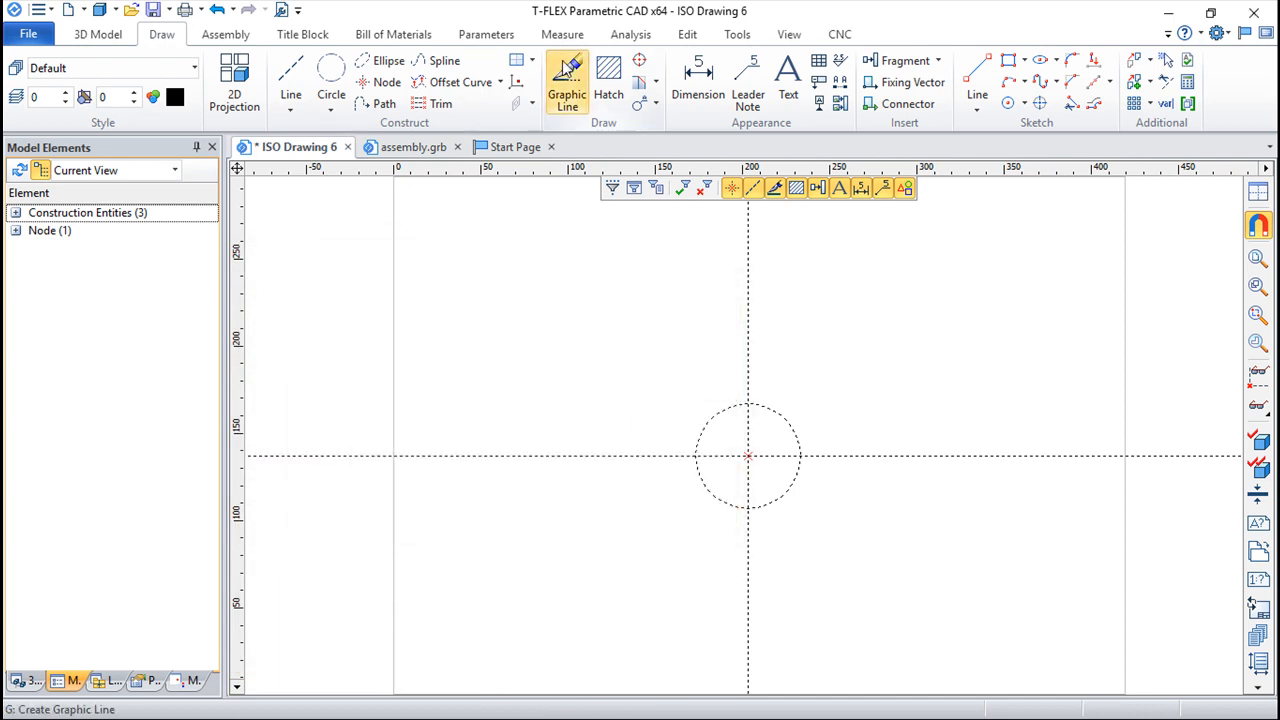
# - Outline the construction circle with a continuous graphic line and add a default fixing vector from its centre to its right-hand intersection with the horizontal line
pyautogui.click(567, 80)
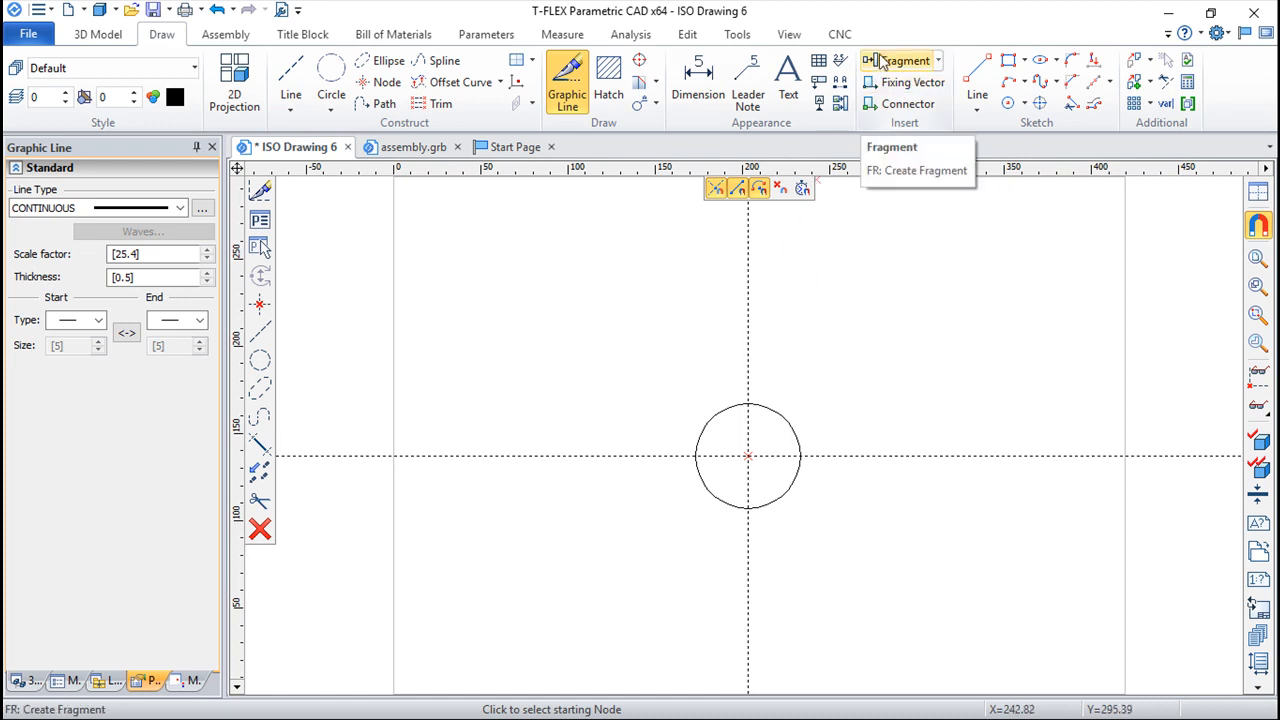
pyautogui.click(900, 82)
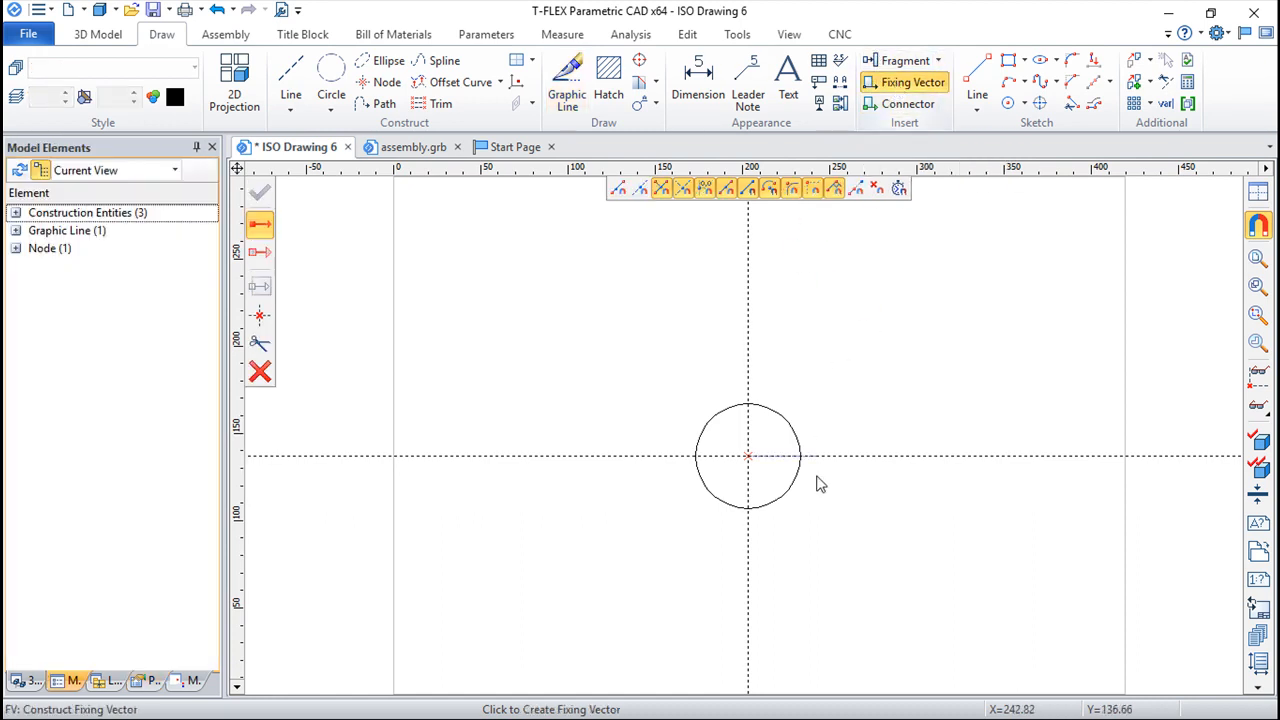
pyautogui.click(748, 457)
pyautogui.click(800, 457)
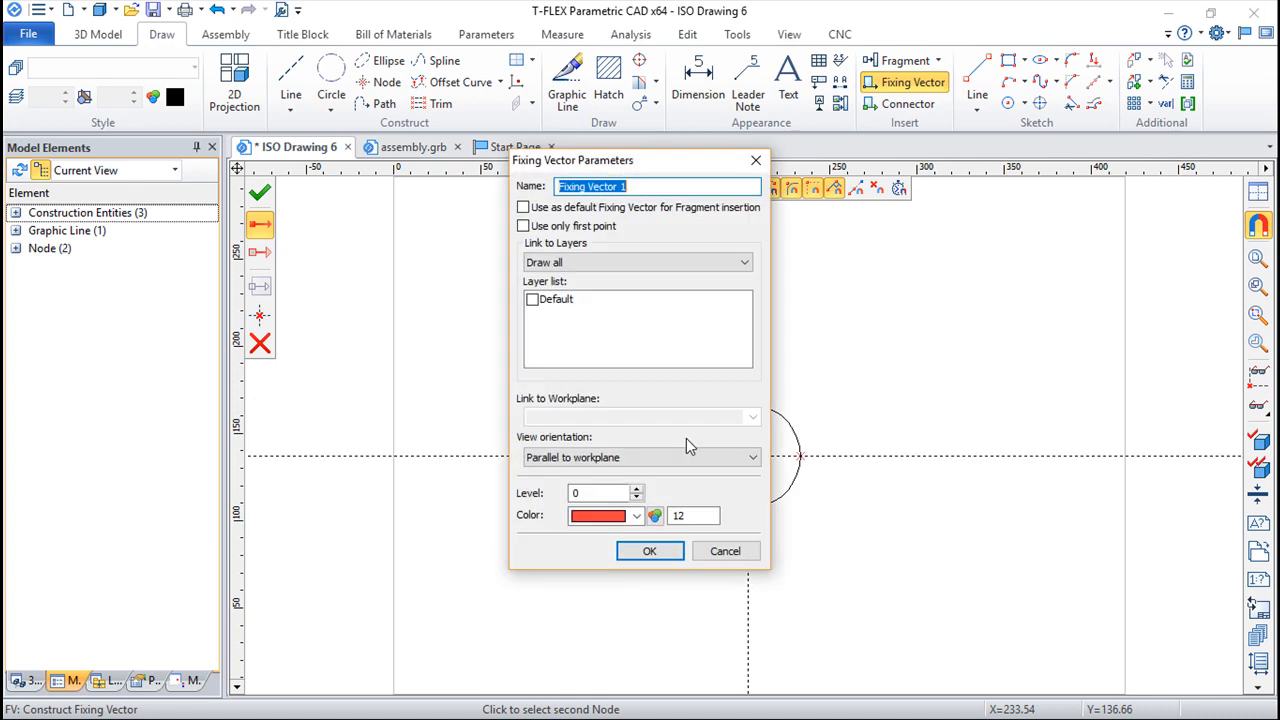
pyautogui.click(650, 551)
pyautogui.press('Escape')
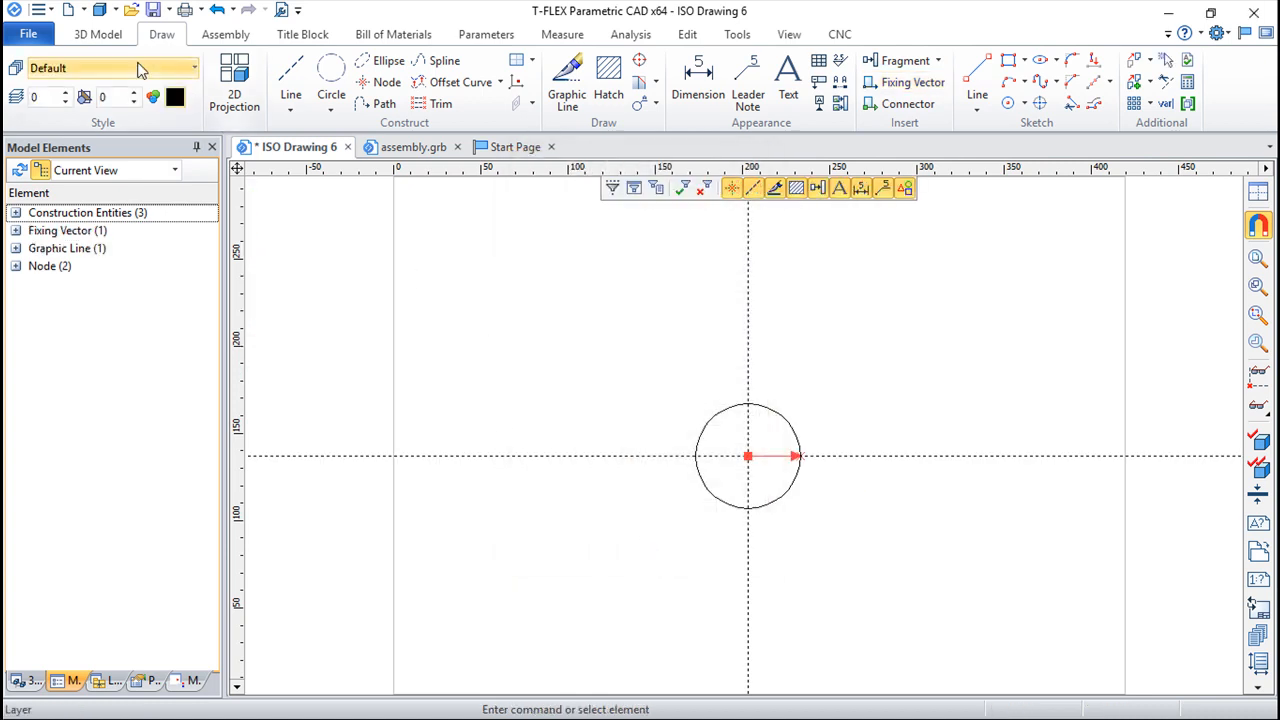
# - Save the circle drawing on the desktop as frag
pyautogui.click(28, 34)
pyautogui.click(76, 213)
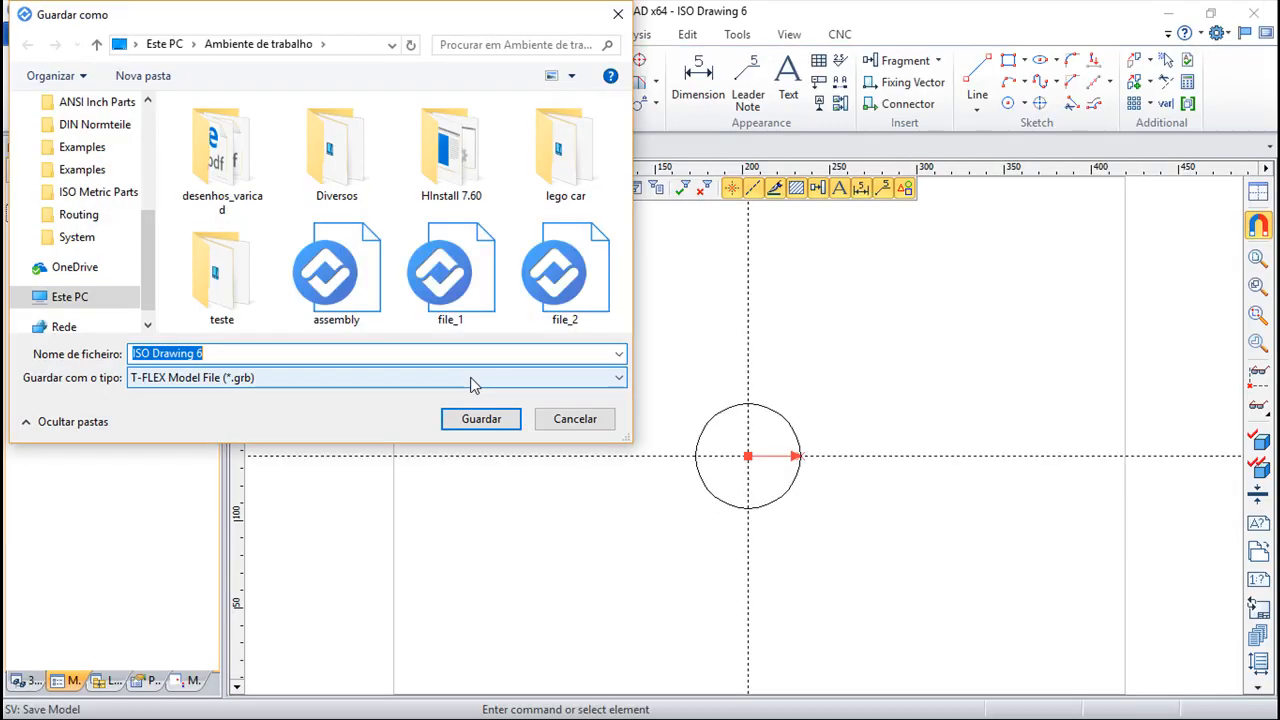
pyautogui.write('frag')
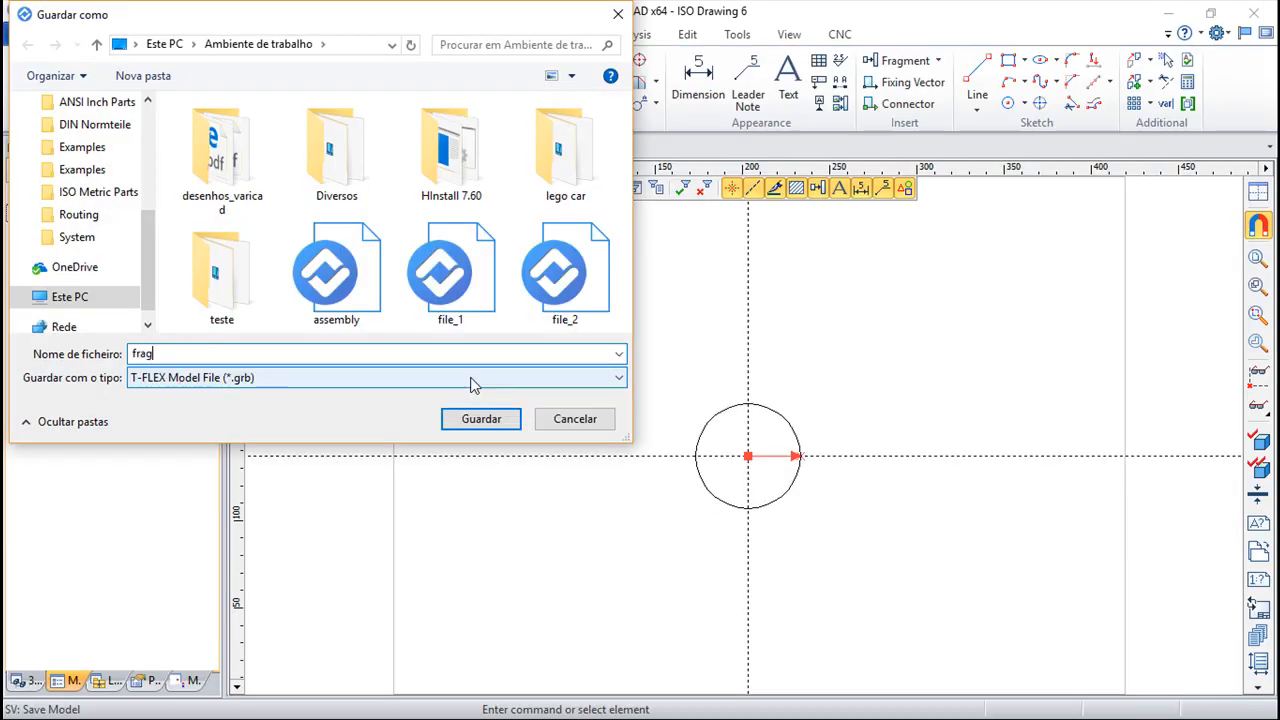
pyautogui.press('Return')
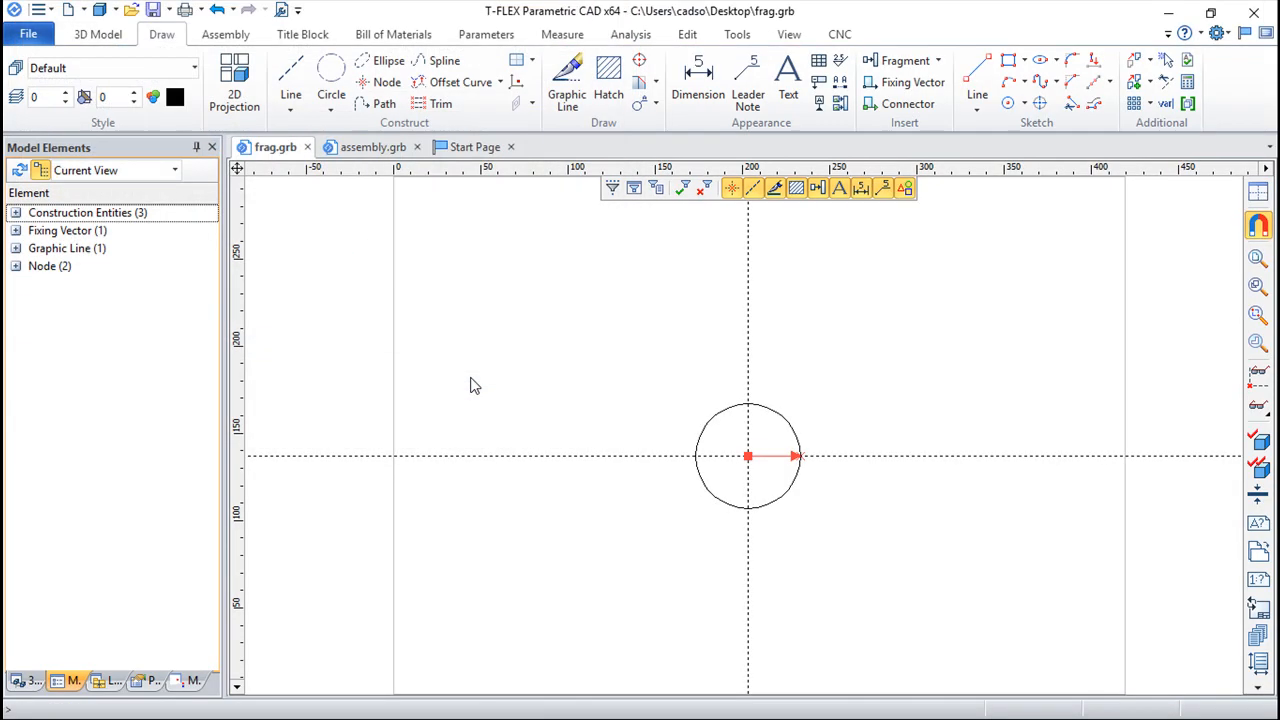
# - In the assembly drawing, insert frag.grb as a fragment with its fixing vector starting at the crossing node and pointing horizontally right
pyautogui.click(362, 150)
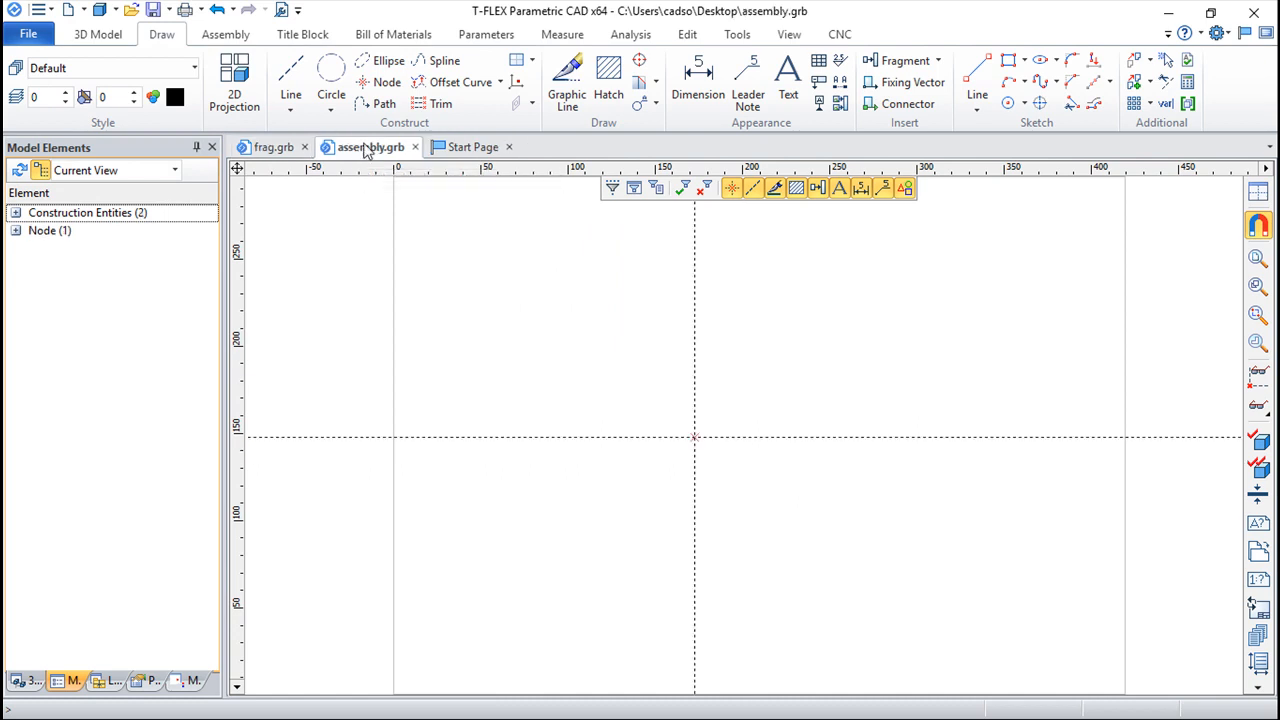
pyautogui.click(900, 60)
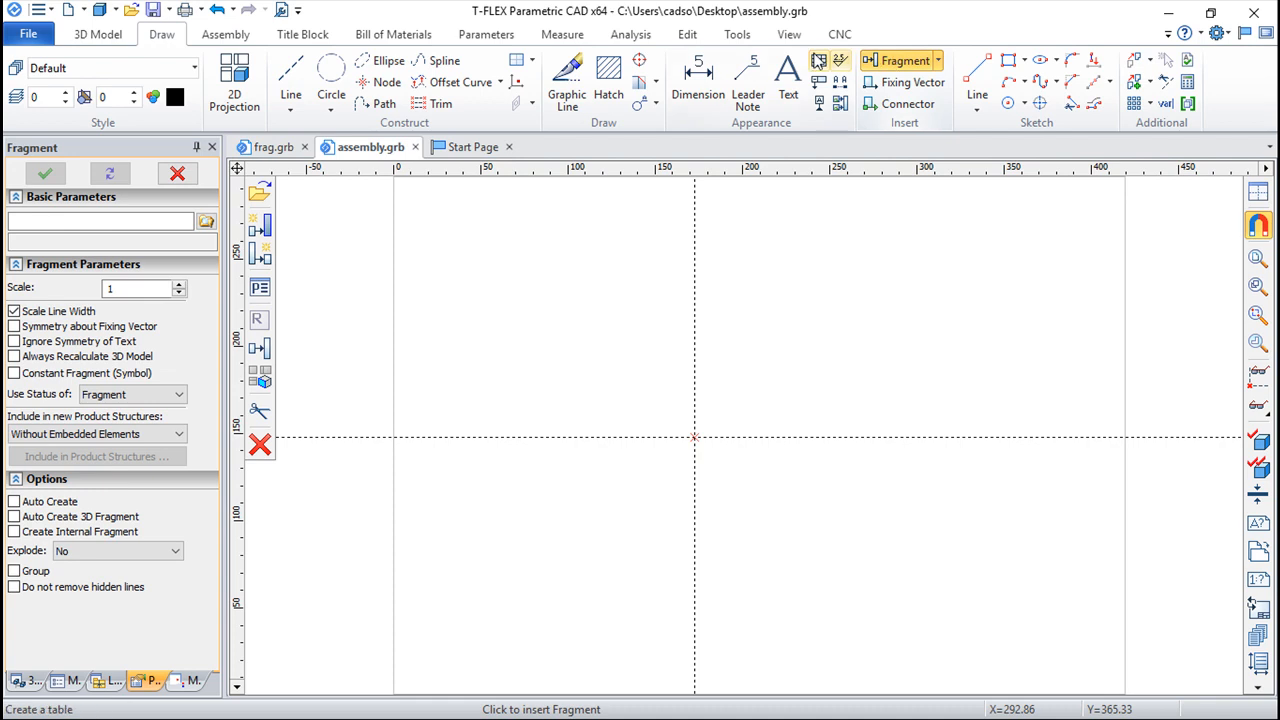
pyautogui.click(260, 198)
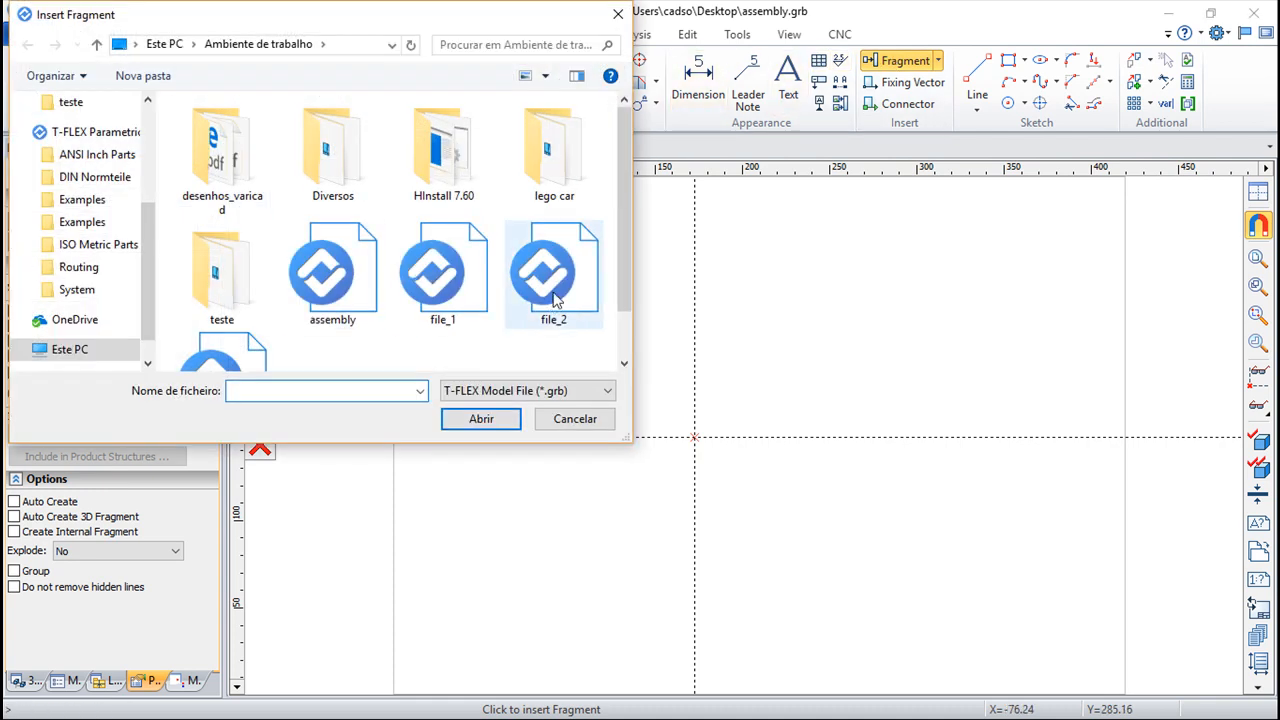
pyautogui.moveTo(624, 287); pyautogui.dragTo(630, 350)
pyautogui.click(222, 325)
pyautogui.click(483, 419)
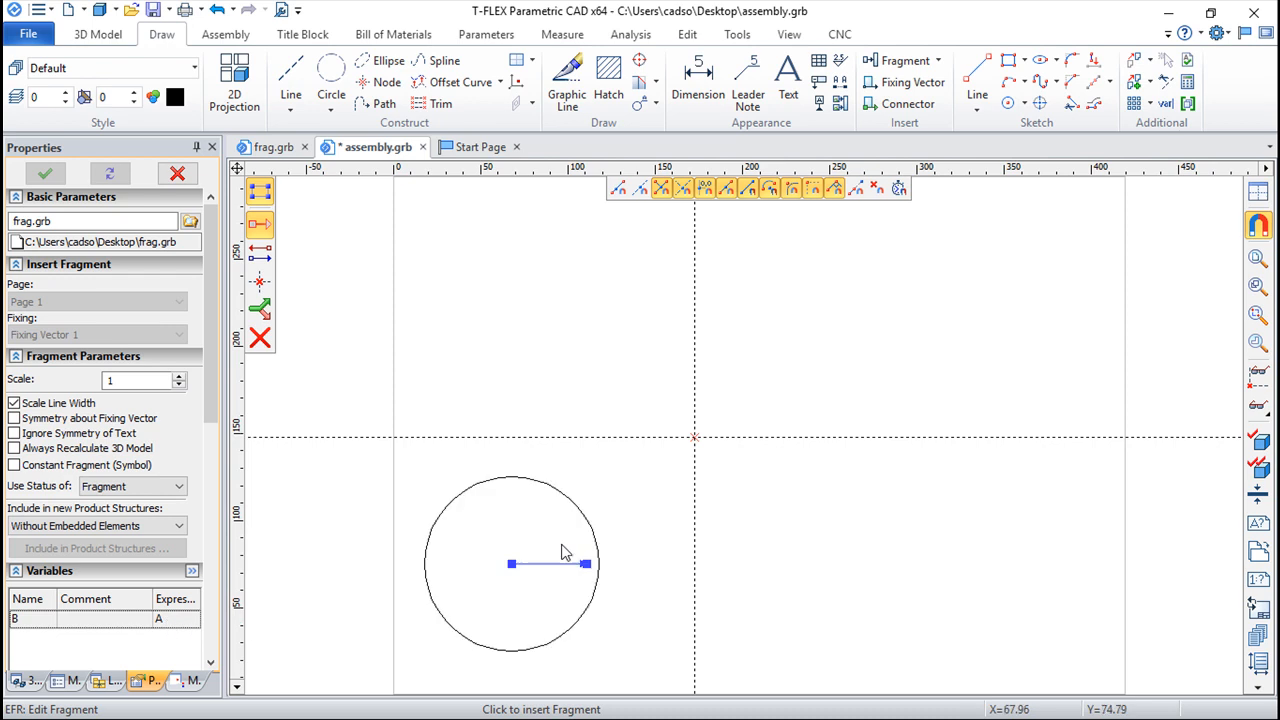
pyautogui.click(694, 437)
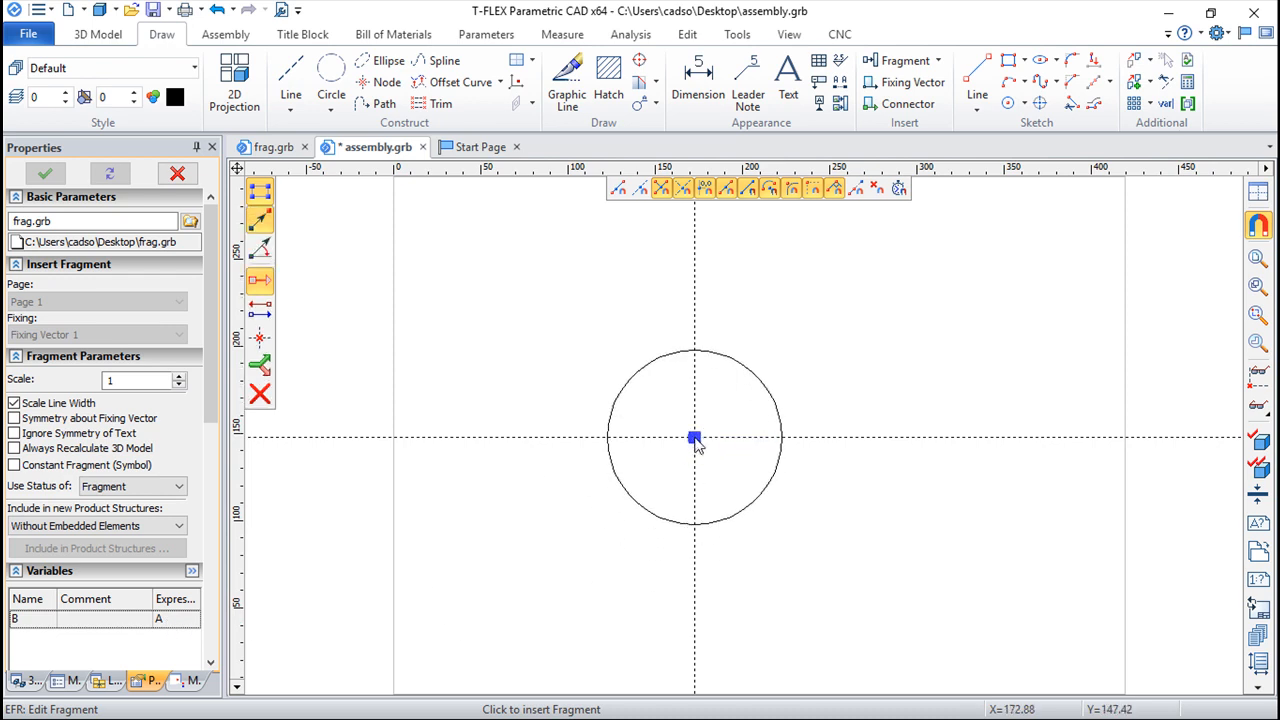
pyautogui.click(777, 440)
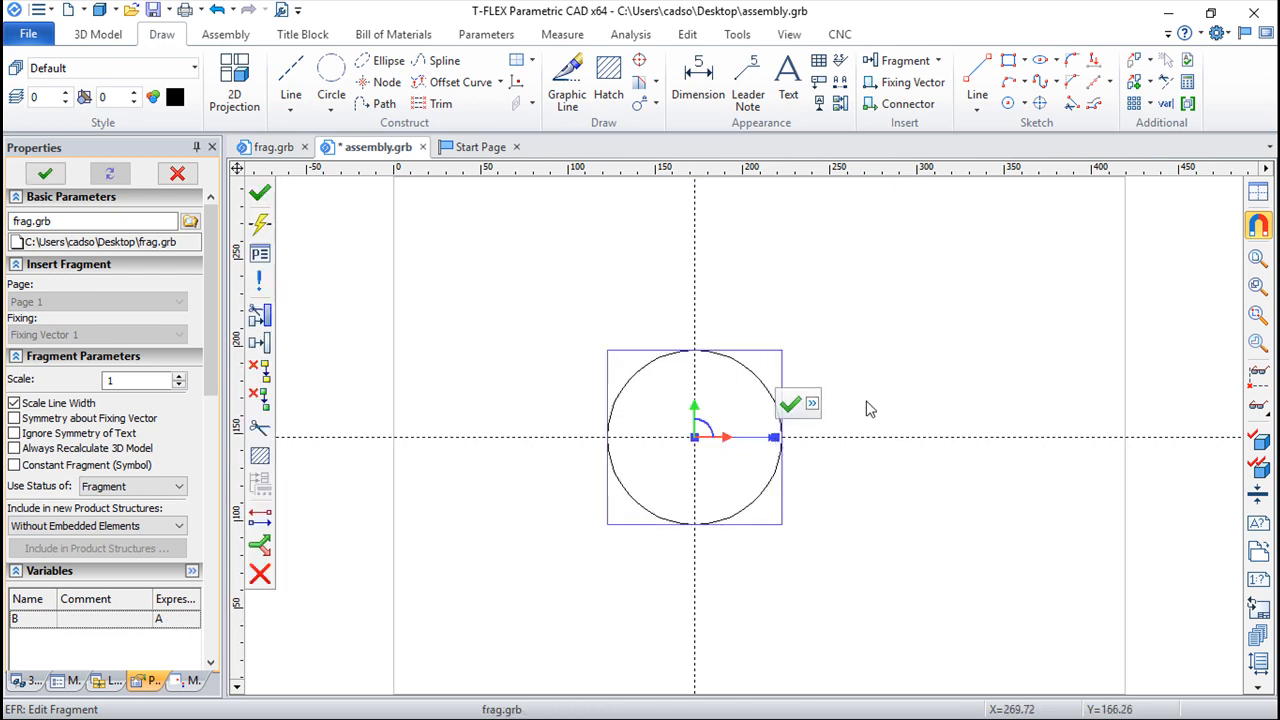
pyautogui.click(790, 405)
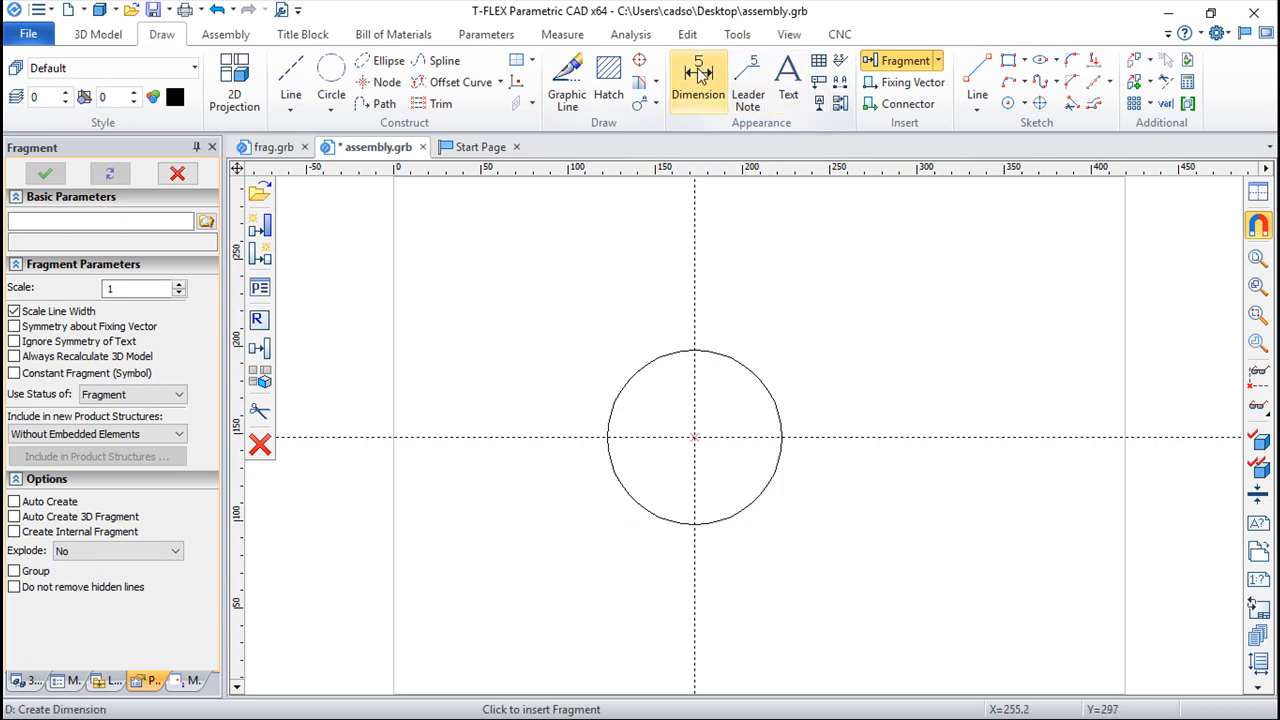
# - Add a diameter dimension to the inserted fragment circle, with its text outside the circle at the upper right
pyautogui.click(697, 80)
pyautogui.click(763, 386)
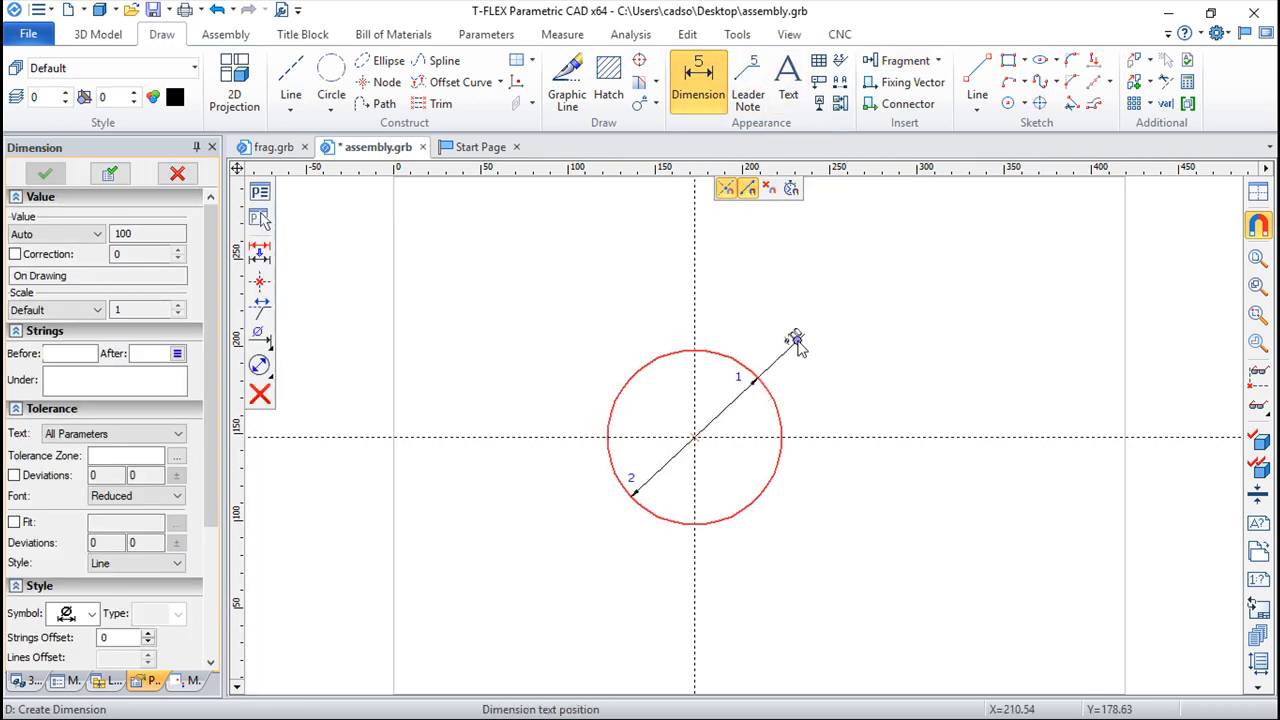
pyautogui.click(815, 400)
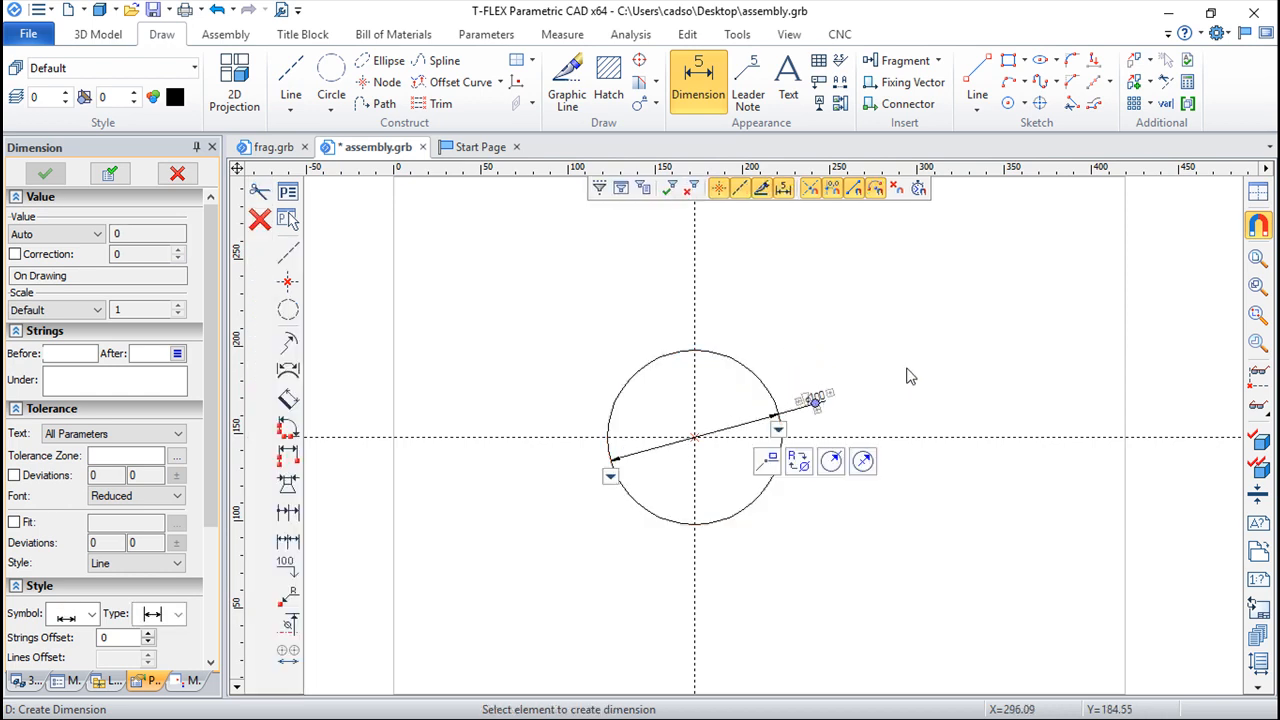
pyautogui.press('Escape')
# - Construct a second pair of crossing construction lines with a node above and to the right of the dimensioned circle
pyautogui.moveTo(815, 337); pyautogui.dragTo(745, 395, button='middle')
pyautogui.click(290, 78)
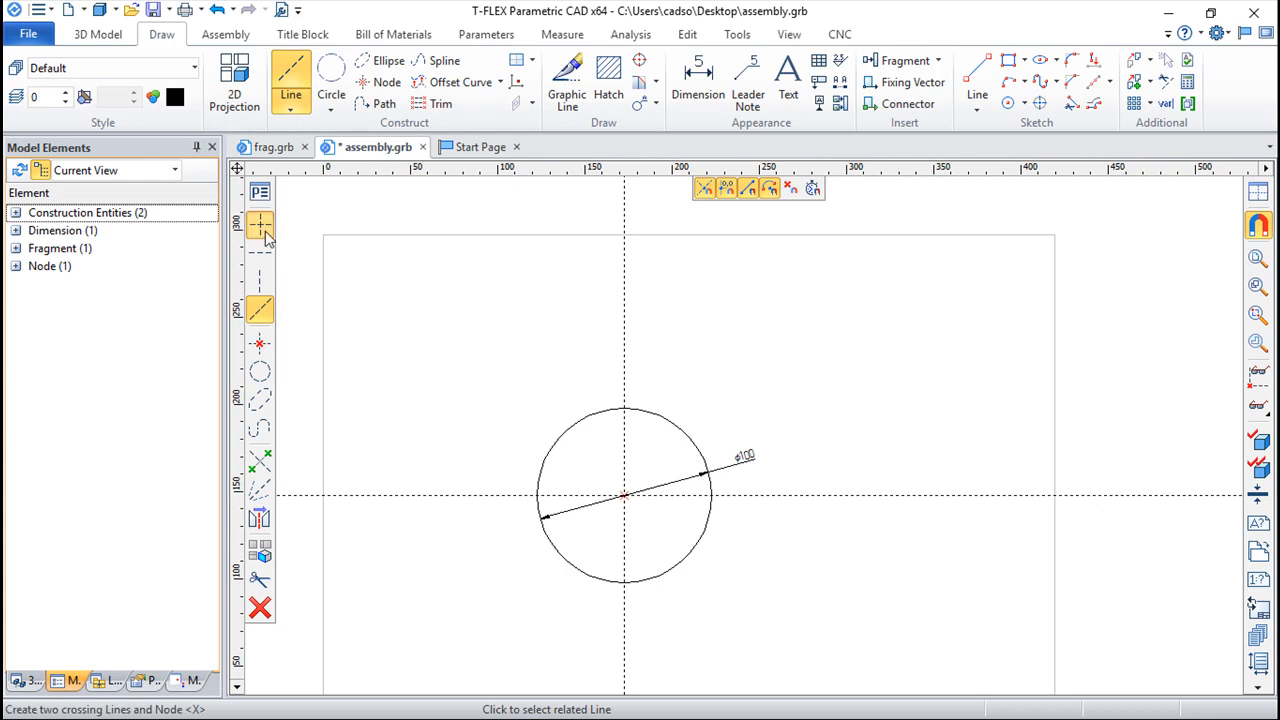
pyautogui.click(258, 229)
pyautogui.click(859, 332)
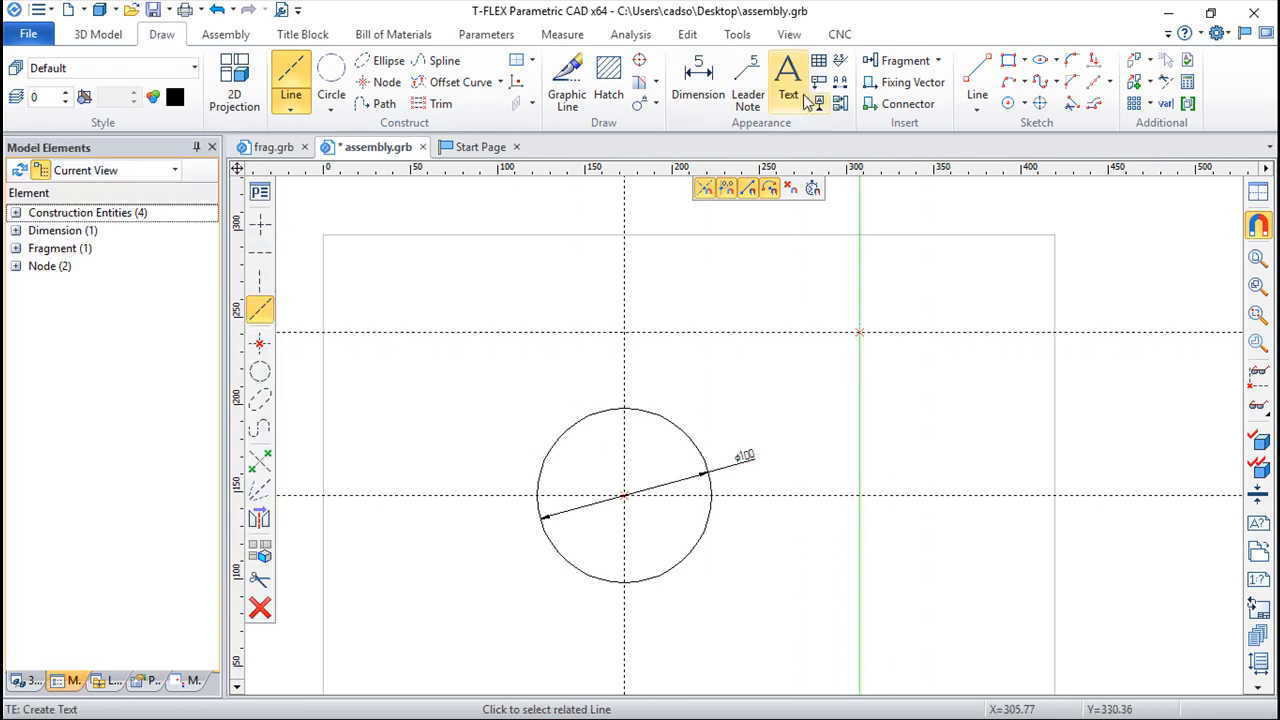
# - Insert frag.grb again with variable B set to 20, placing its fixing vector horizontally from the second crossing node
pyautogui.click(897, 64)
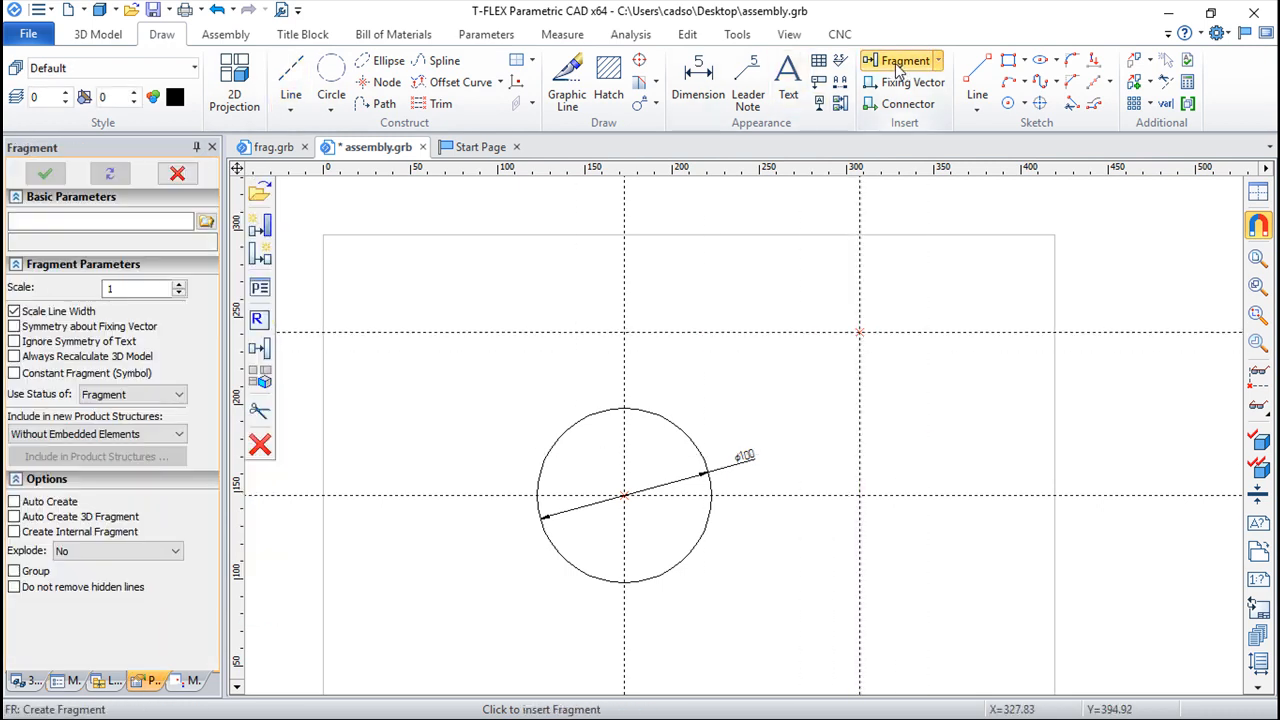
pyautogui.click(259, 195)
pyautogui.click(222, 350)
pyautogui.click(472, 414)
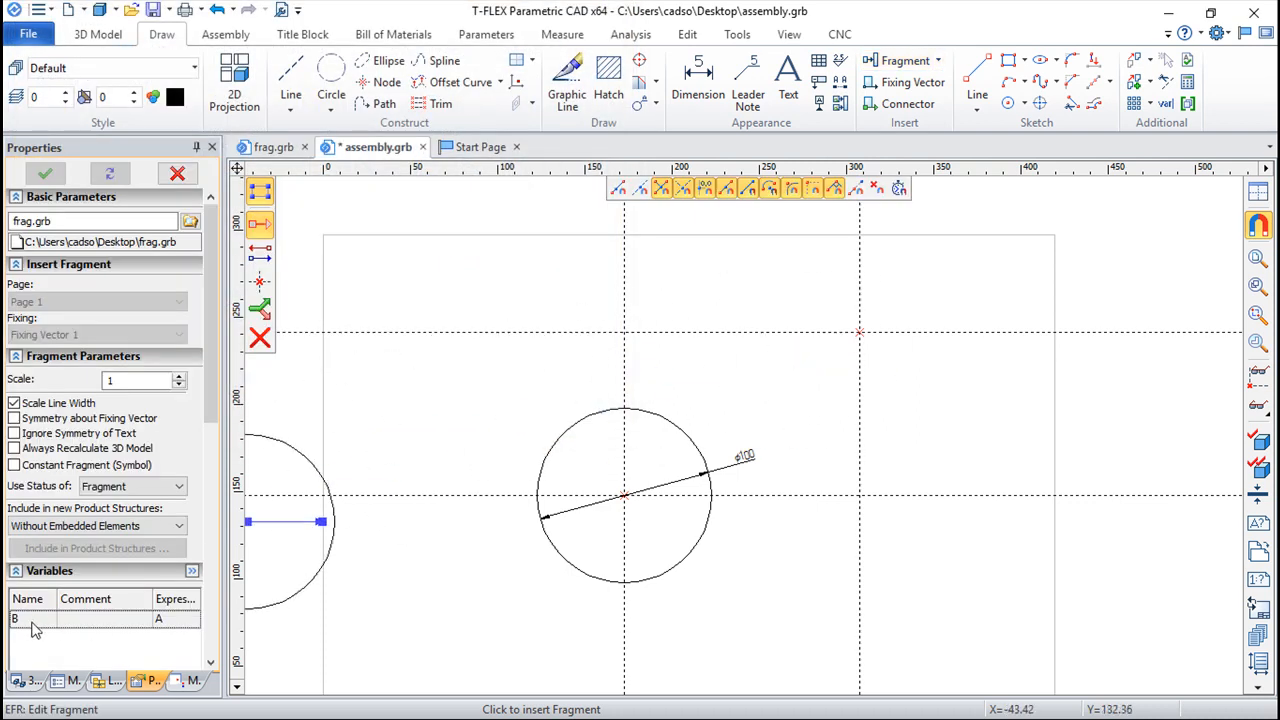
pyautogui.click(180, 622)
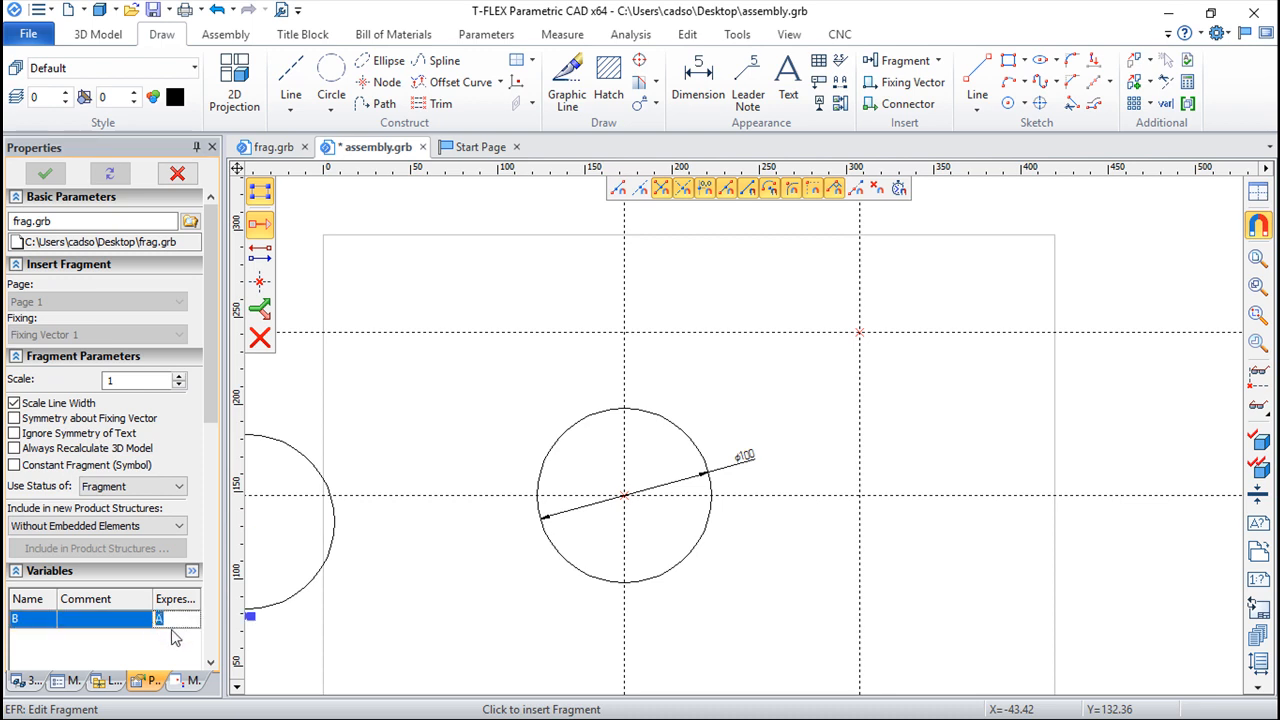
pyautogui.click(171, 620)
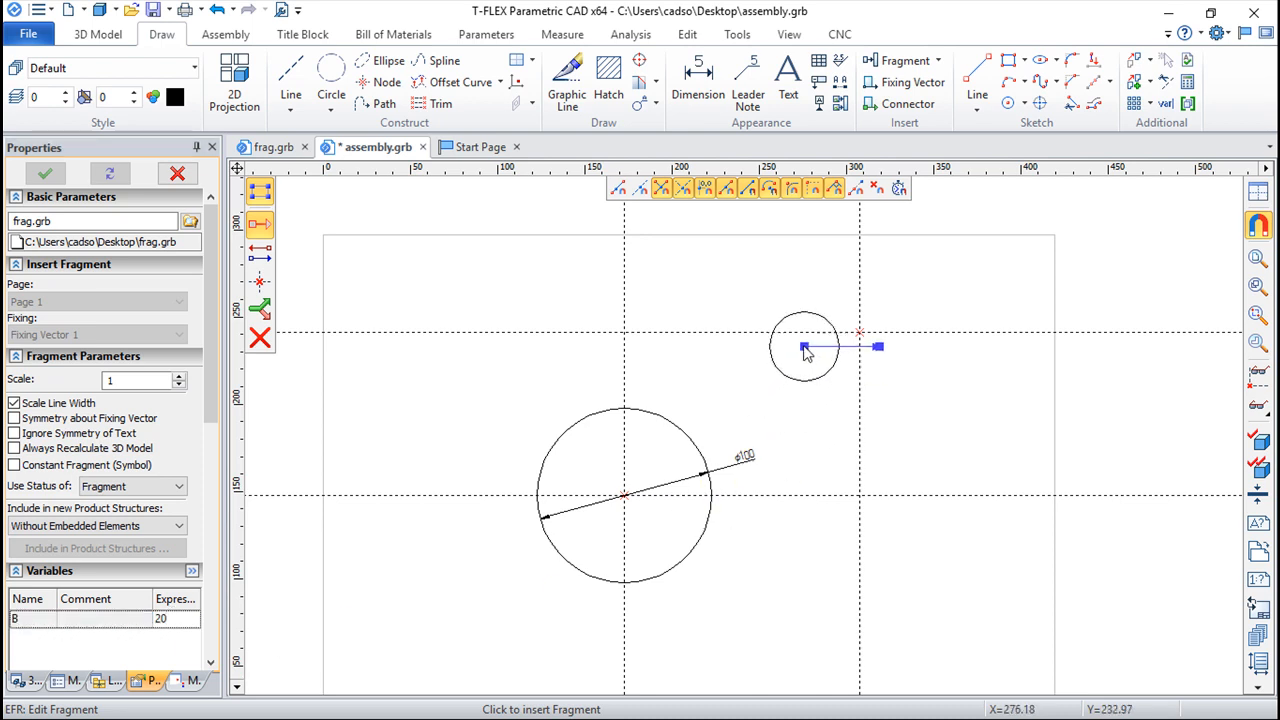
pyautogui.click(862, 340)
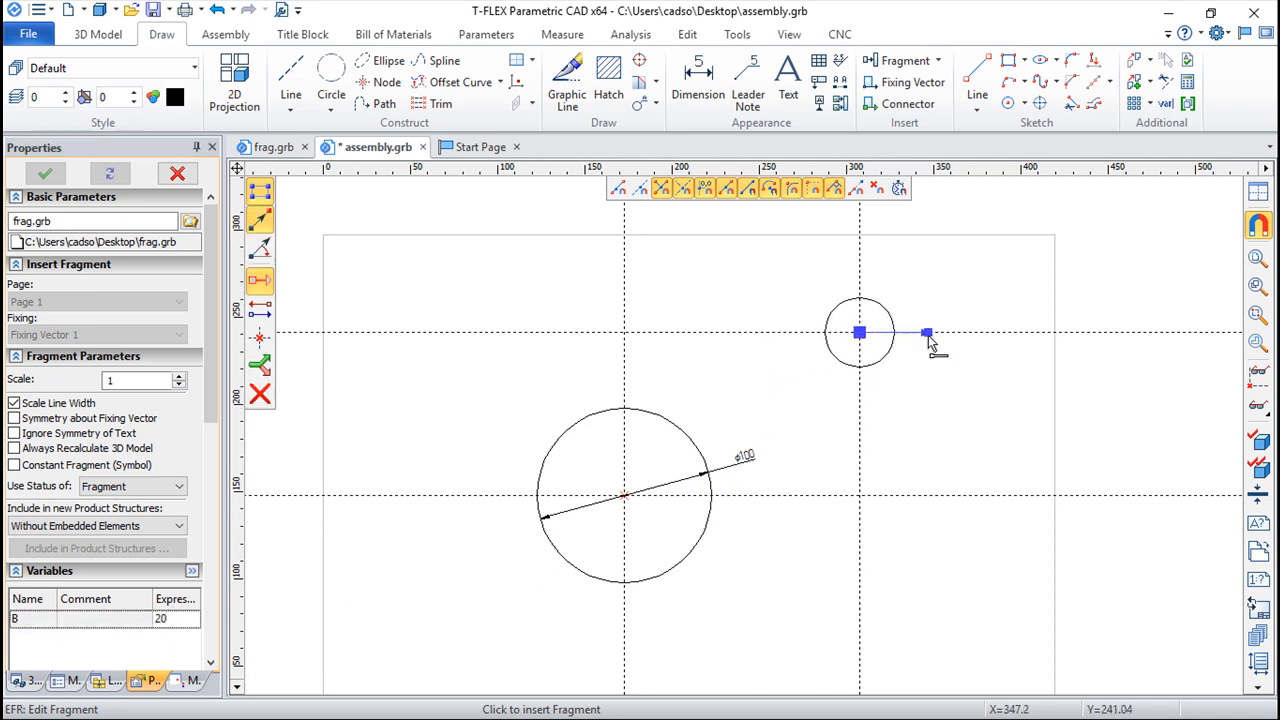
pyautogui.click(943, 302)
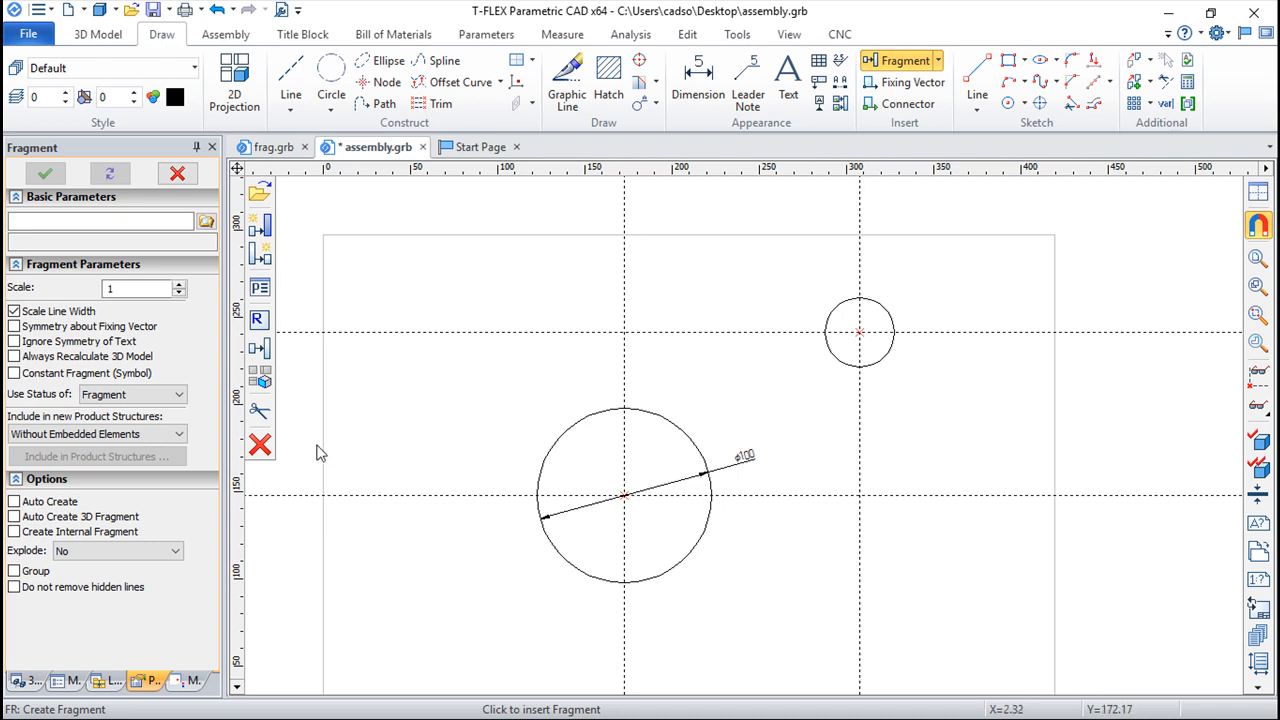
pyautogui.press('Escape')
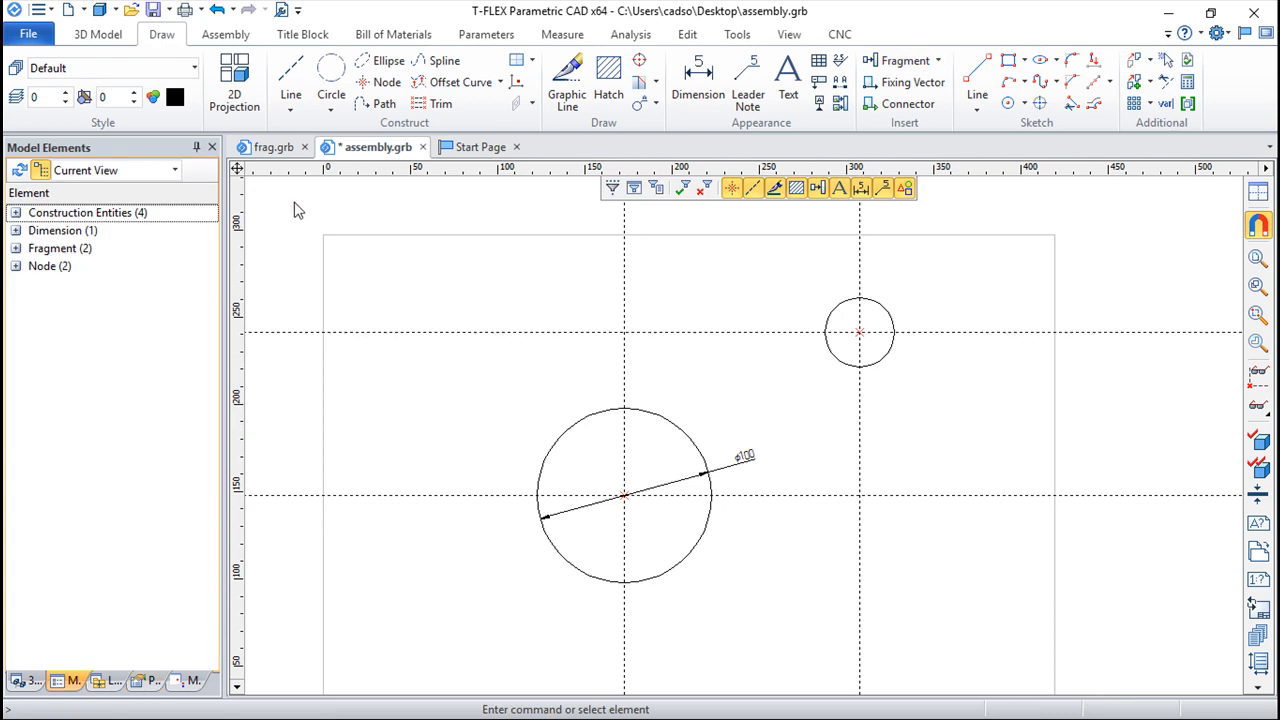
# - Close the frag and assembly drawings without saving the changes to the assembly
pyautogui.click(305, 147)
pyautogui.click(339, 147)
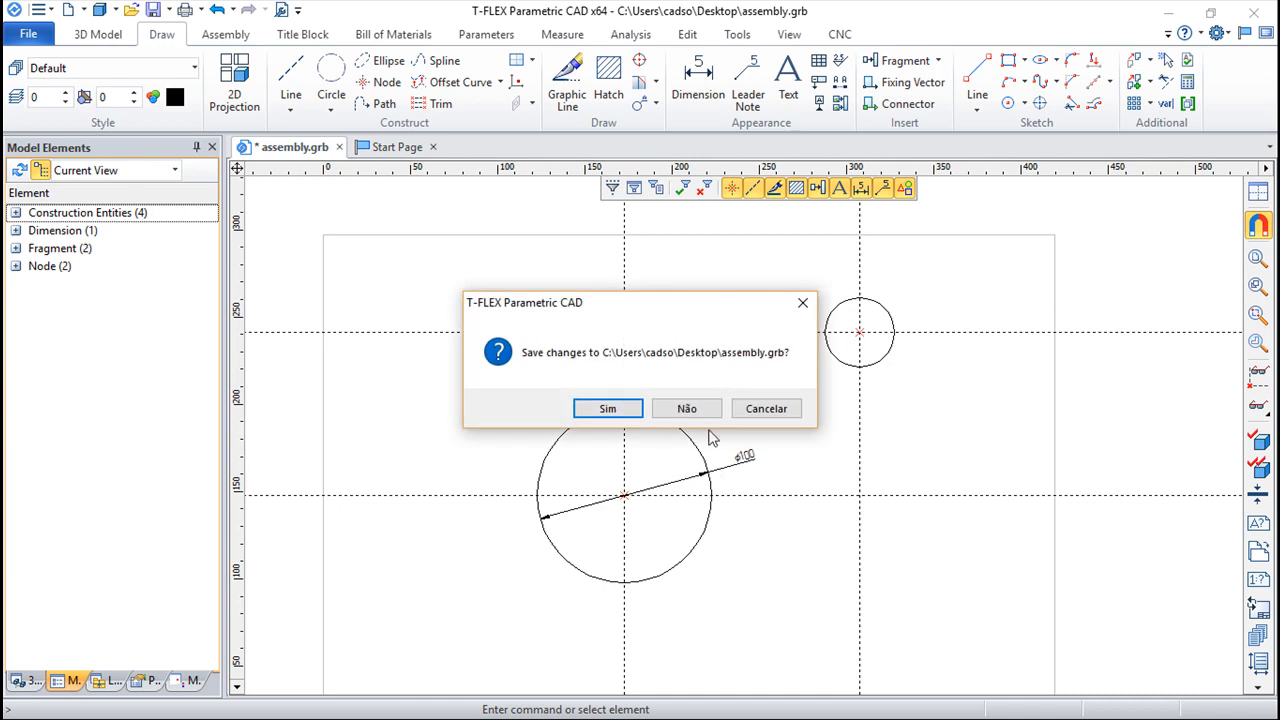
pyautogui.click(686, 409)
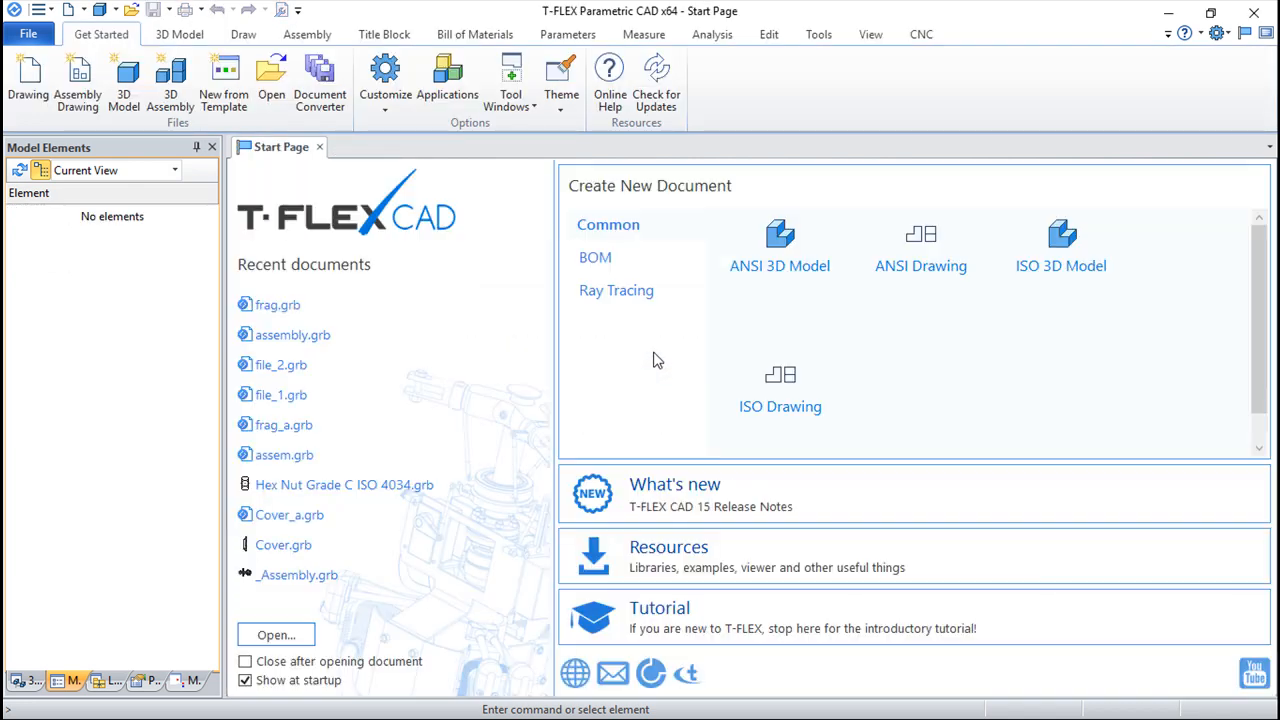
# - Create a new ISO drawing and select the ISO 7411 Grade C structural hex bolt in the ISO Bolts and Screws library
pyautogui.click(784, 409)
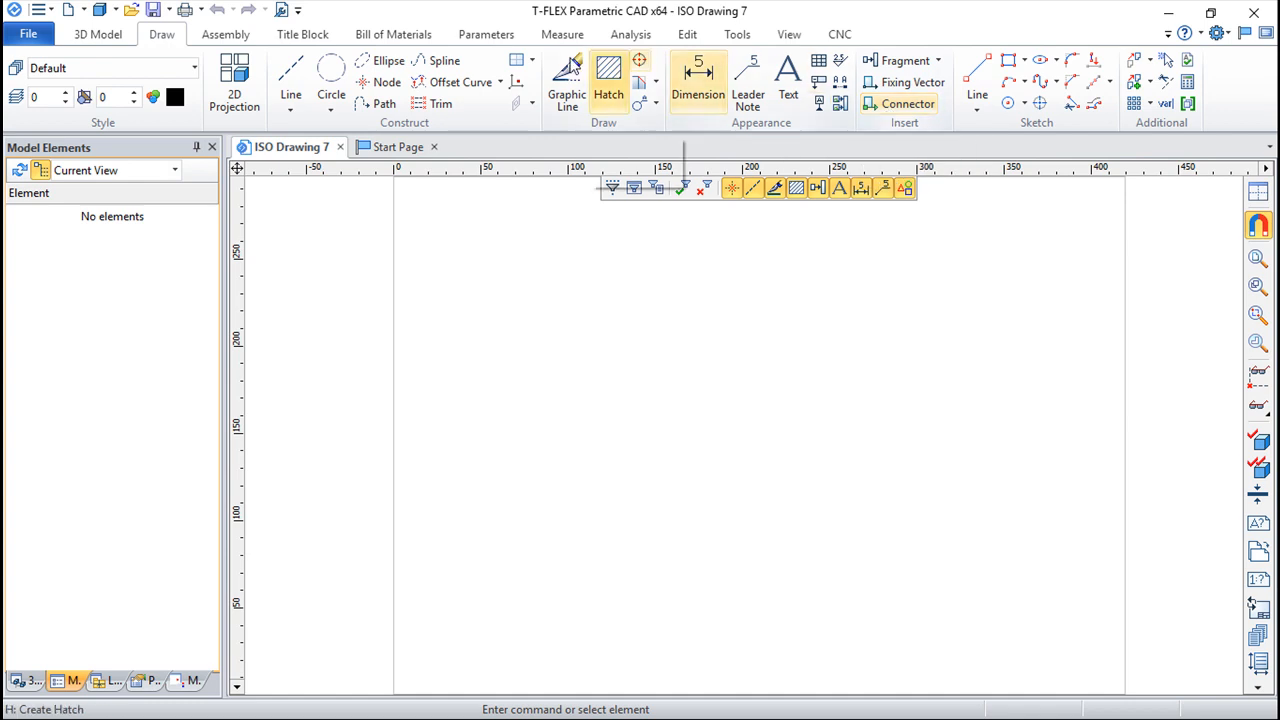
pyautogui.click(112, 681)
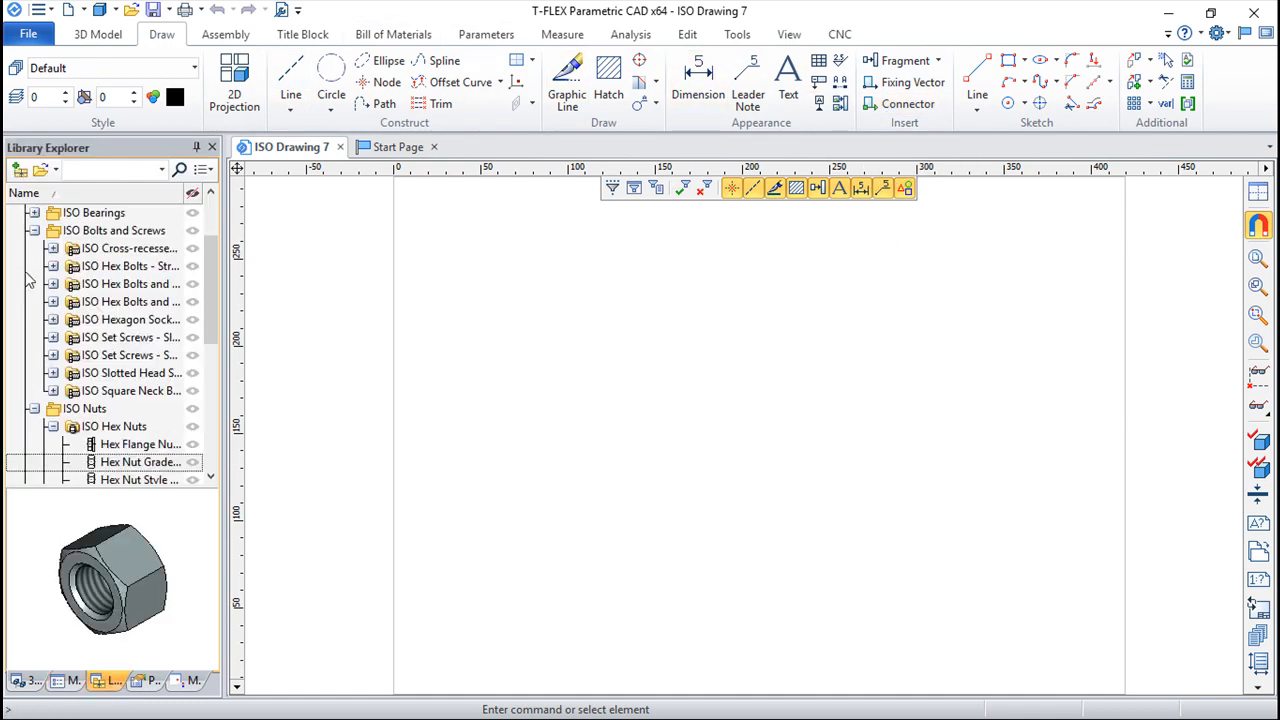
pyautogui.click(52, 249)
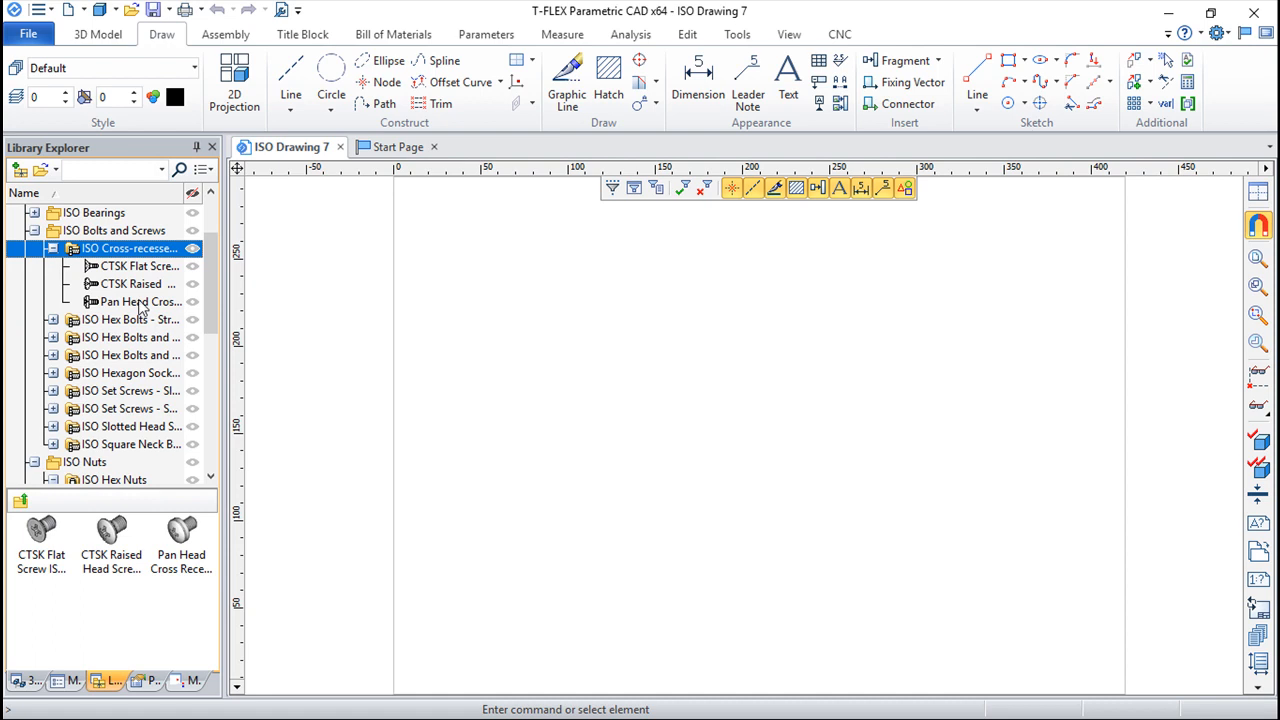
pyautogui.click(52, 249)
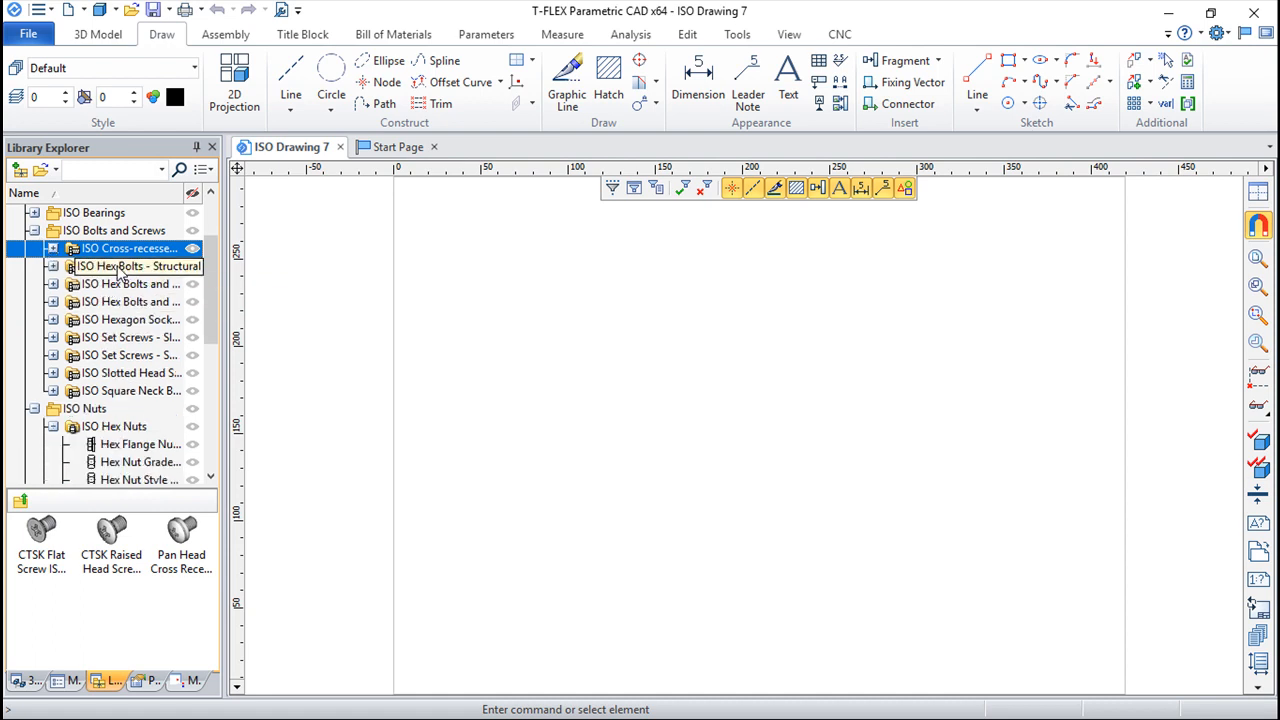
pyautogui.click(52, 266)
pyautogui.click(126, 286)
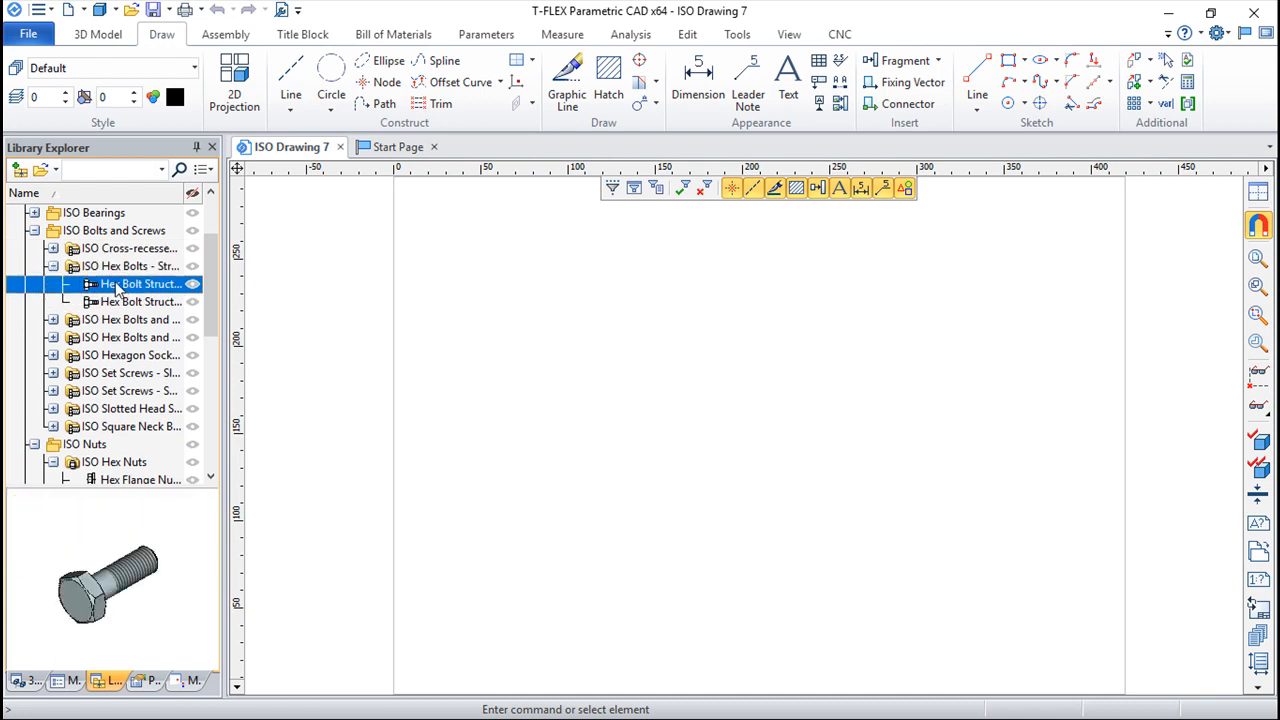
# - Insert the selected structural hex bolt as a fragment in the upper middle of the sheet, with its fixing vector pointing horizontally right
pyautogui.rightClick(116, 286)
pyautogui.click(188, 336)
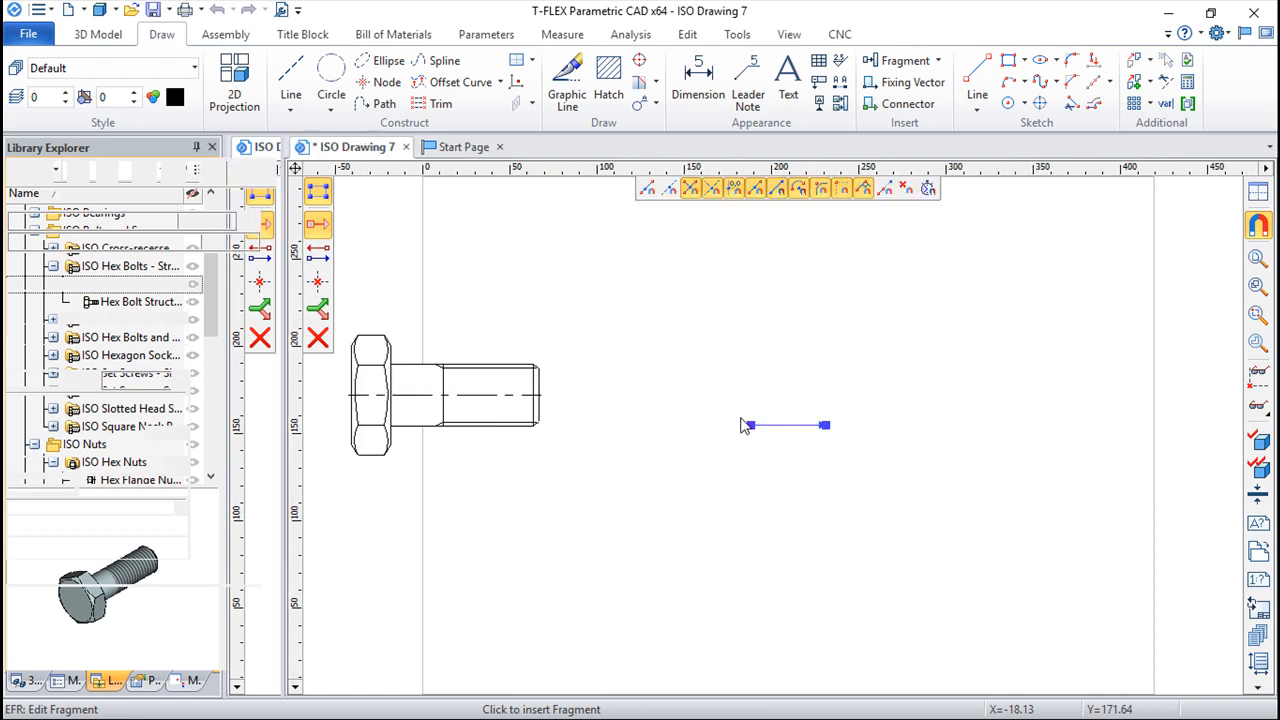
pyautogui.click(668, 374)
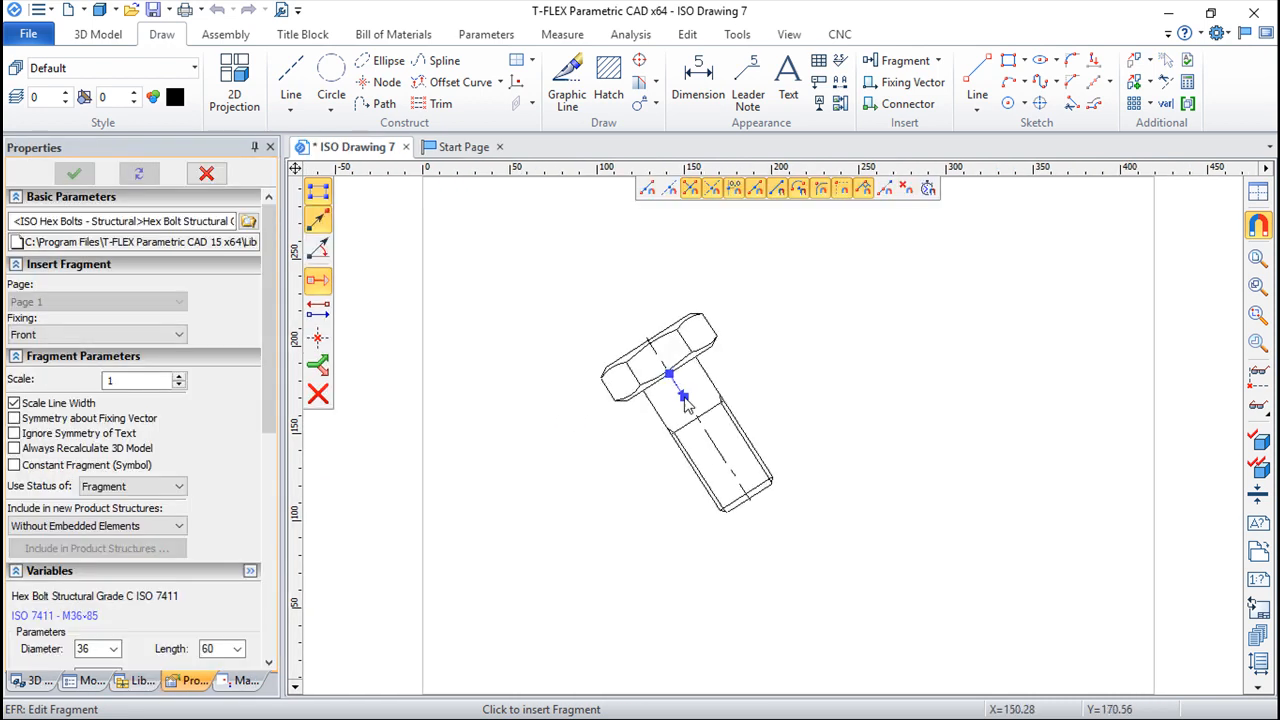
pyautogui.click(833, 378)
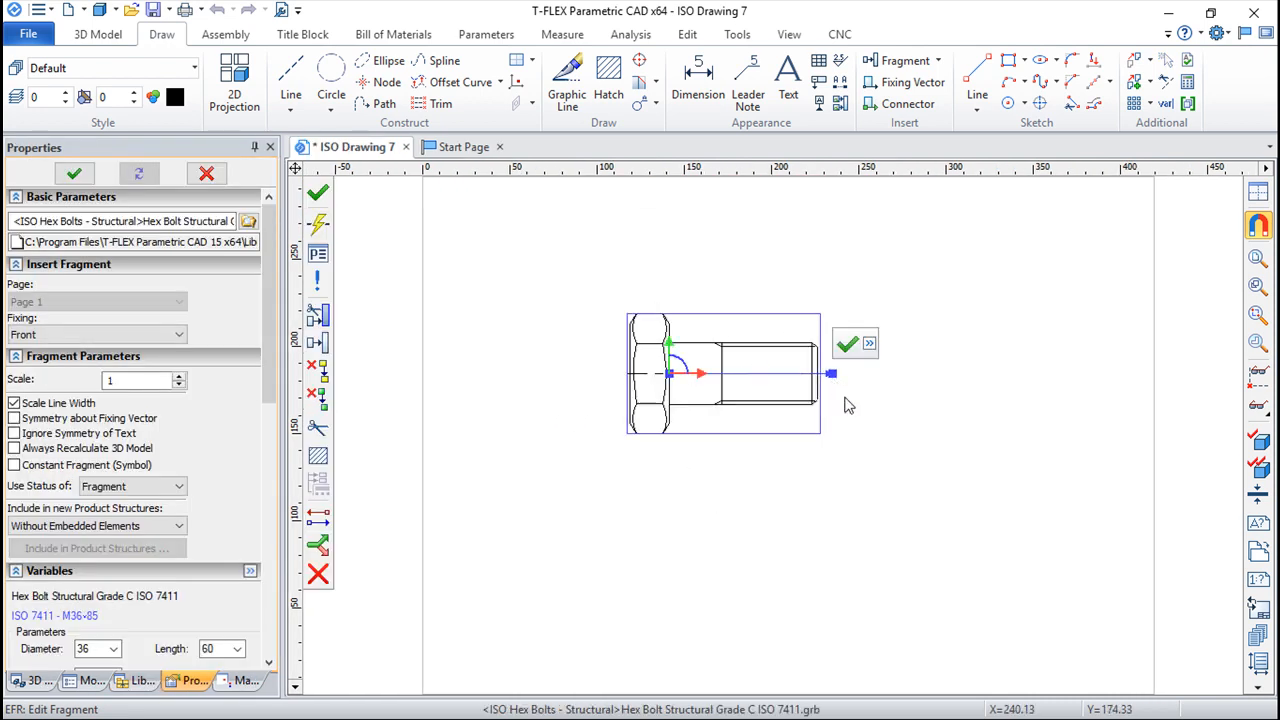
pyautogui.click(848, 344)
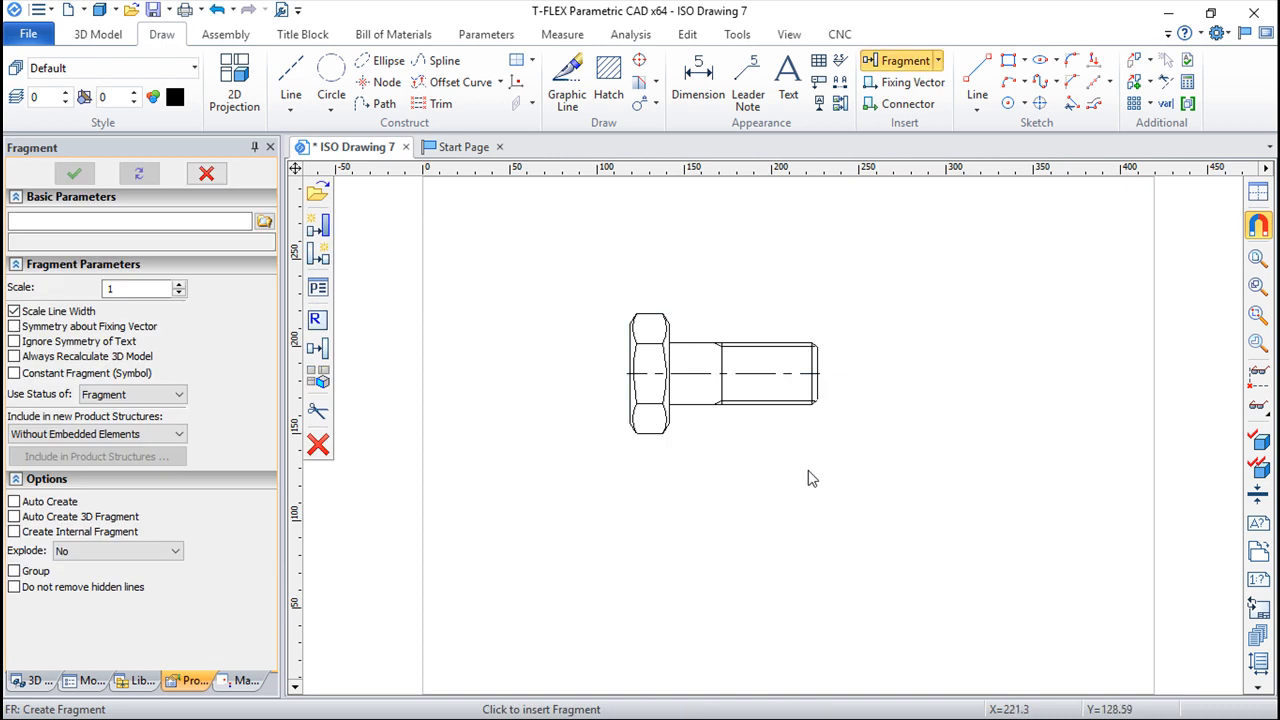
# - Insert Hex Nut Grade C ISO 4034 as a fragment bound to the bolt's connector, positioned on the shank near the start of the thread
pyautogui.click(135, 681)
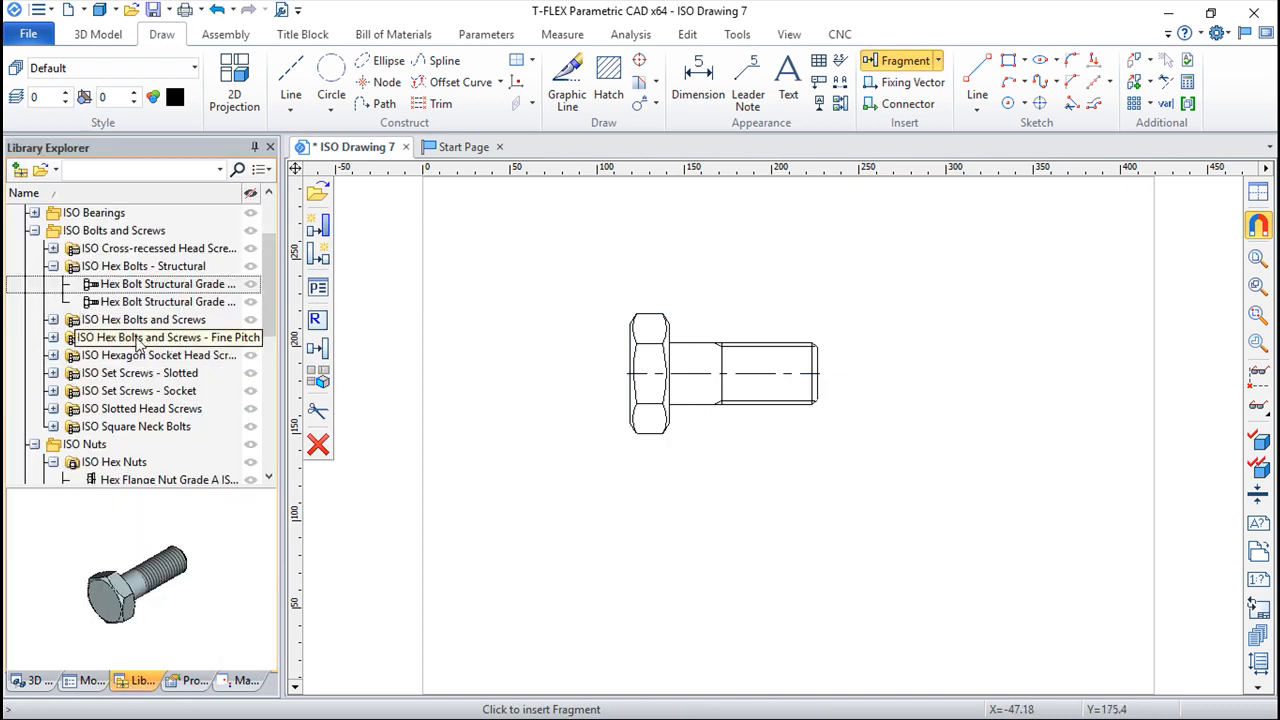
pyautogui.click(33, 232)
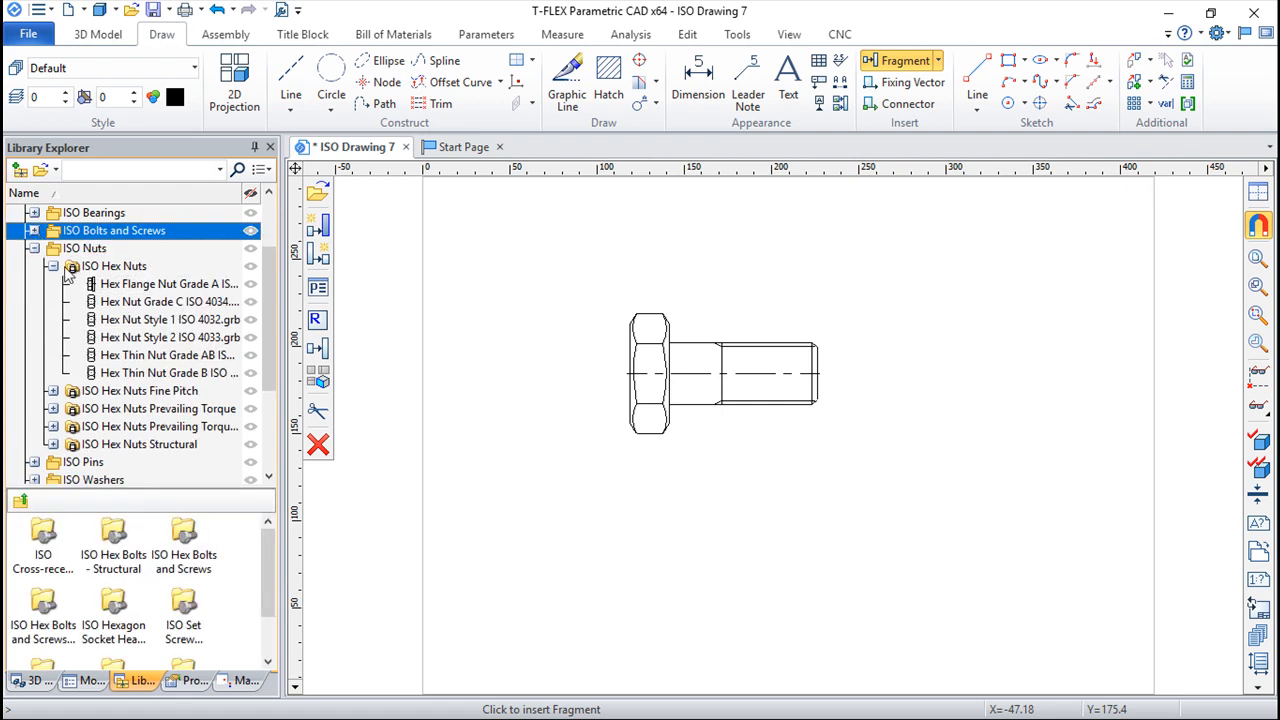
pyautogui.click(165, 302)
pyautogui.rightClick(165, 310)
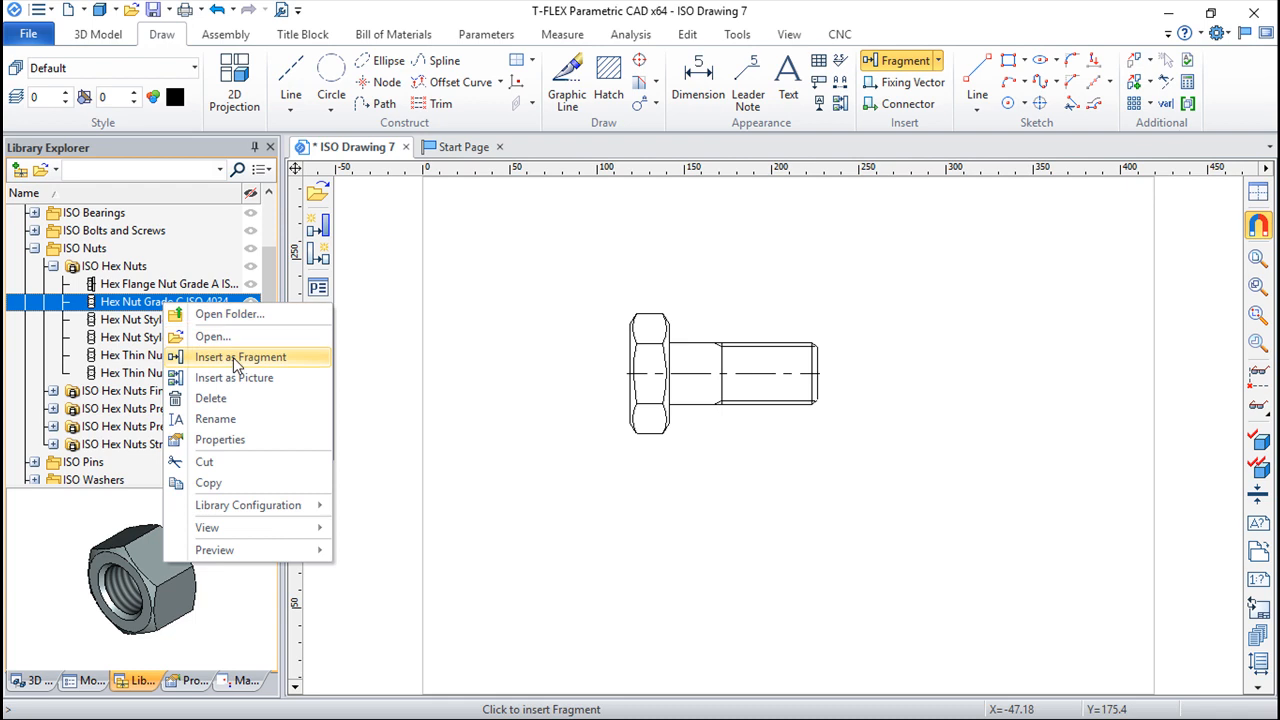
pyautogui.click(233, 358)
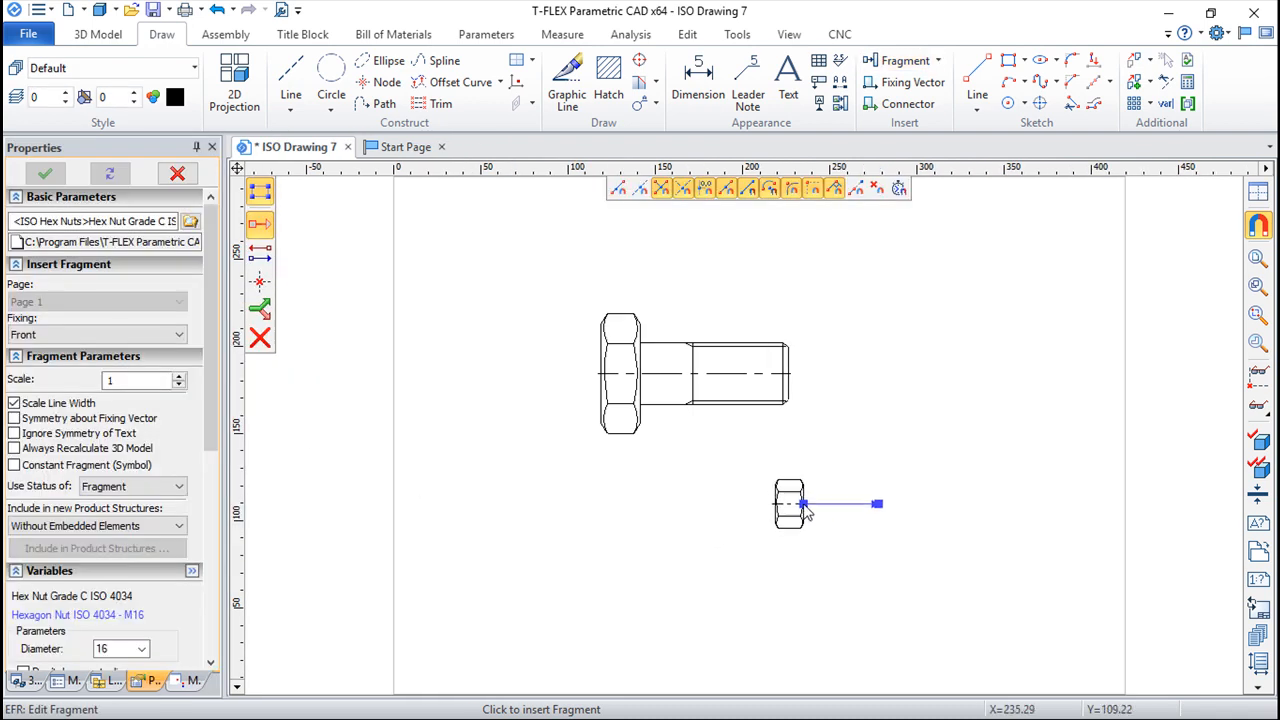
pyautogui.scroll(4, 800, 500)
pyautogui.moveTo(783, 461); pyautogui.dragTo(836, 568, button='middle')
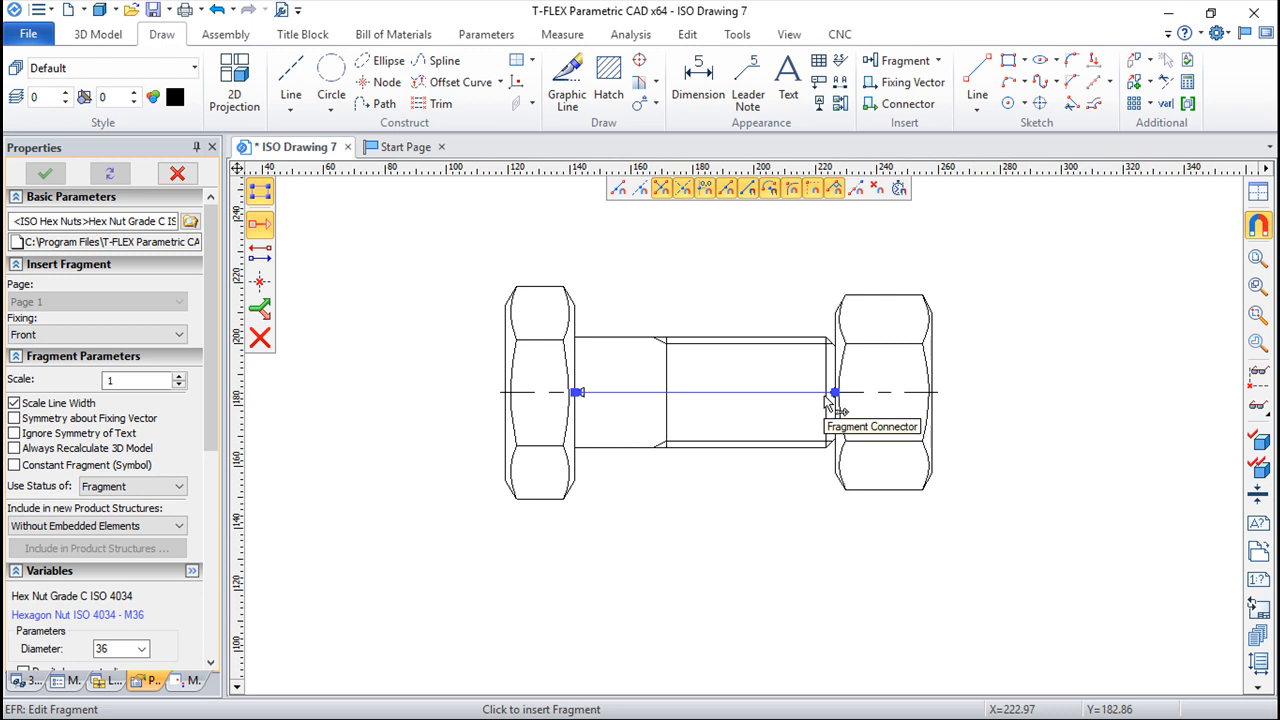
pyautogui.click(827, 398)
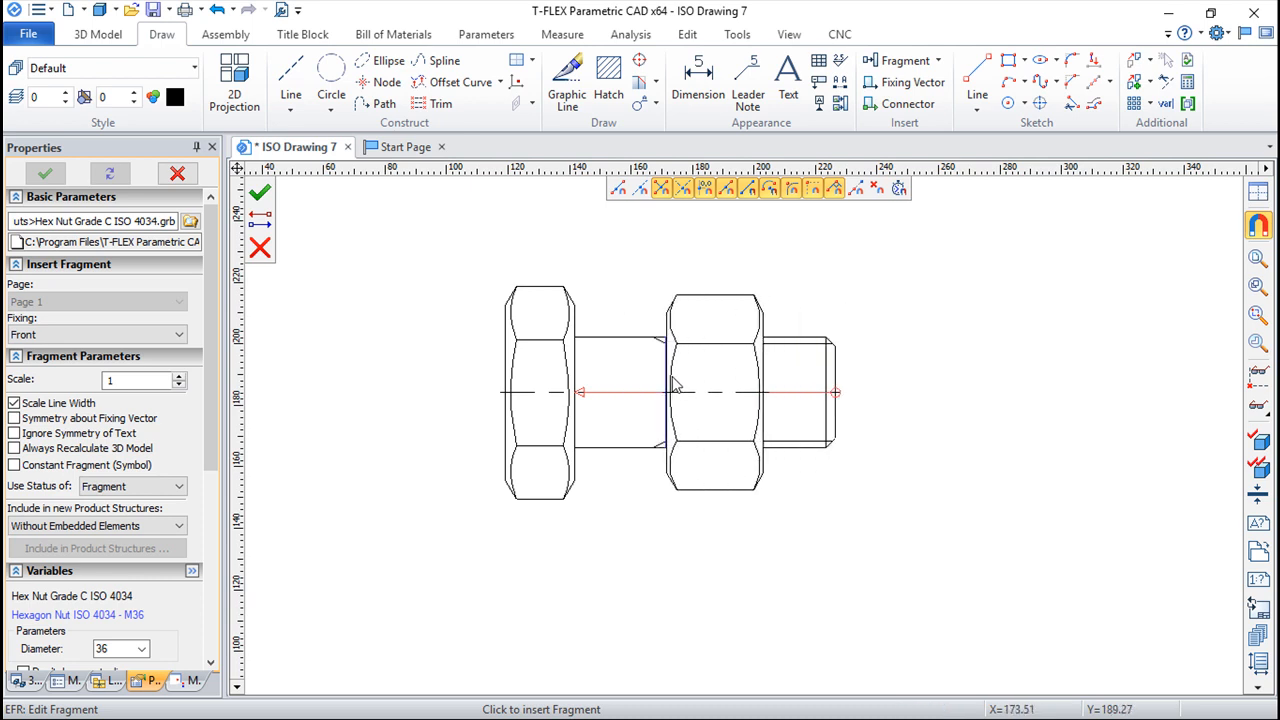
pyautogui.click(673, 394)
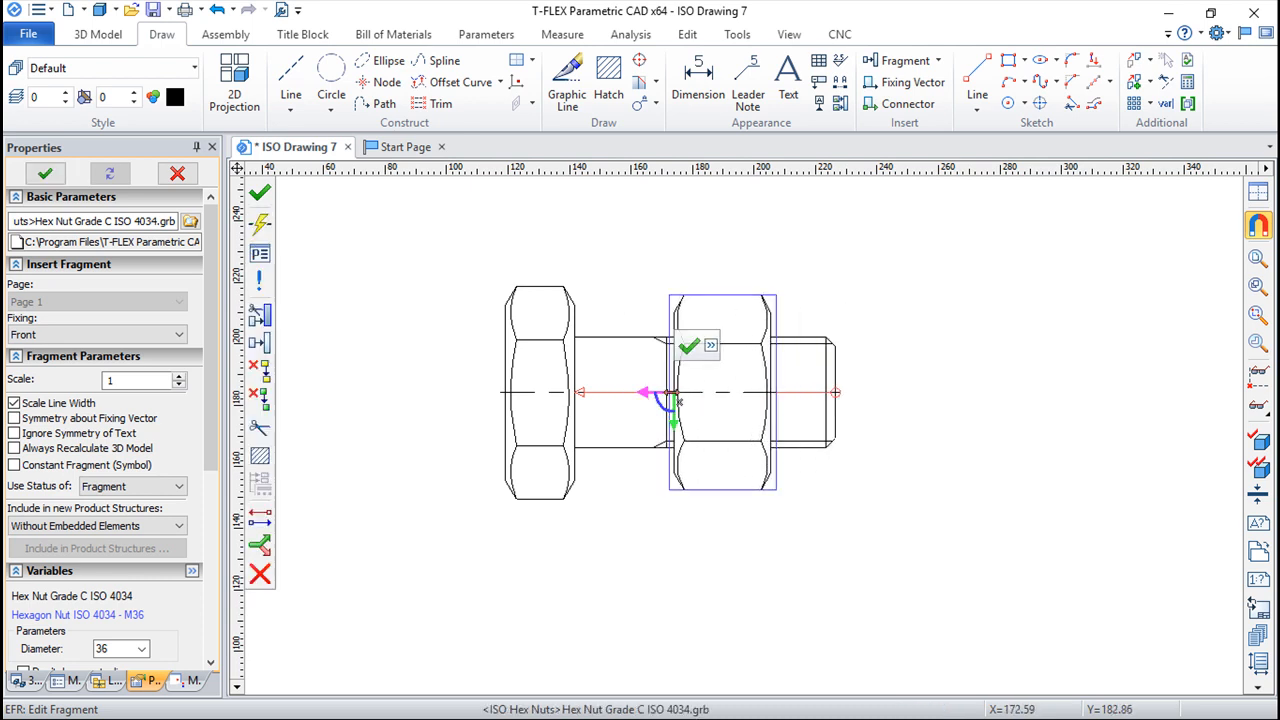
pyautogui.click(689, 346)
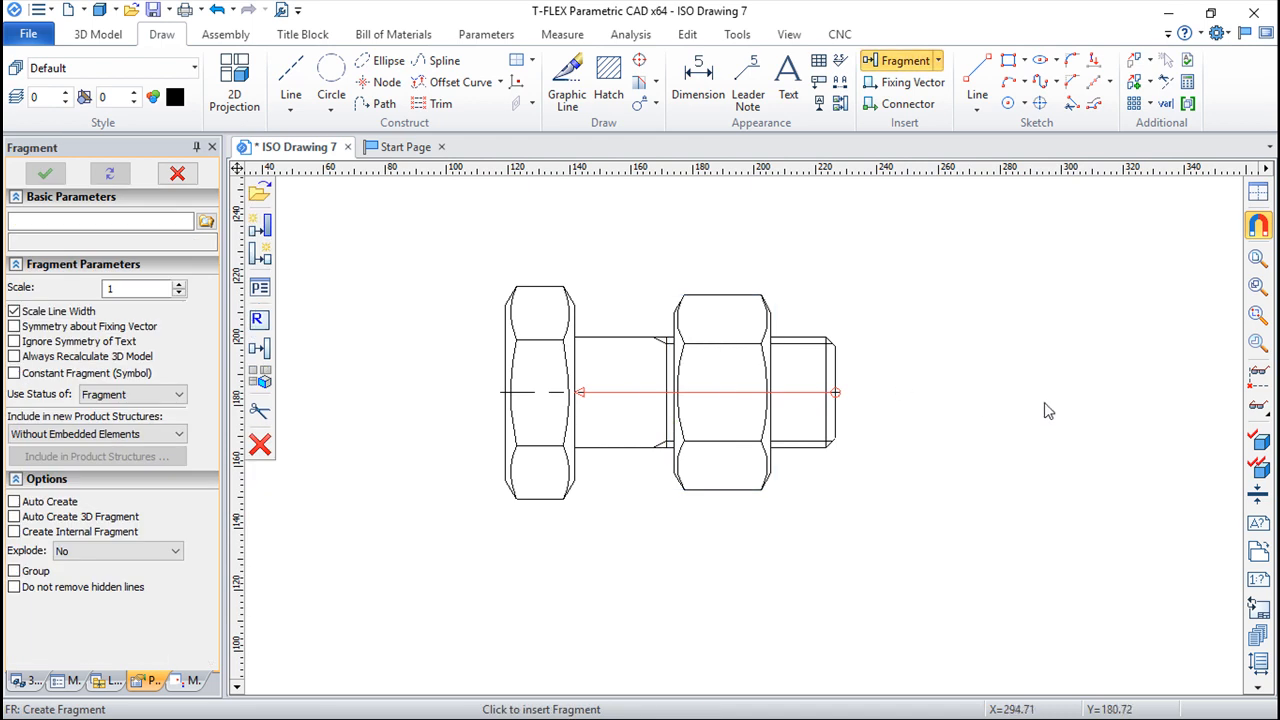
pyautogui.press('Escape')
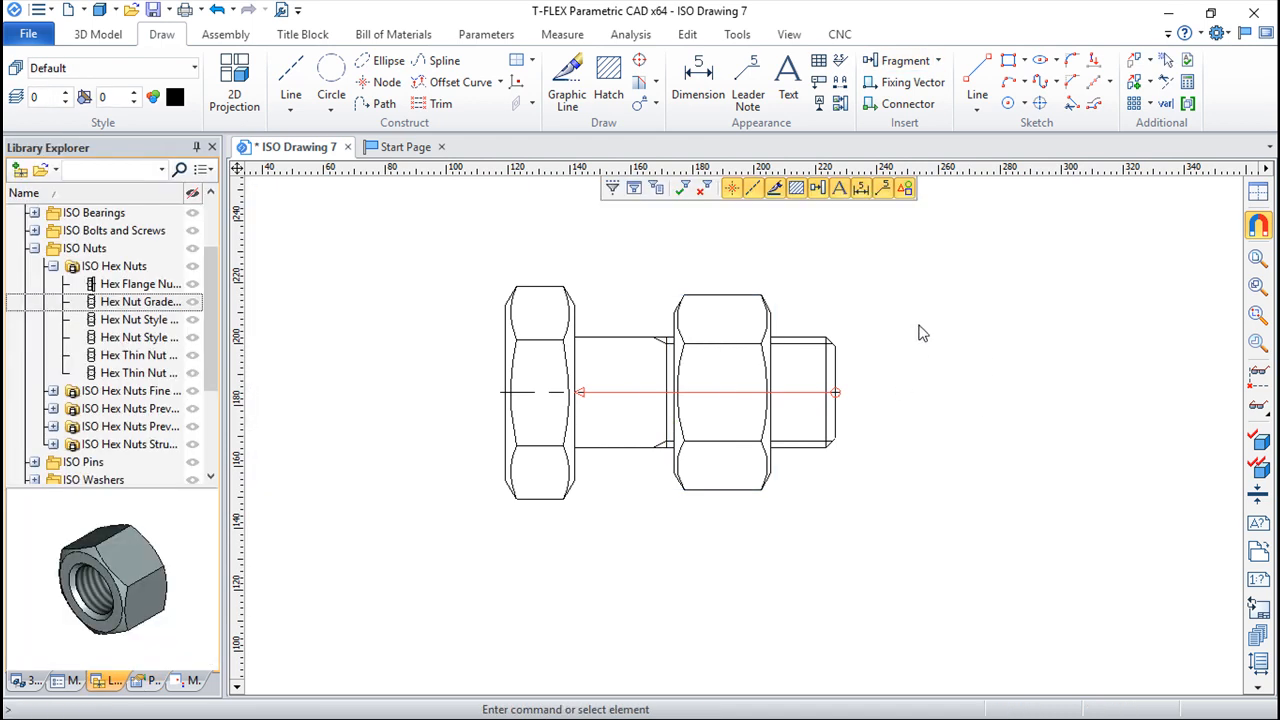
pyautogui.doubleClick(843, 358)
pyautogui.click(792, 123)
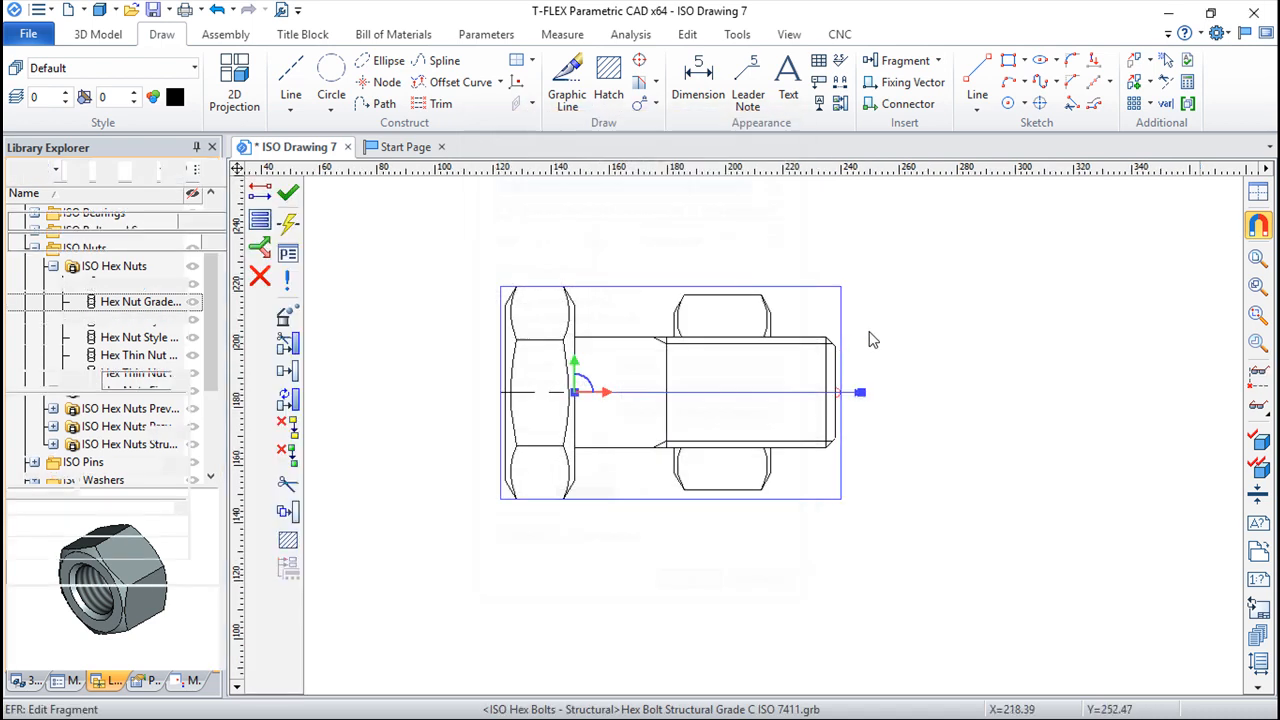
pyautogui.press('Escape')
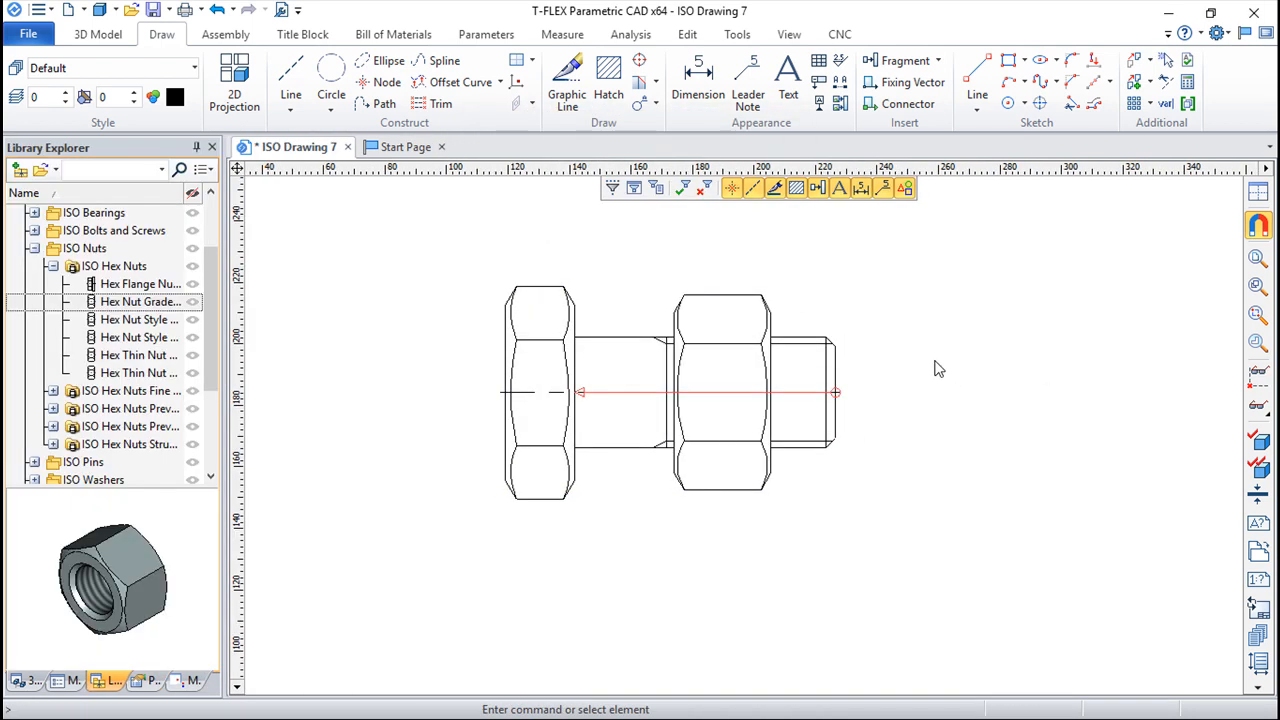
# - Set the diameter variable of the structural hex bolt fragment to 30
pyautogui.rightClick(814, 343)
pyautogui.click(893, 452)
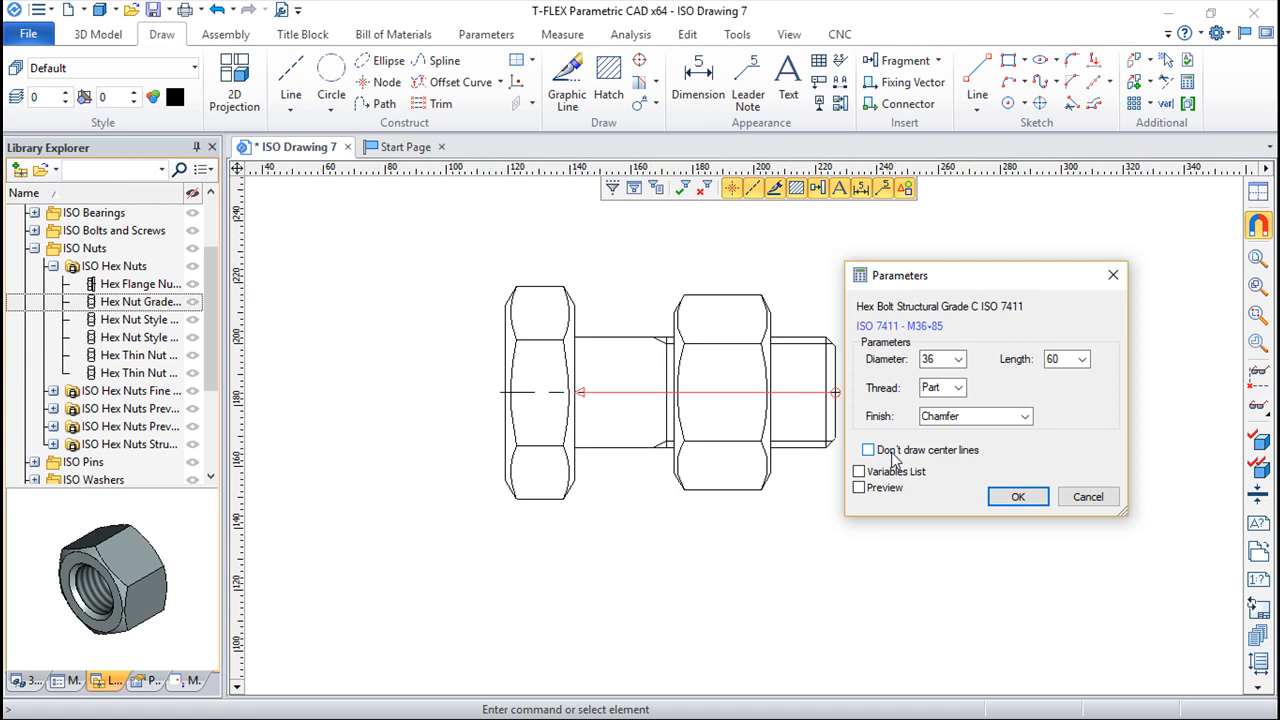
pyautogui.click(858, 473)
pyautogui.click(858, 472)
pyautogui.click(958, 360)
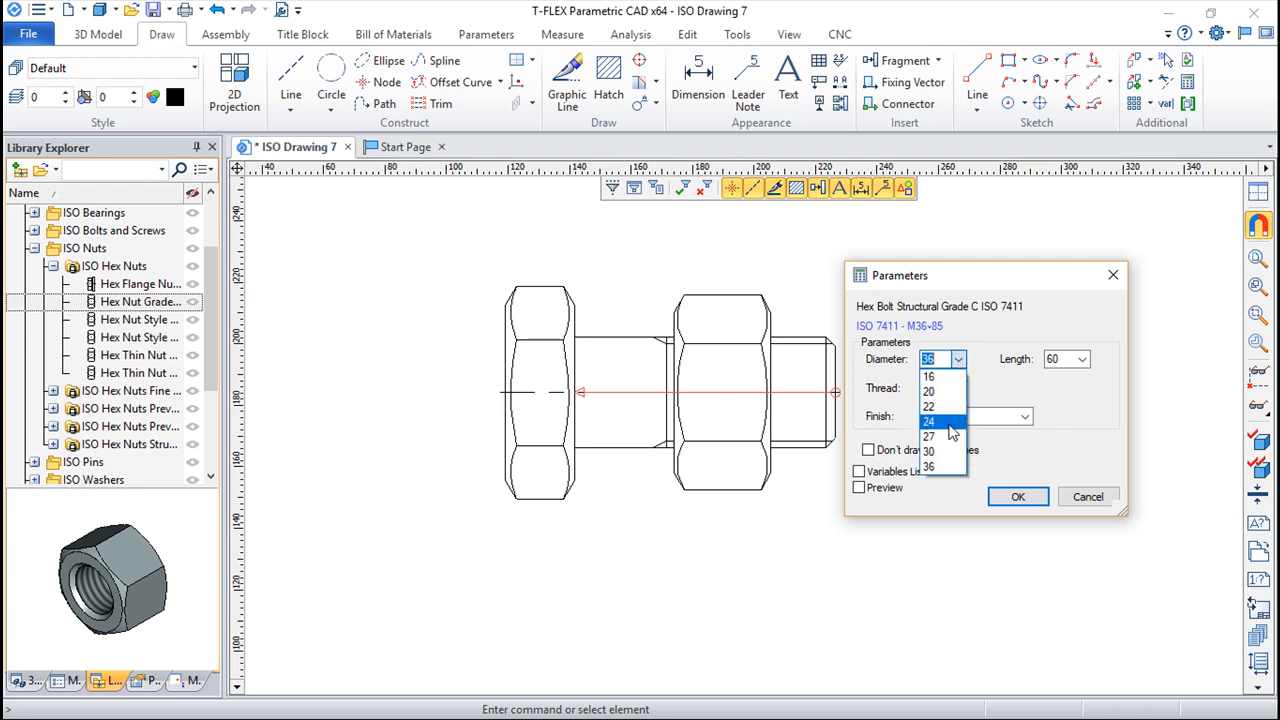
pyautogui.click(950, 458)
pyautogui.click(1018, 497)
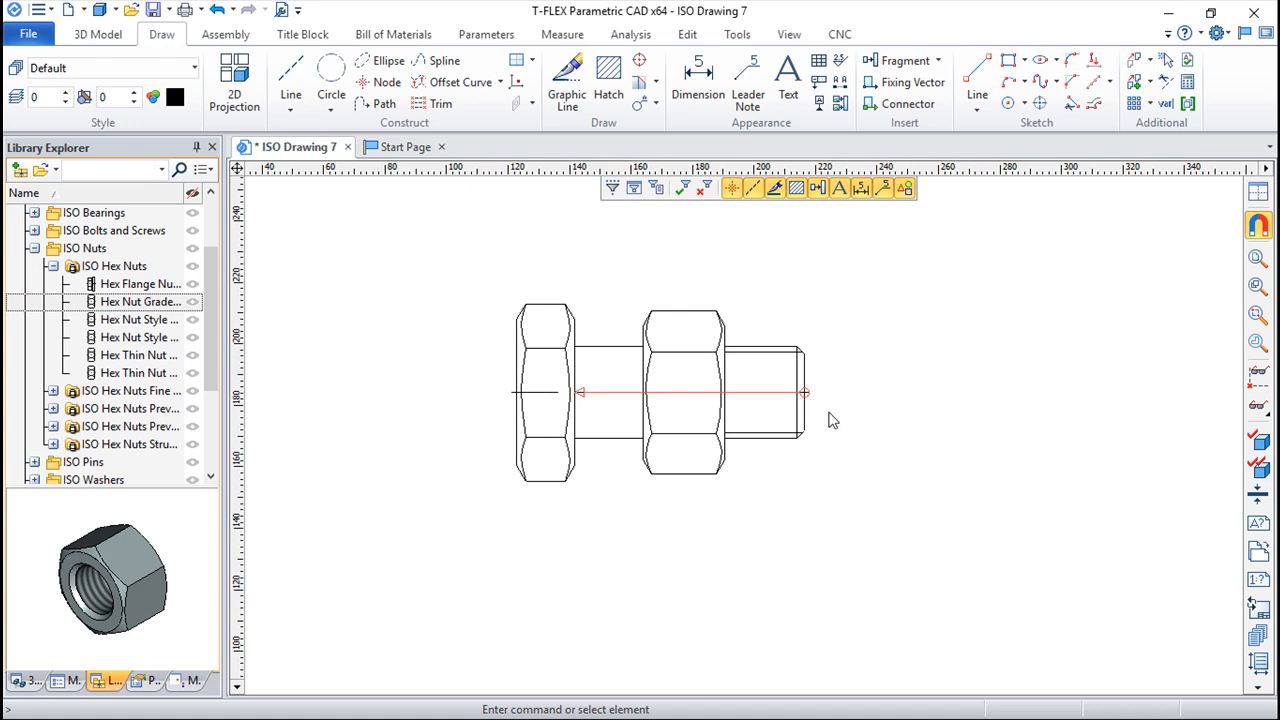